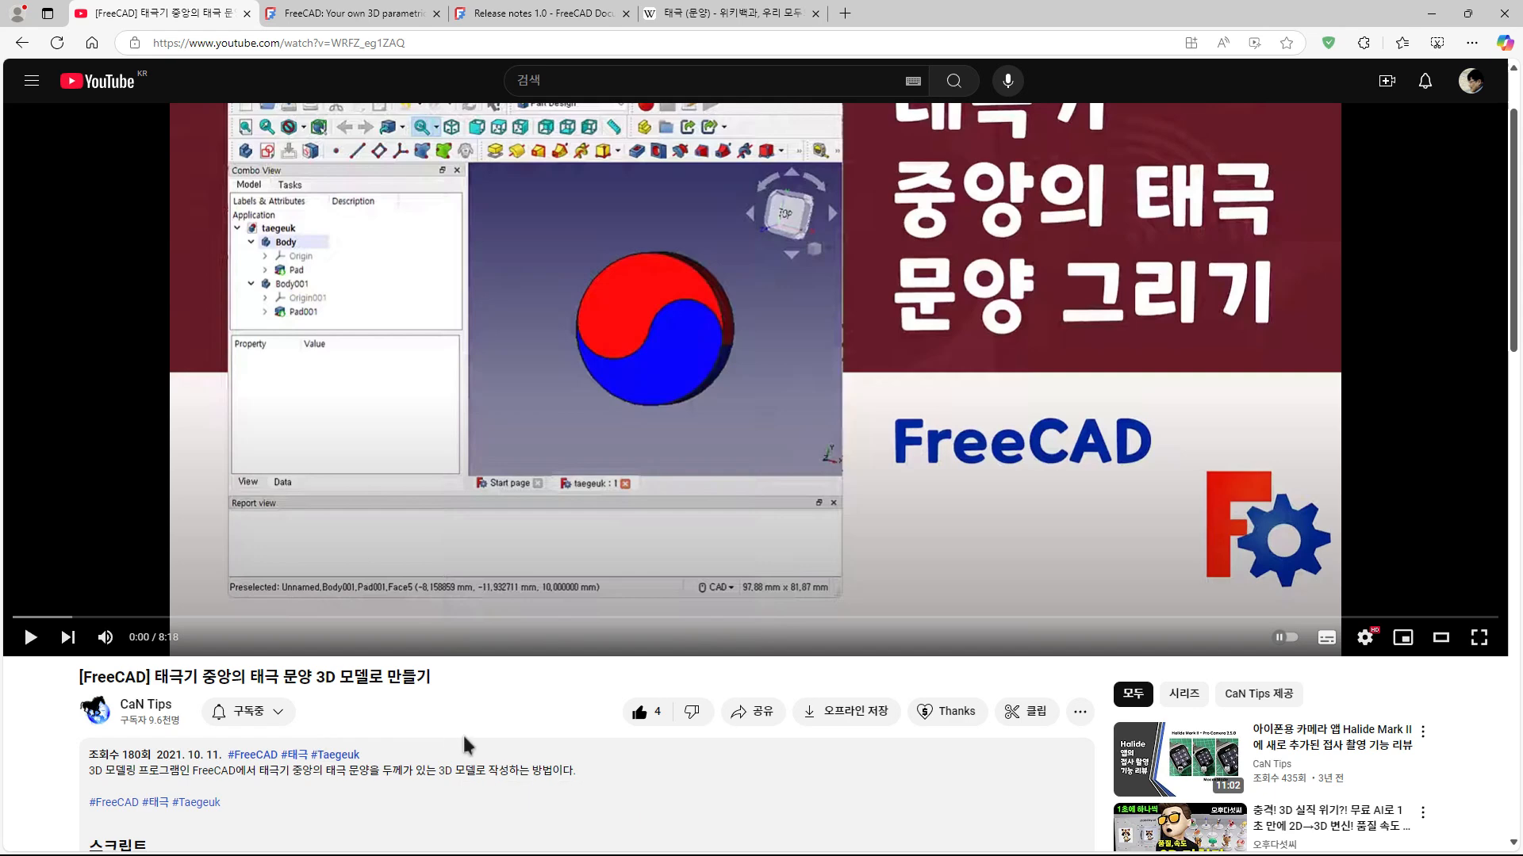
- Review the earlier Taegeuk tutorial page, the FreeCAD download page, the 1.0 release notes and the Wikipedia article on the Taegeuk pattern
{"action": "scroll", "coordinate": [463, 733], "scroll_direction": "up", "scroll_amount": 1}
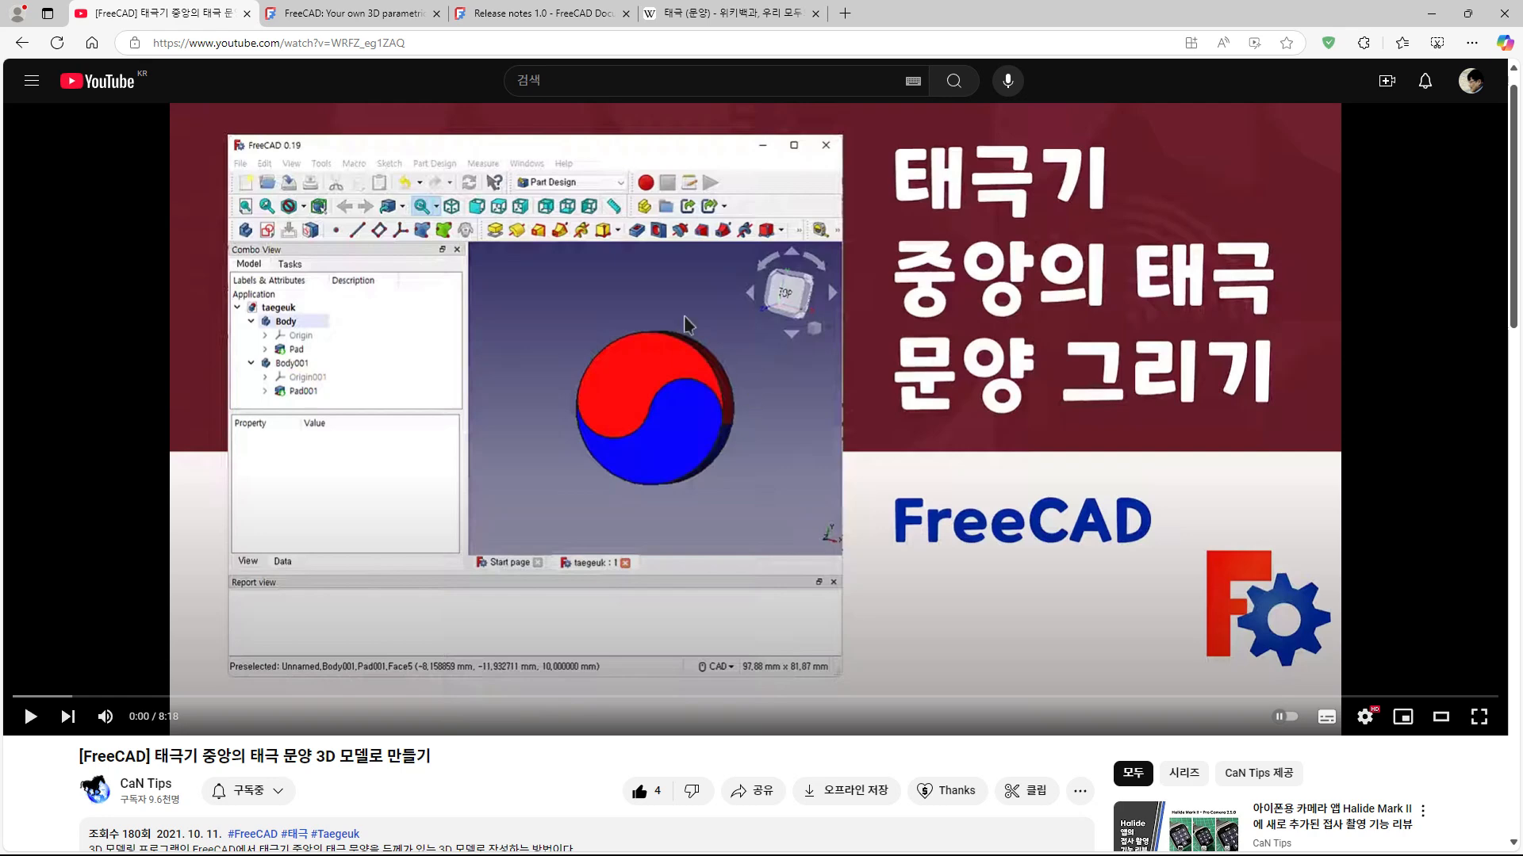
{"action": "left_click", "coordinate": [361, 21]}
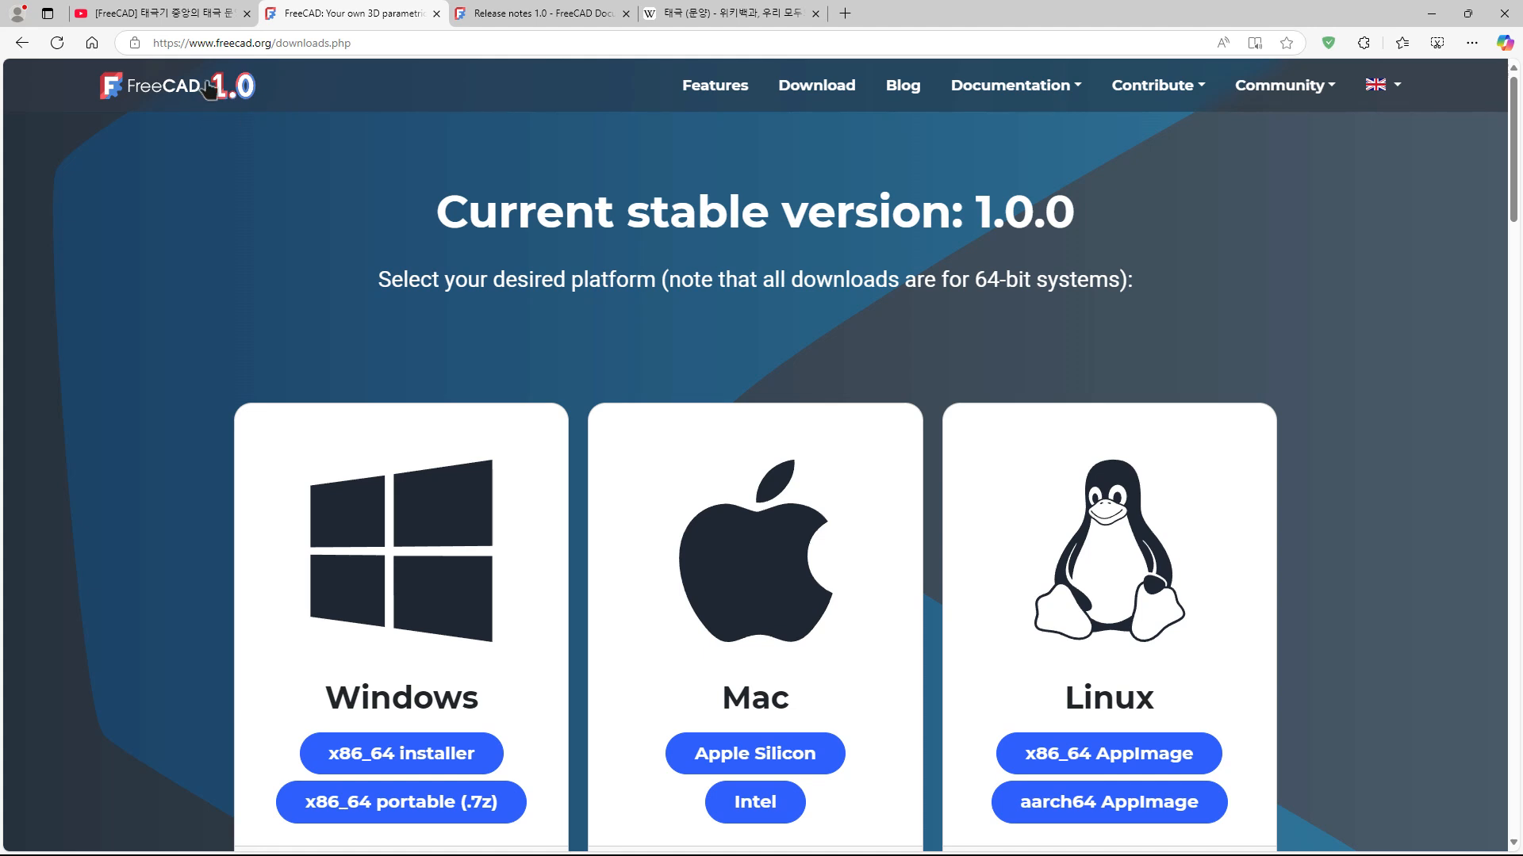
{"action": "left_click", "coordinate": [489, 12]}
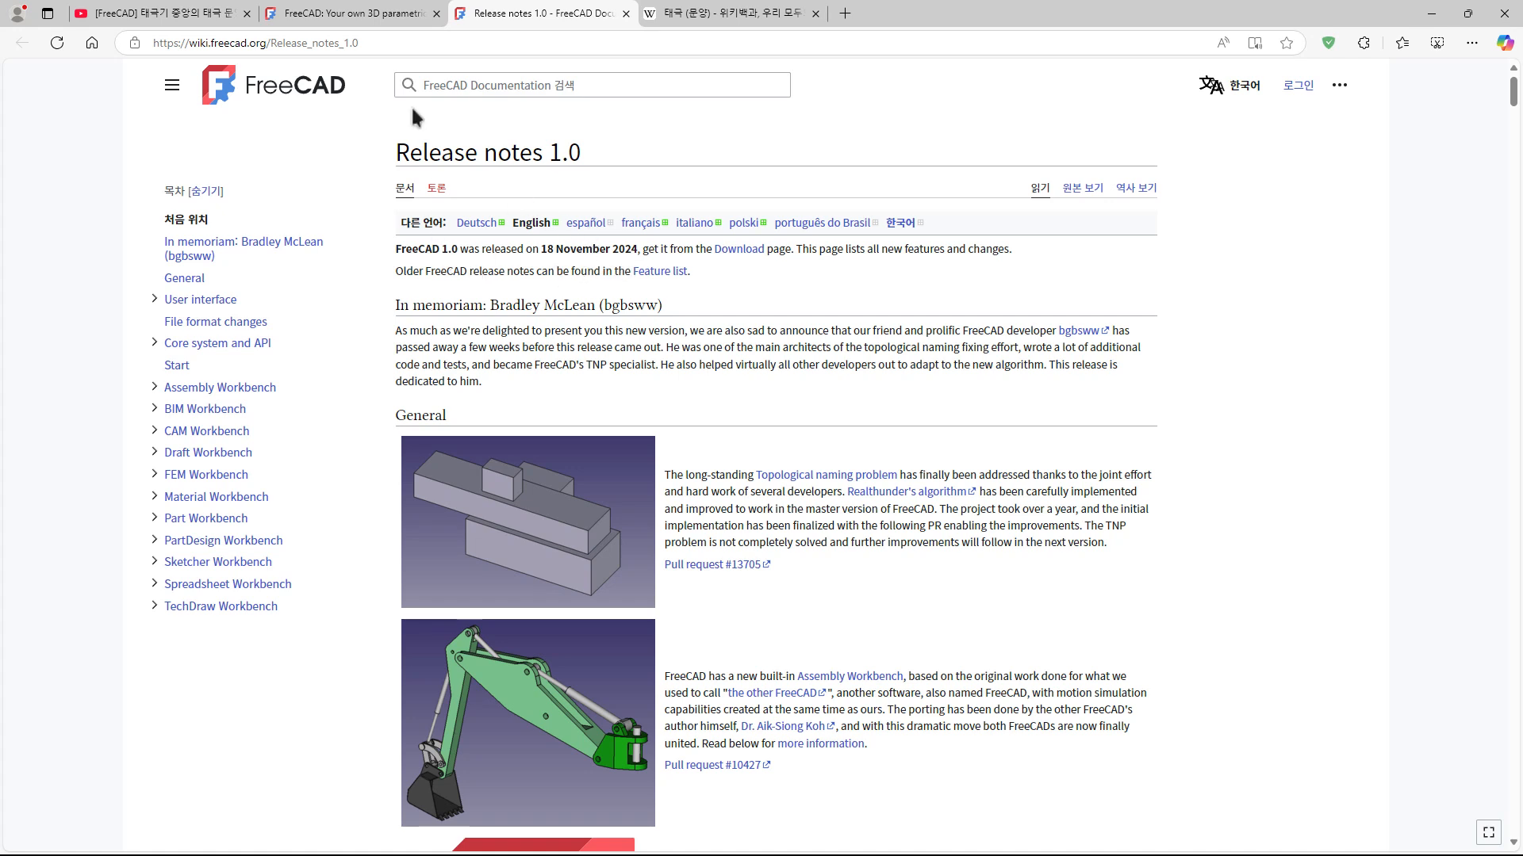
{"action": "left_click", "coordinate": [379, 11]}
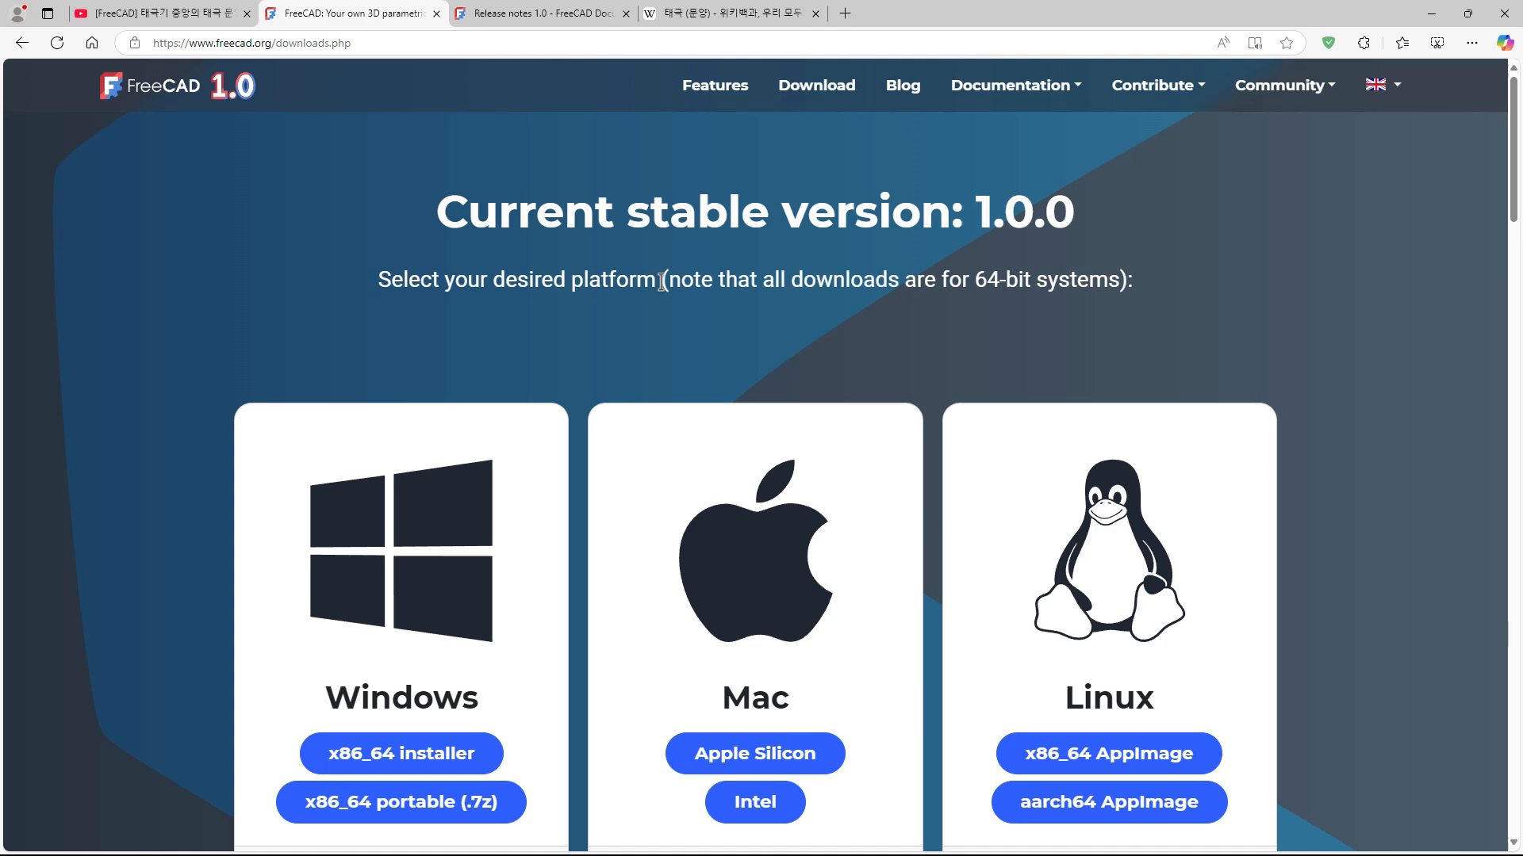
{"action": "left_click", "coordinate": [549, 19]}
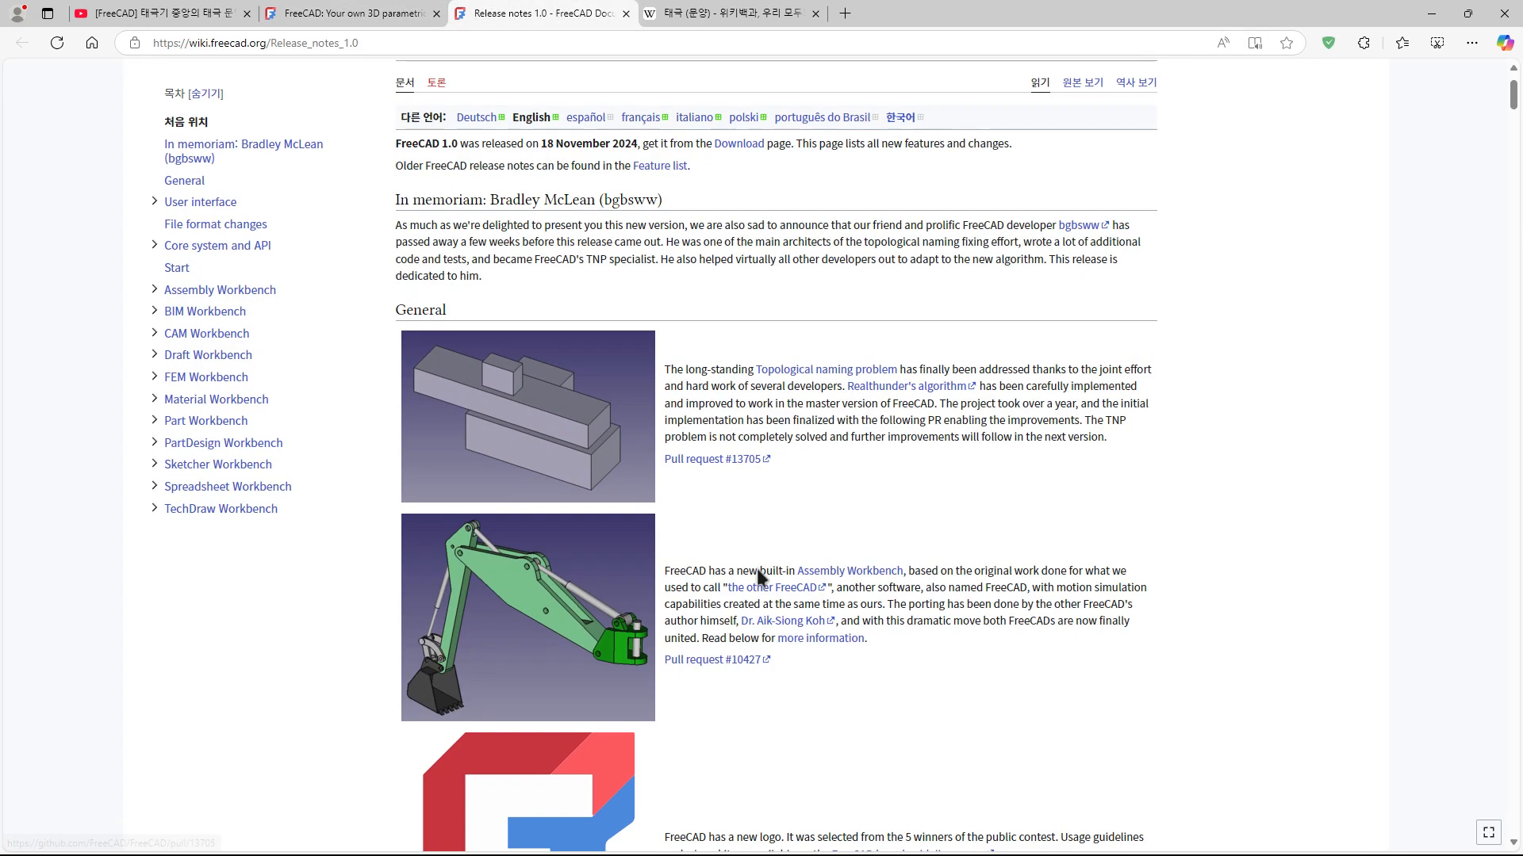
{"action": "scroll", "coordinate": [757, 575], "scroll_direction": "down", "scroll_amount": 20}
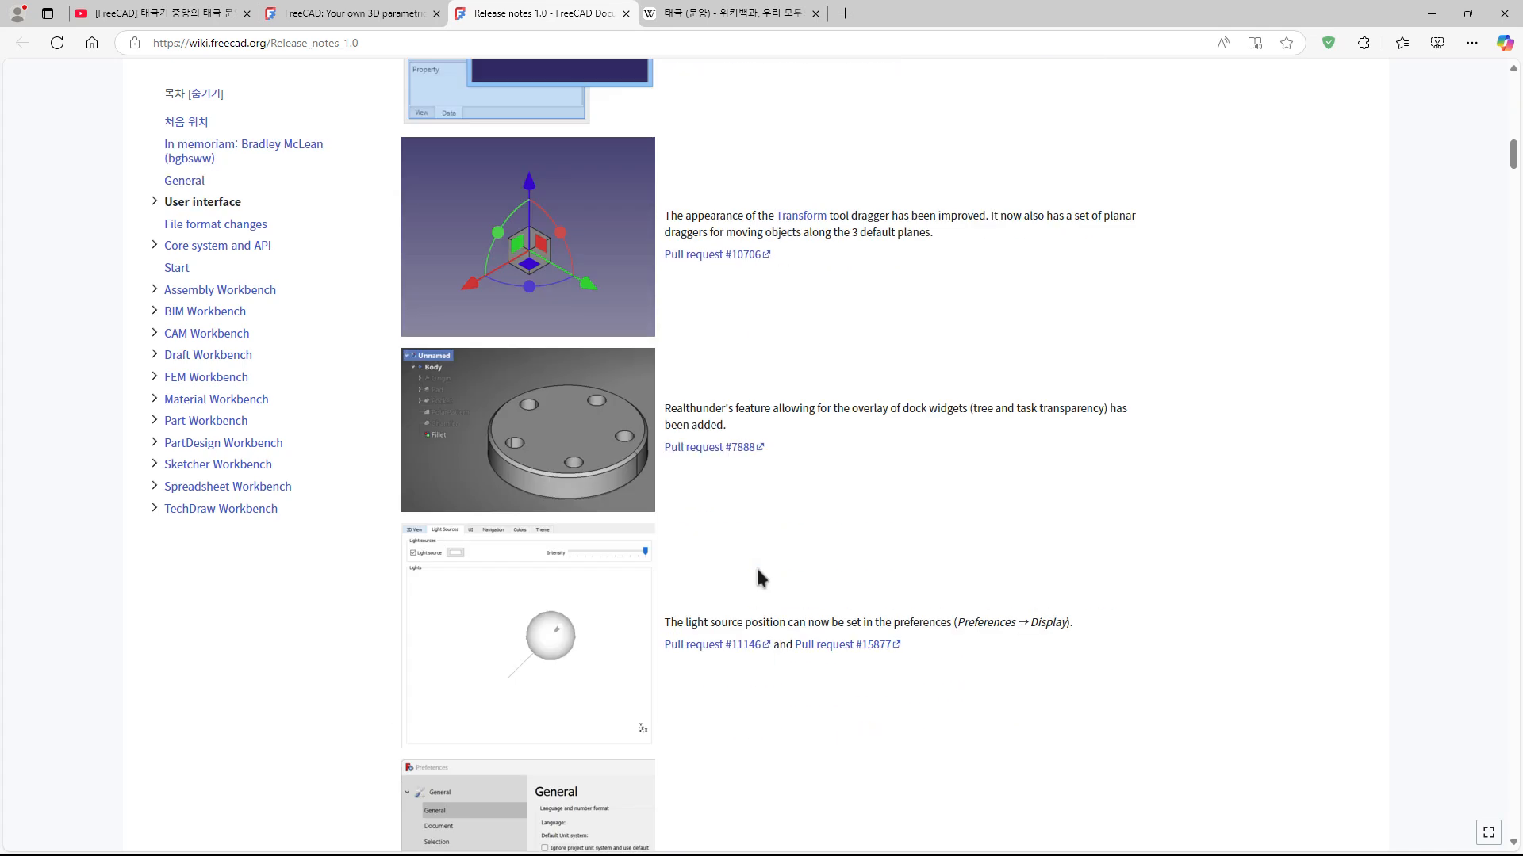
{"action": "scroll", "coordinate": [758, 575], "scroll_direction": "up", "scroll_amount": 7}
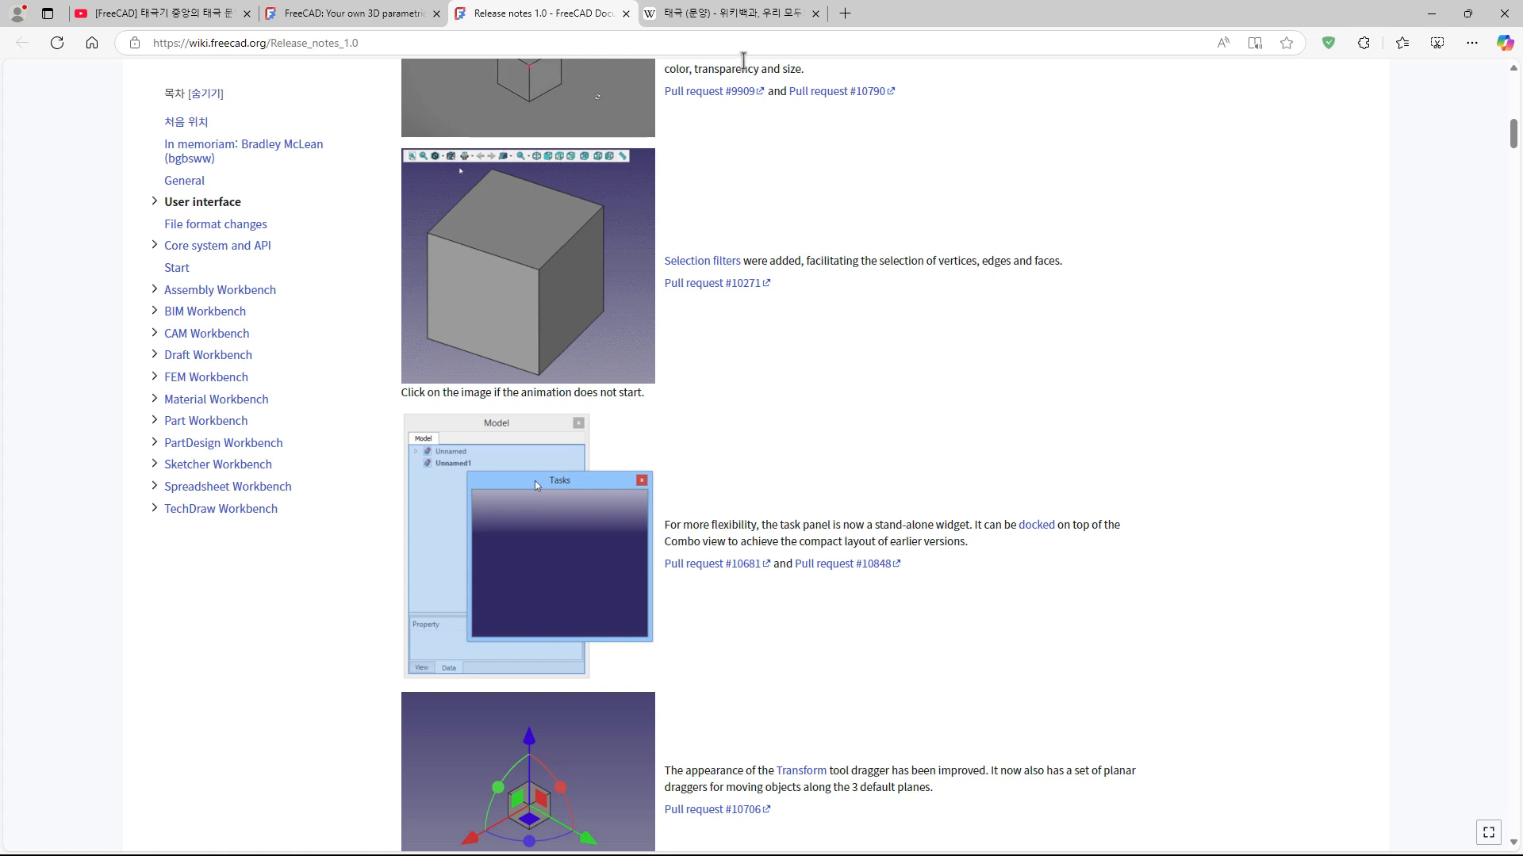
{"action": "left_click", "coordinate": [717, 14]}
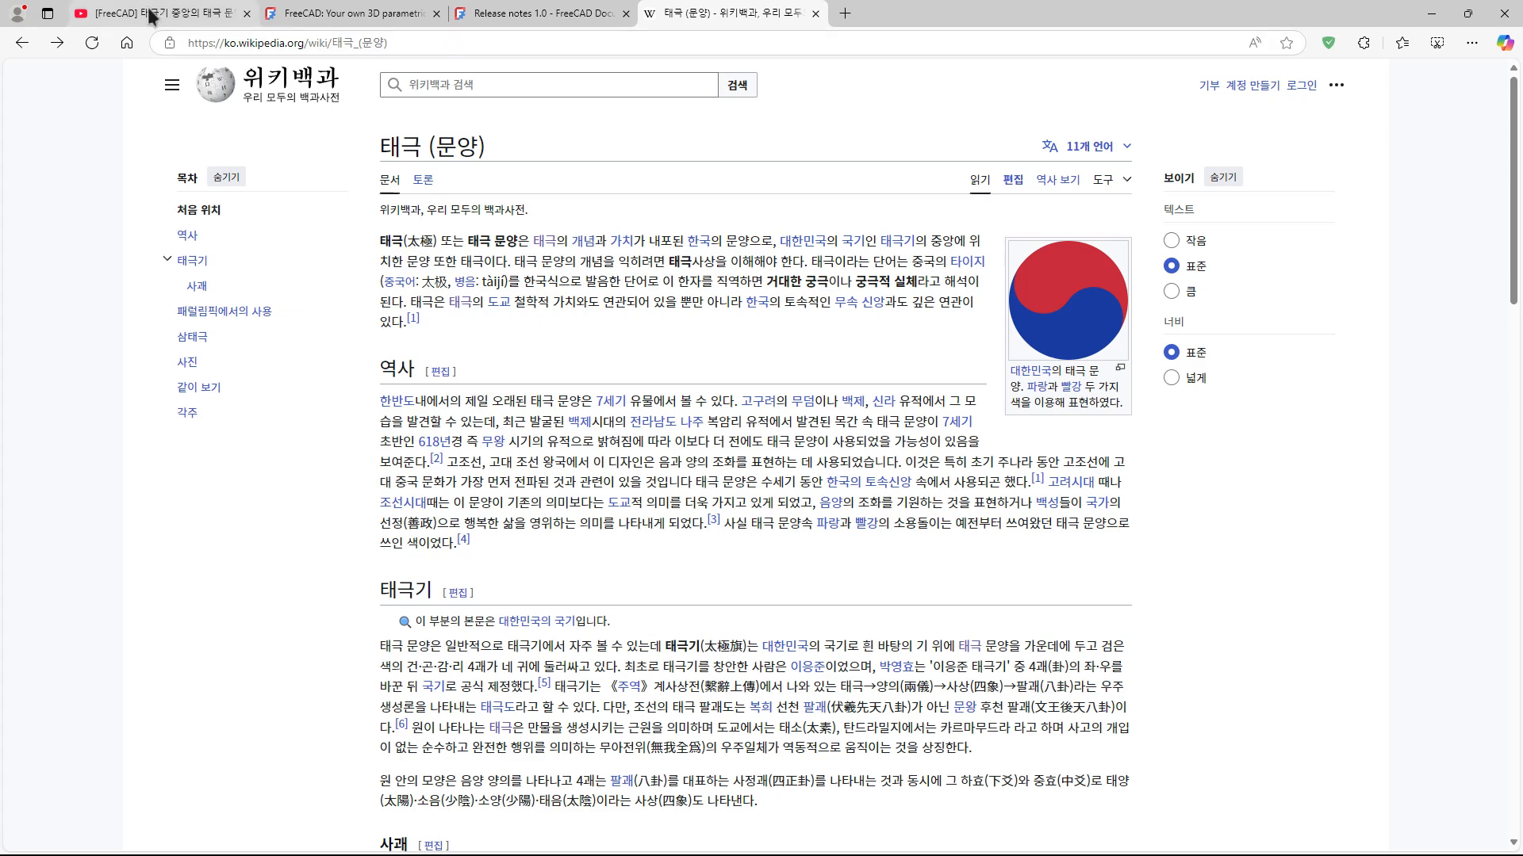
{"action": "left_click", "coordinate": [119, 14]}
{"action": "left_click", "coordinate": [773, 11]}
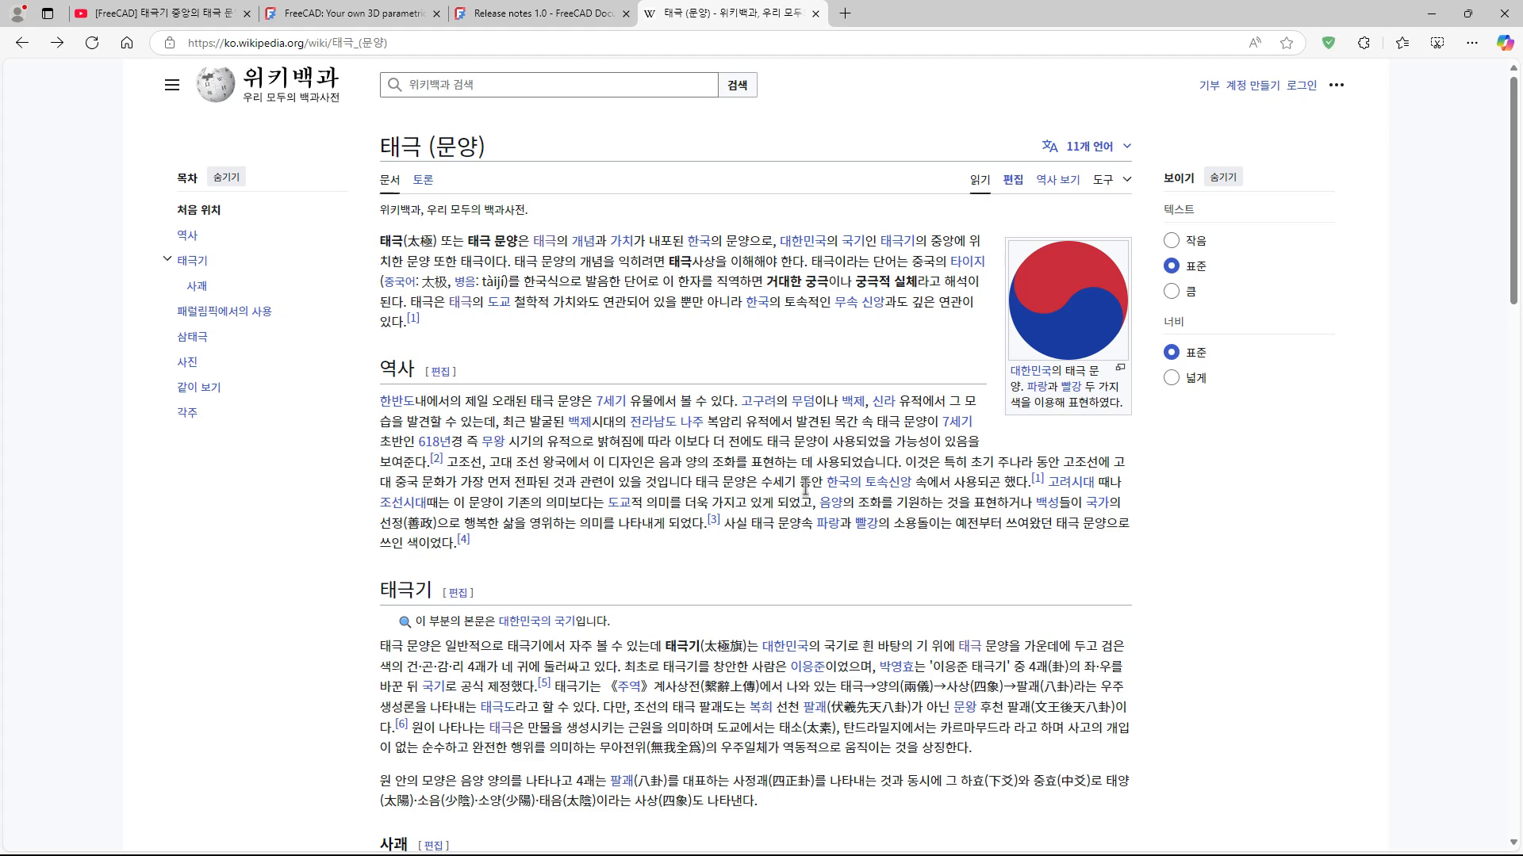
- Switch to FreeCAD and create a new empty file, staying in the Part Design workbench
{"action": "left_click", "coordinate": [791, 854]}
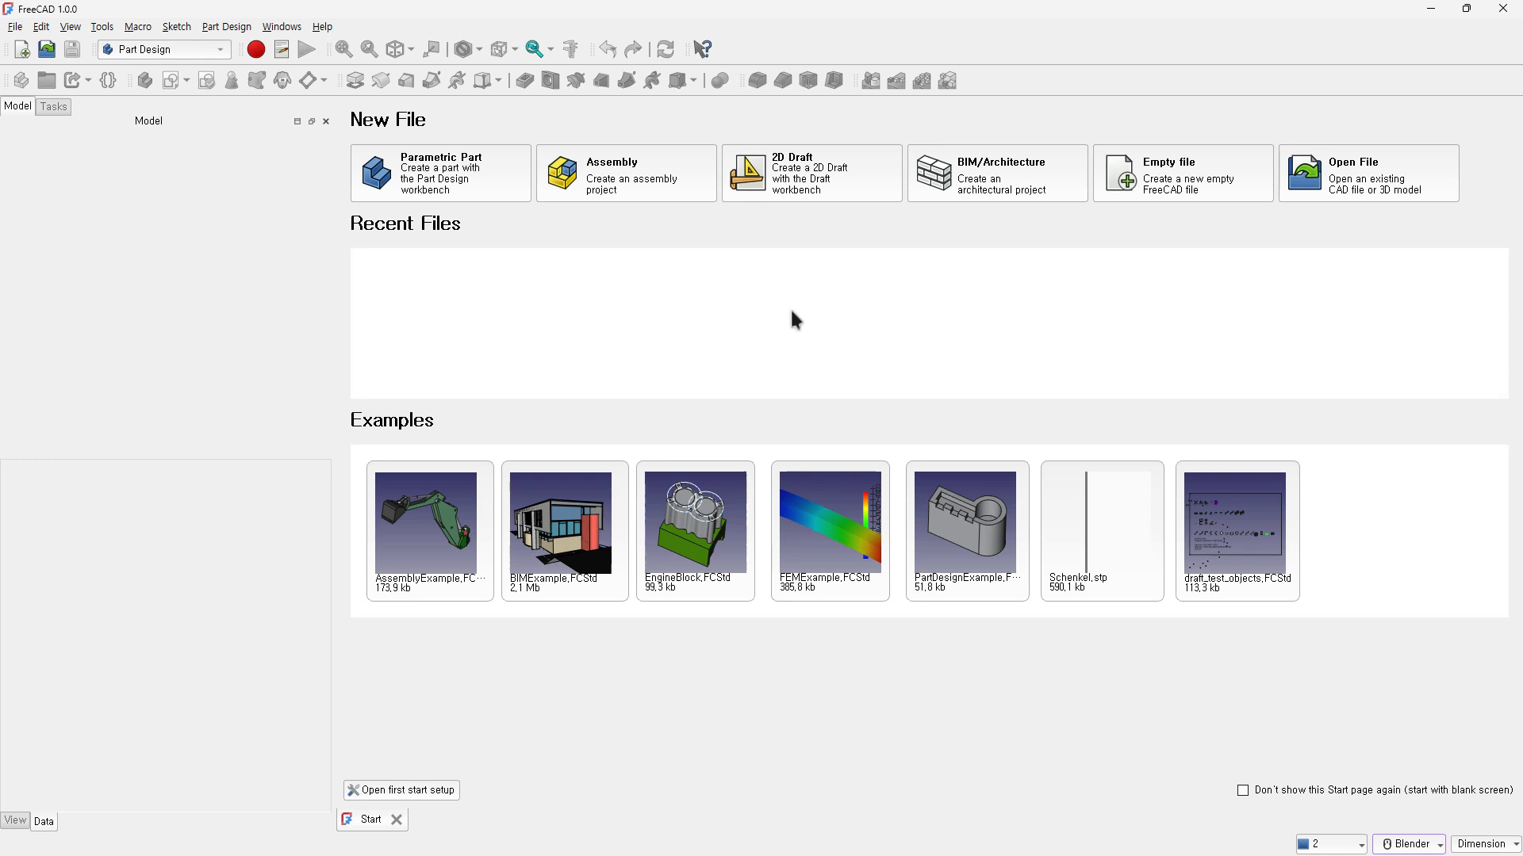
{"action": "left_click", "coordinate": [1190, 176]}
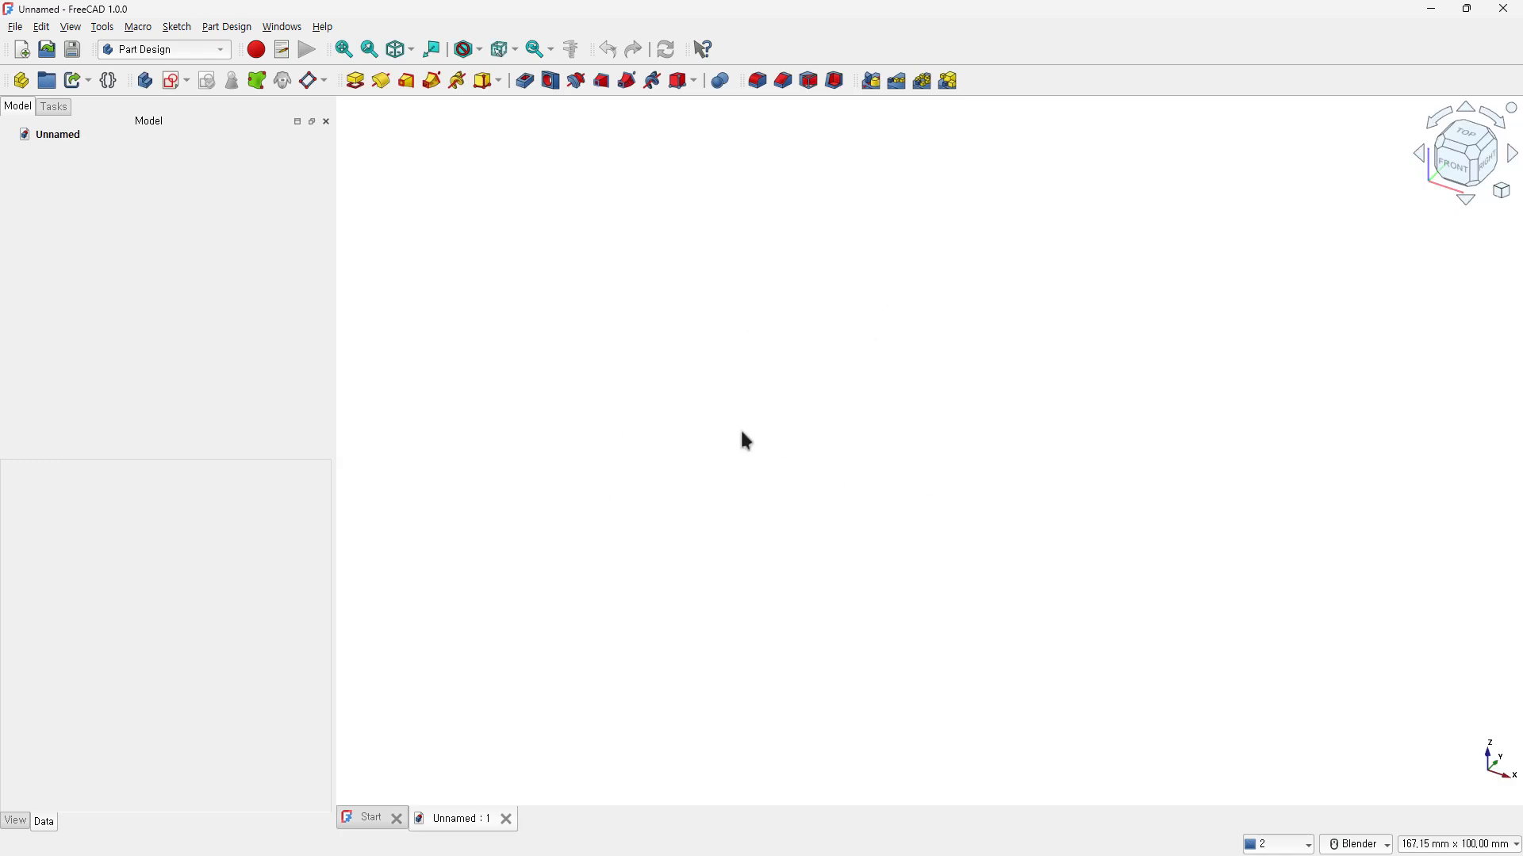
{"action": "left_click", "coordinate": [222, 51]}
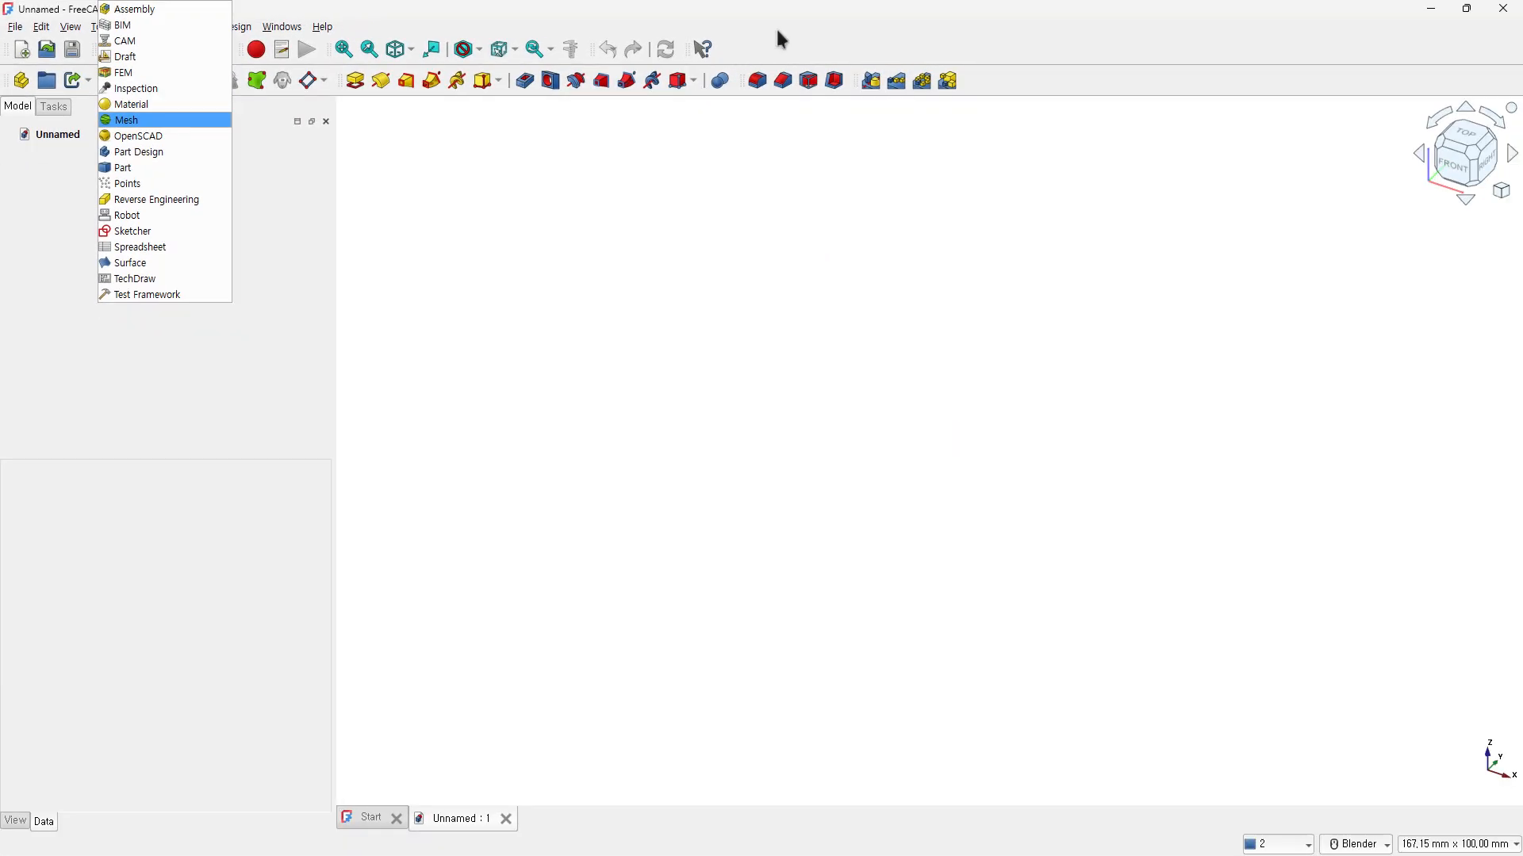
{"action": "left_click", "coordinate": [781, 39]}
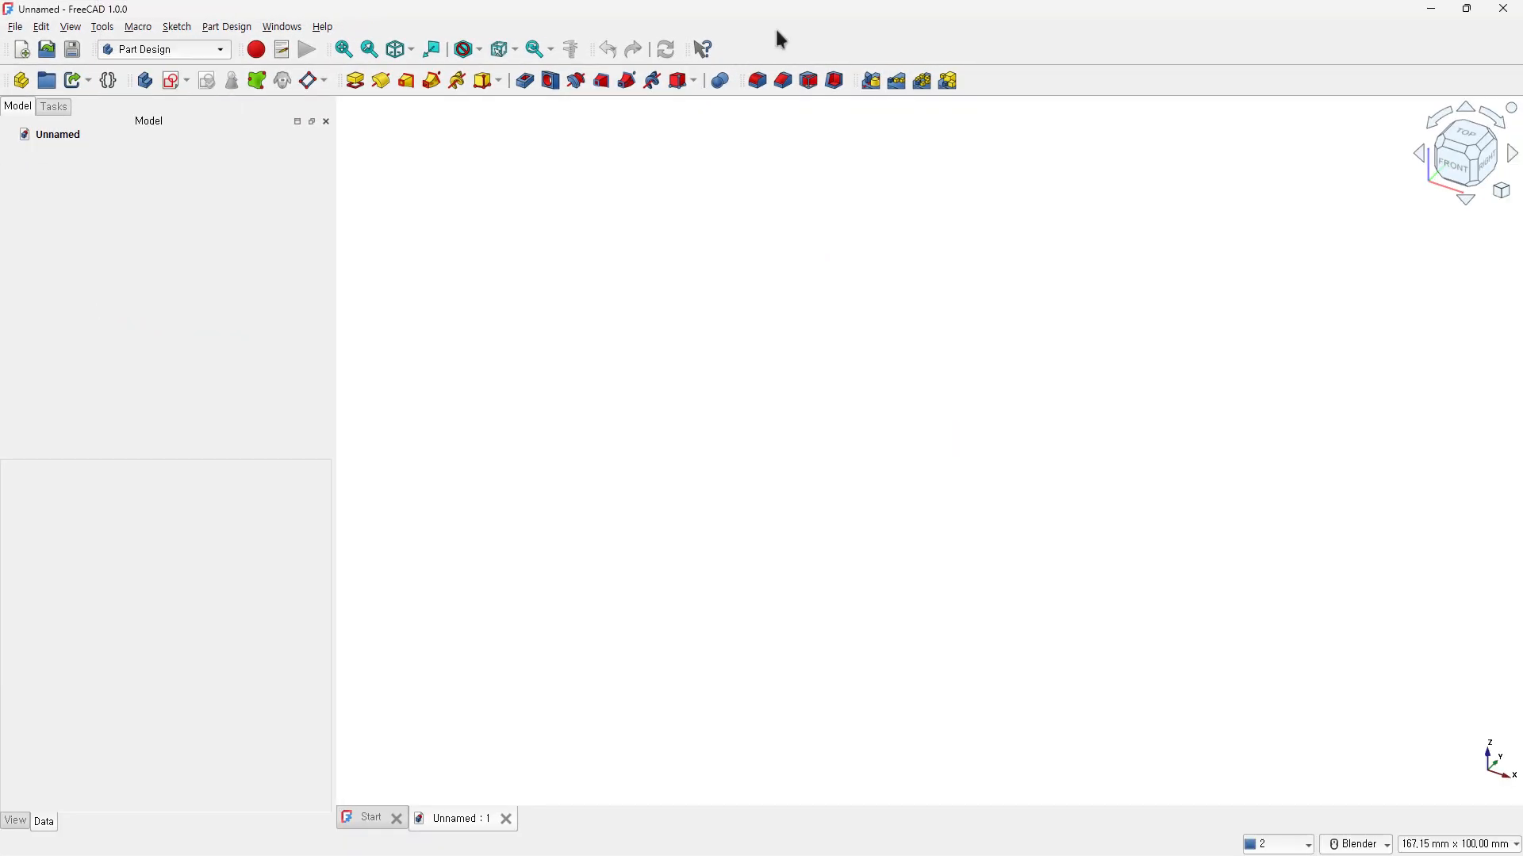
- Create a new sketch attached to the XY-plane
{"action": "left_click", "coordinate": [173, 83]}
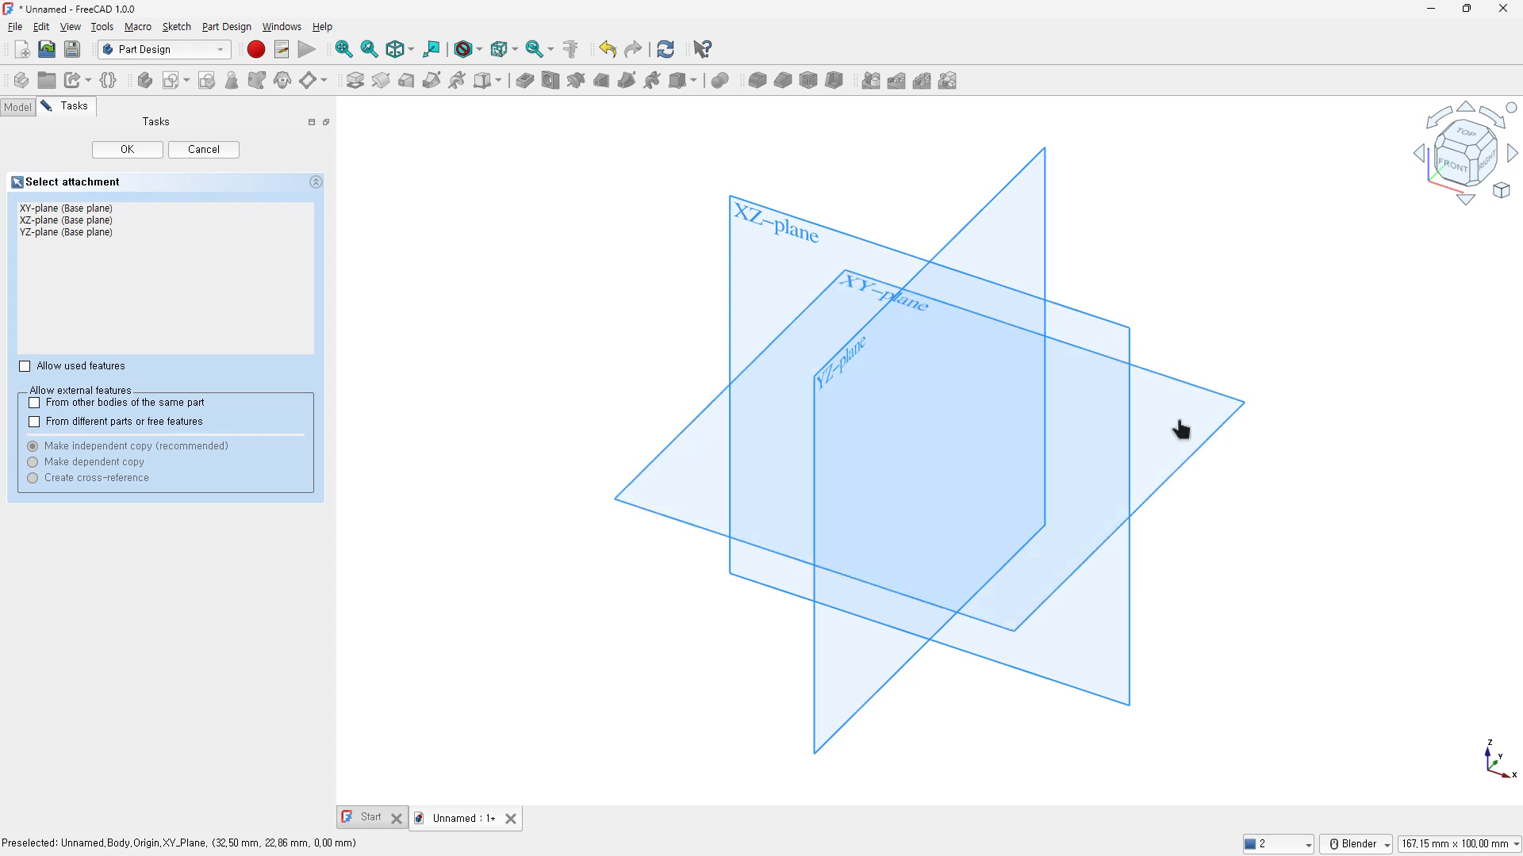
{"action": "left_click", "coordinate": [65, 207]}
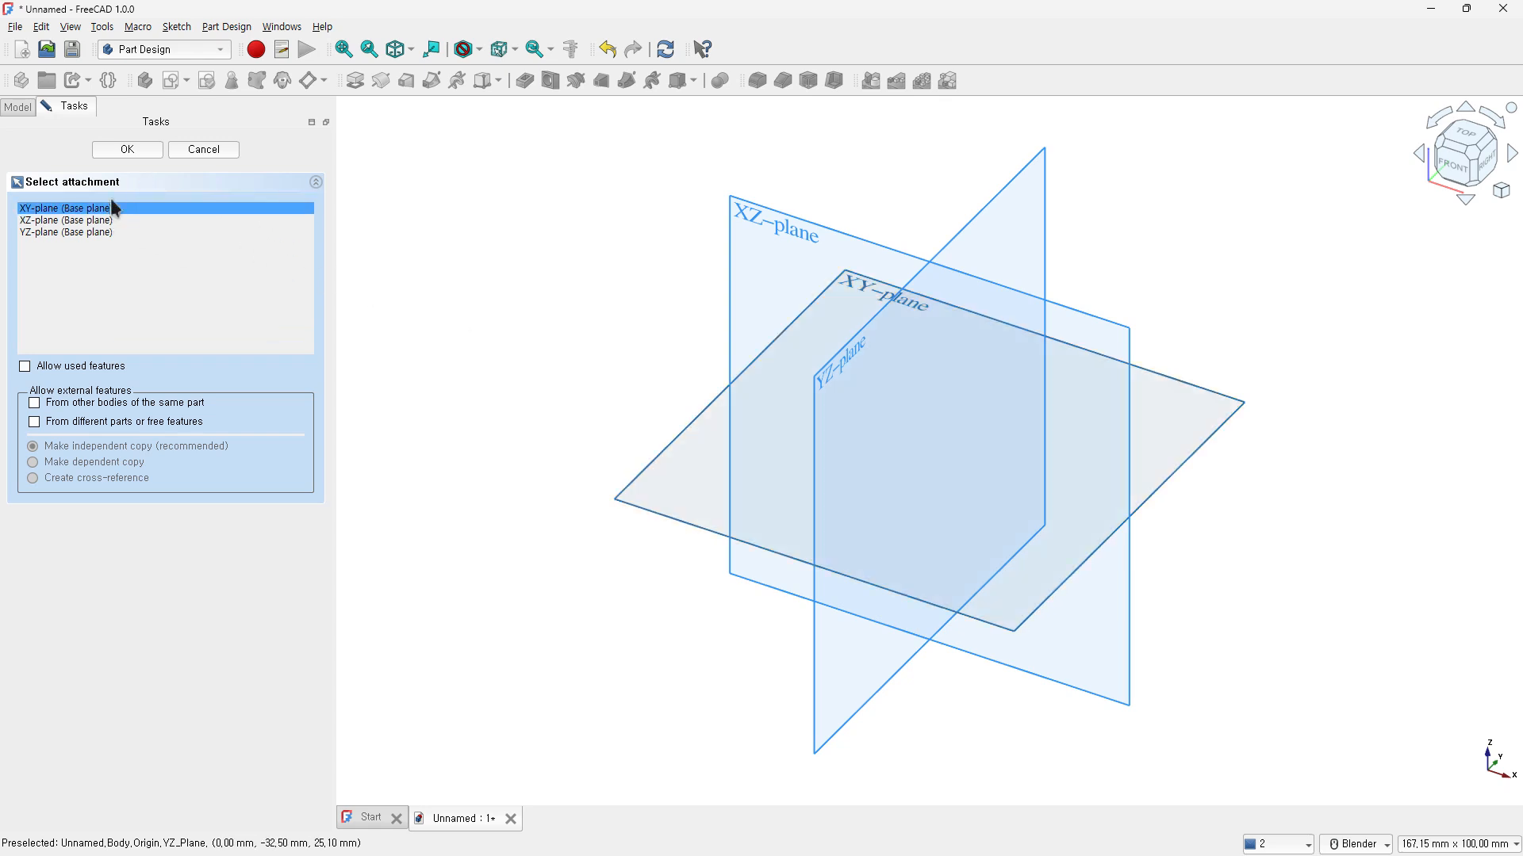
{"action": "left_click", "coordinate": [126, 150]}
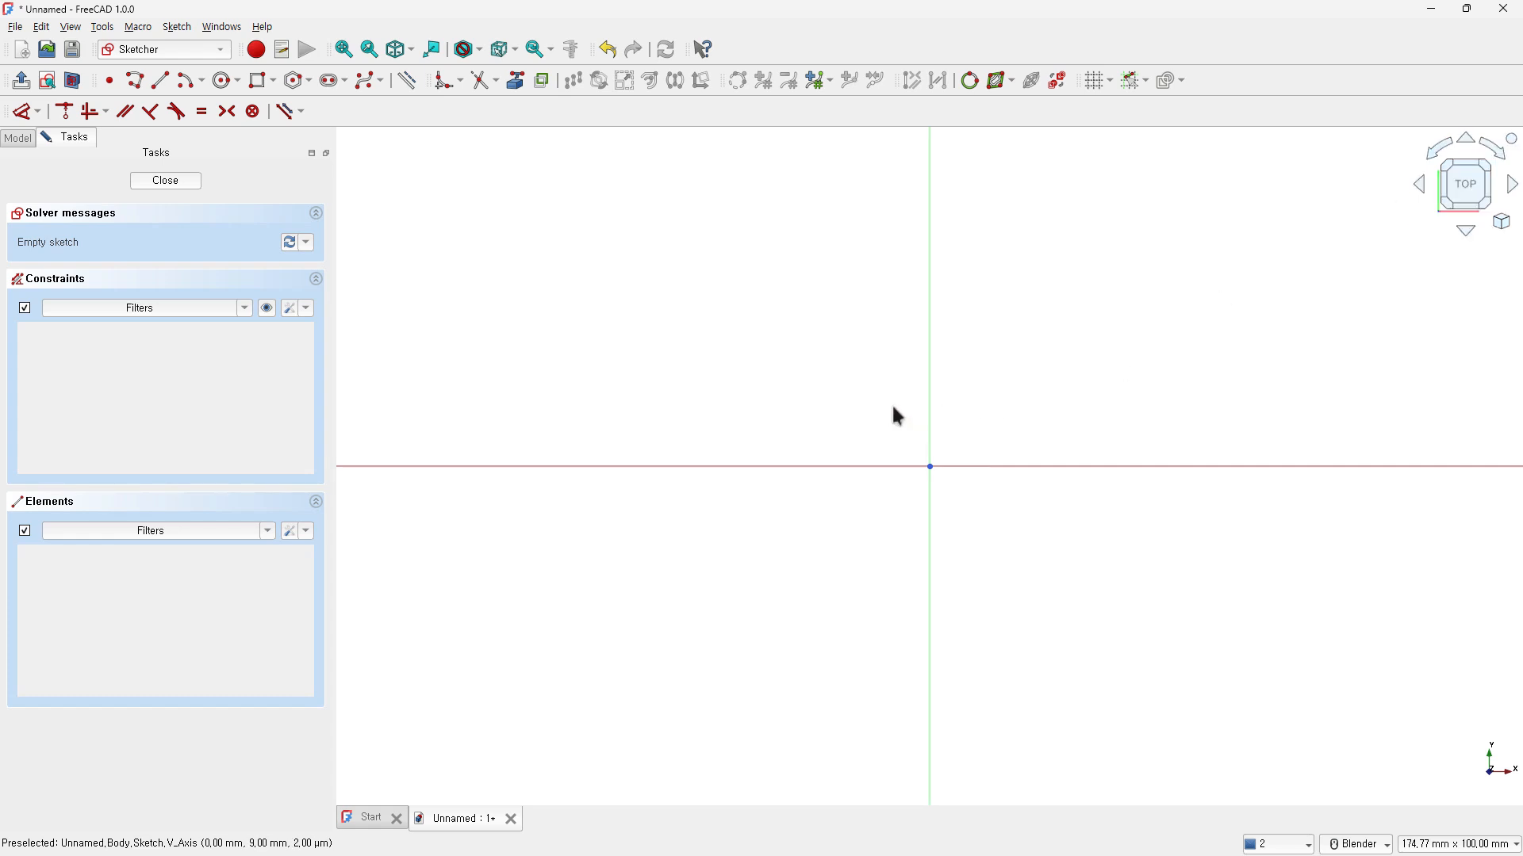
- Switch to the browser, examine the enlarged Taegeuk image on Wikipedia, and return to FreeCAD
{"action": "key", "text": "alt+Tab"}
{"action": "left_click", "coordinate": [1079, 317]}
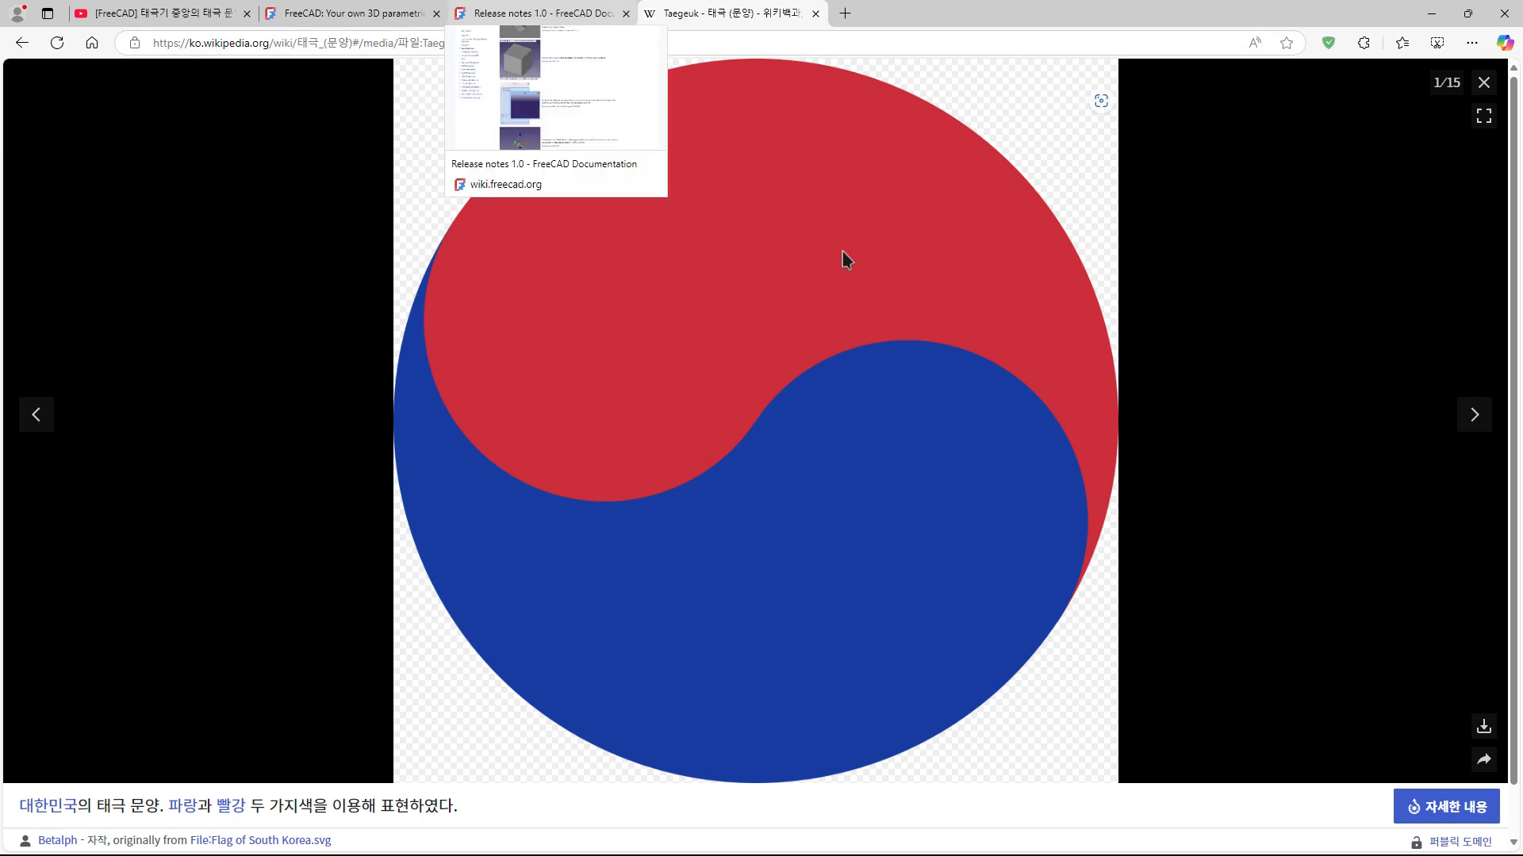
{"action": "key", "text": "alt+Tab"}
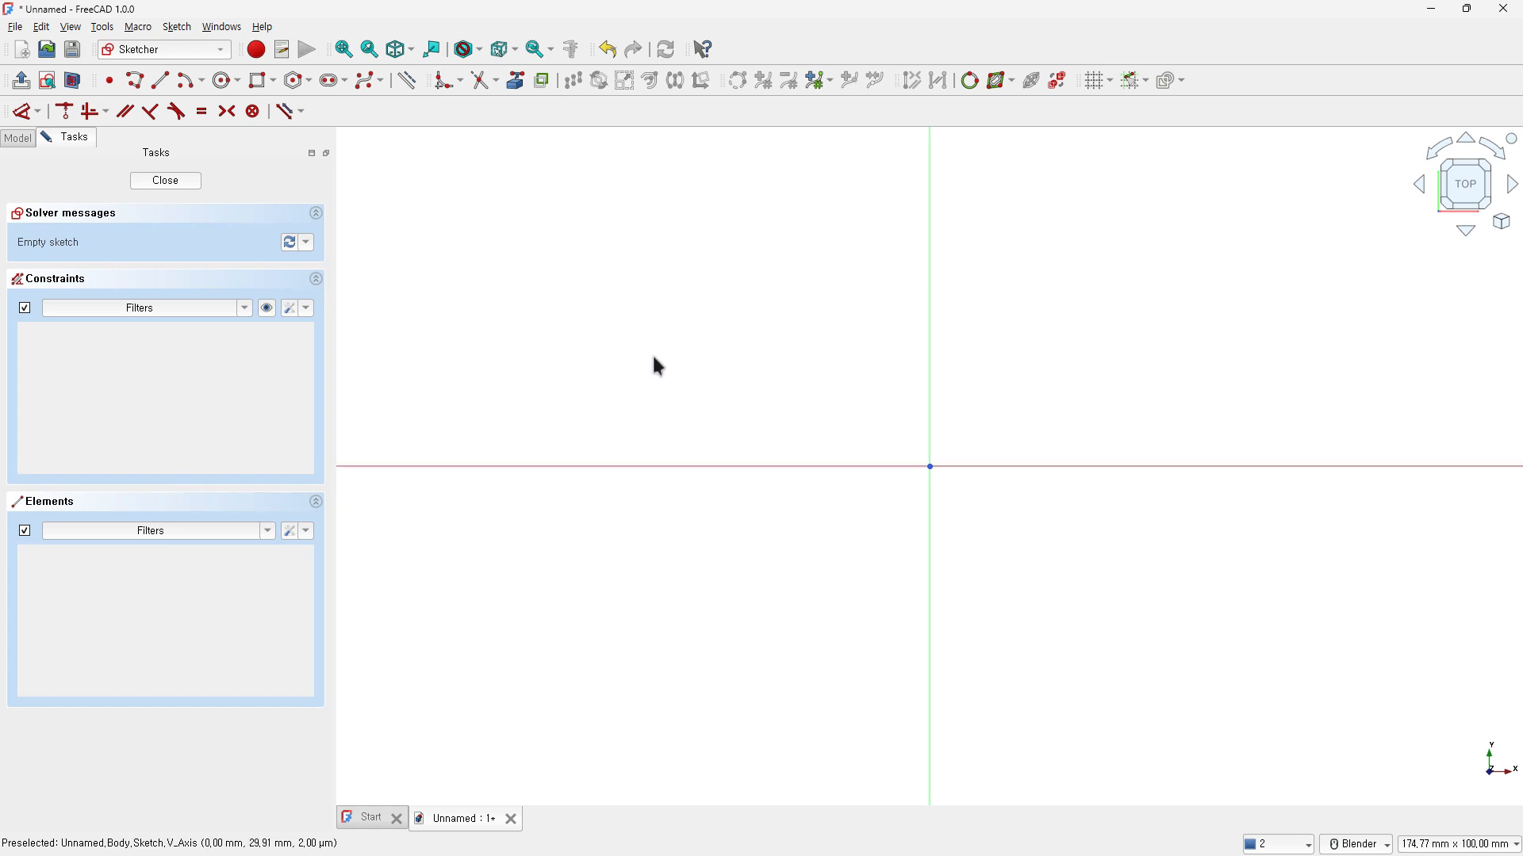
- Sketch an upper semicircular arc centred on the origin, about 38 mm in radius, with both ends on the horizontal axis
{"action": "left_click", "coordinate": [189, 83]}
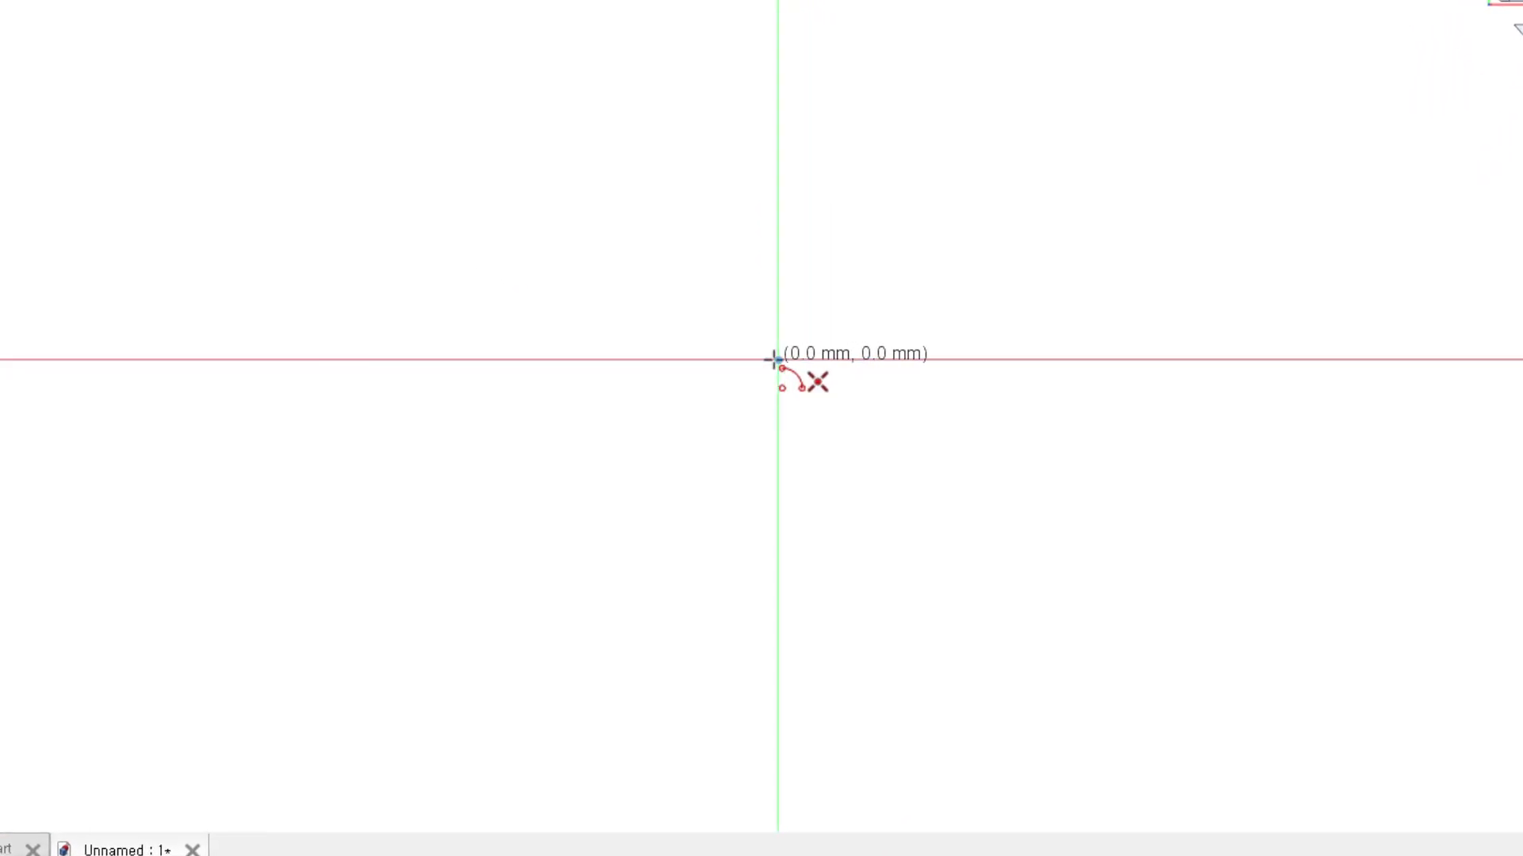
{"action": "left_click", "coordinate": [776, 360]}
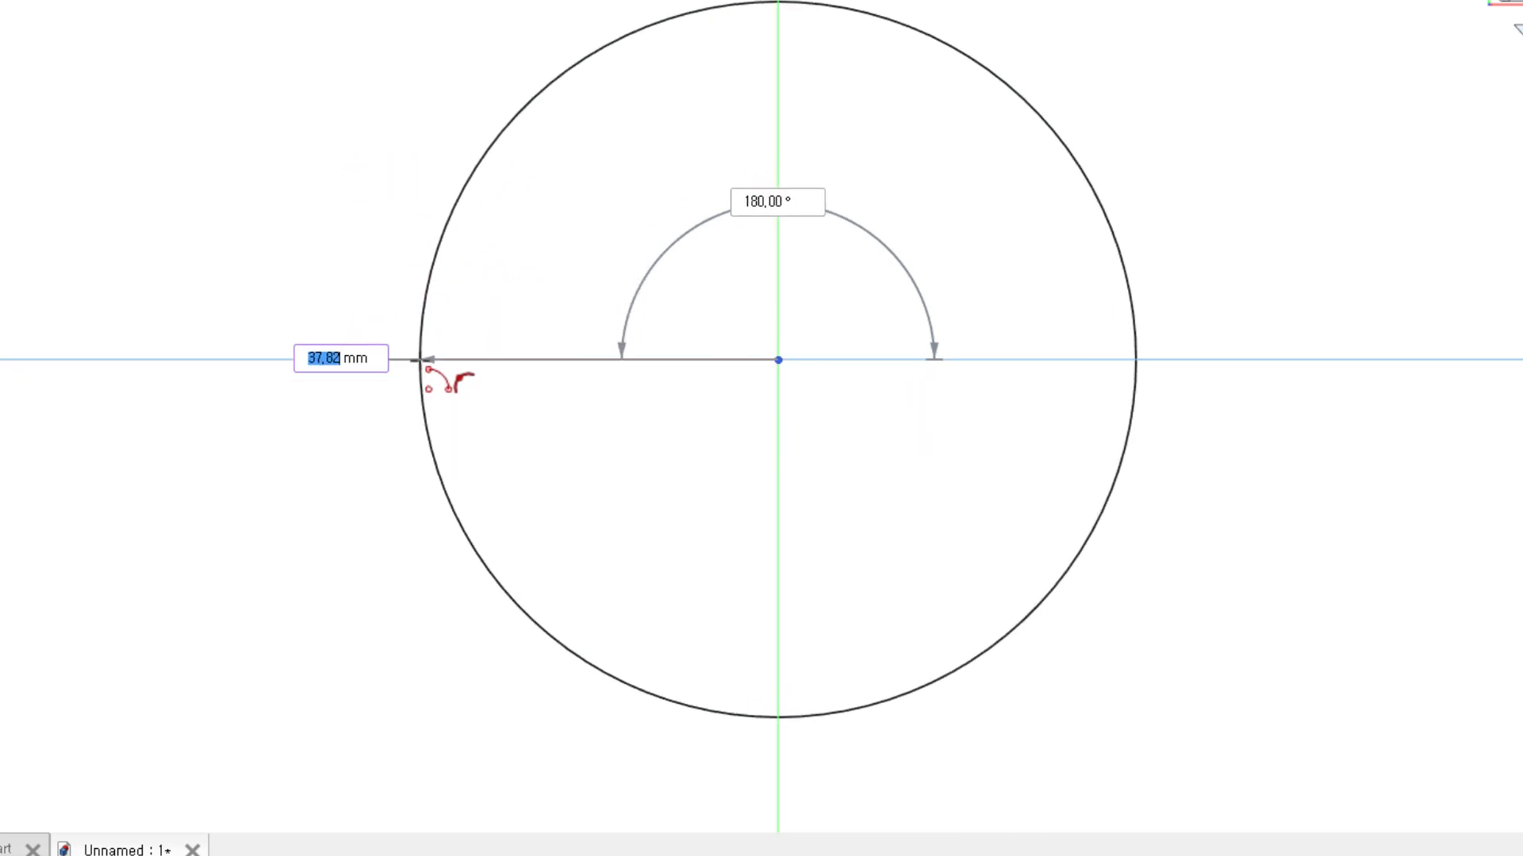
{"action": "left_click", "coordinate": [422, 359]}
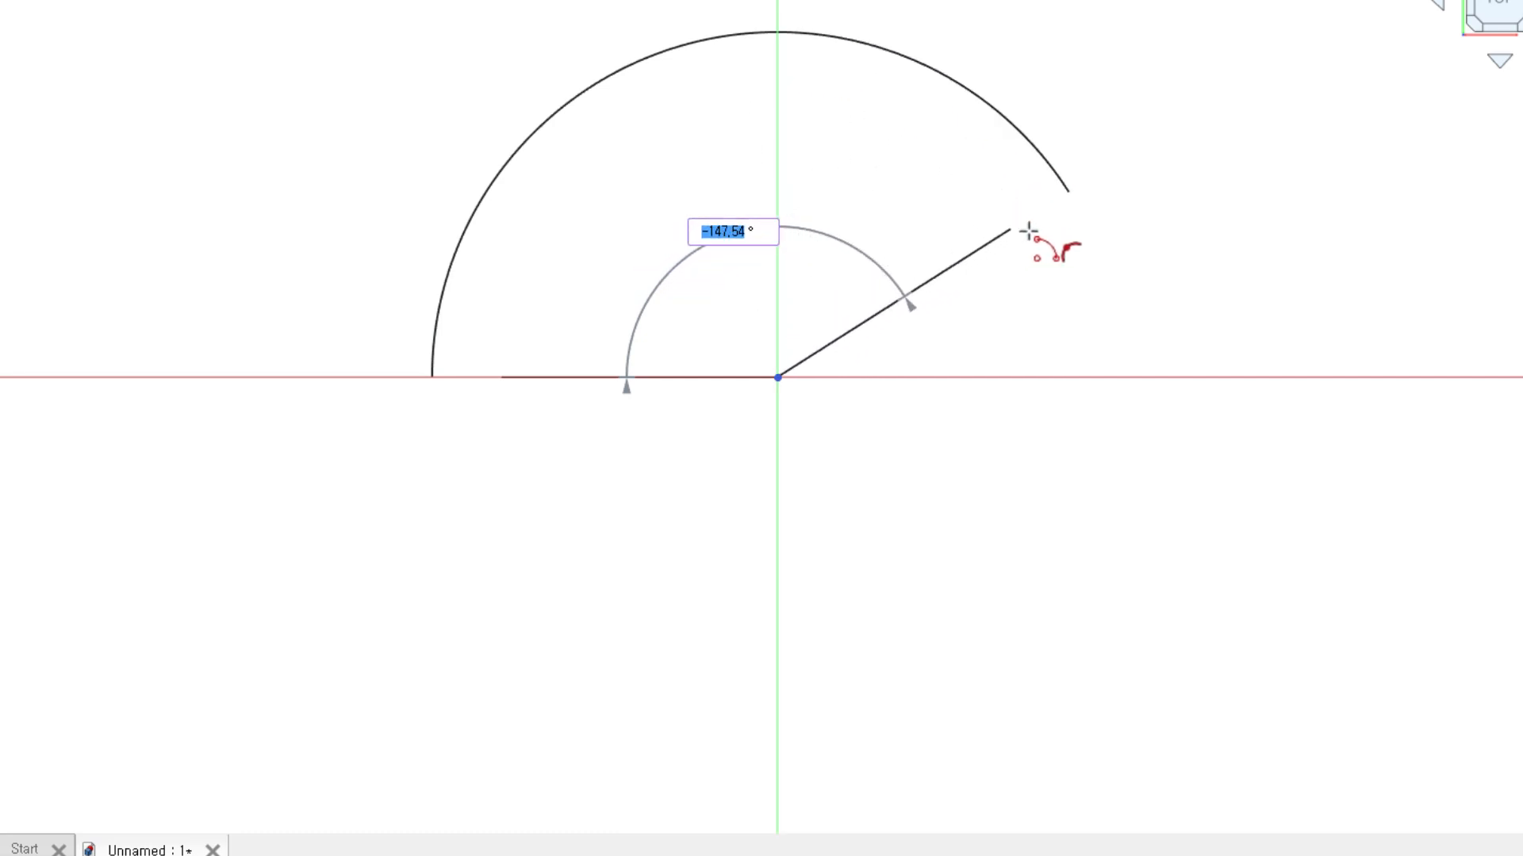
{"action": "left_click", "coordinate": [1154, 364]}
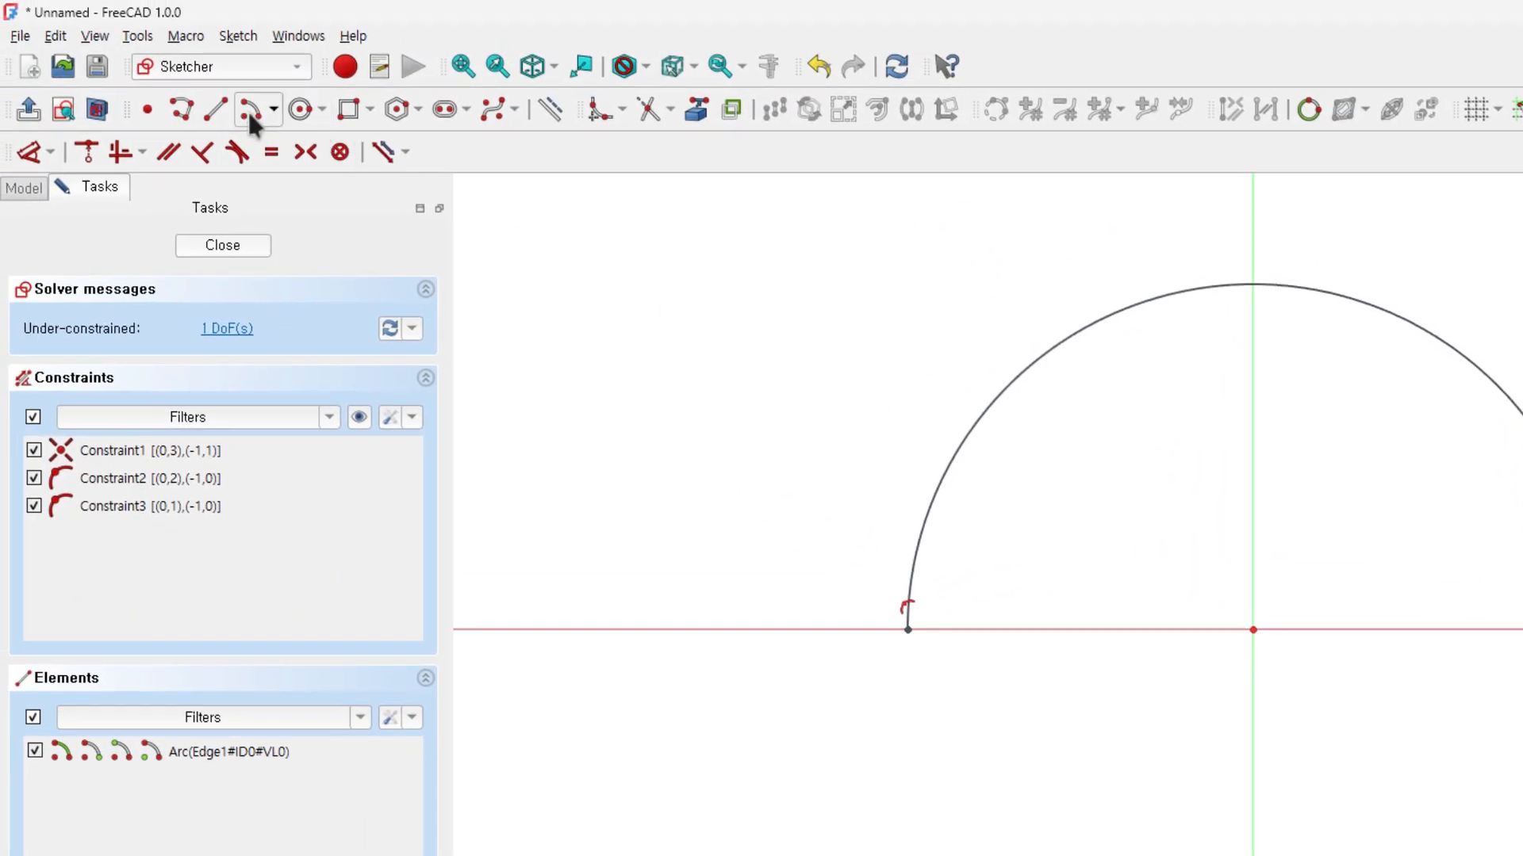
- Sketch a lower semicircular arc of about 19 mm radius, centred on the horizontal axis, from the origin to the large arc's left end
{"action": "left_click", "coordinate": [250, 113]}
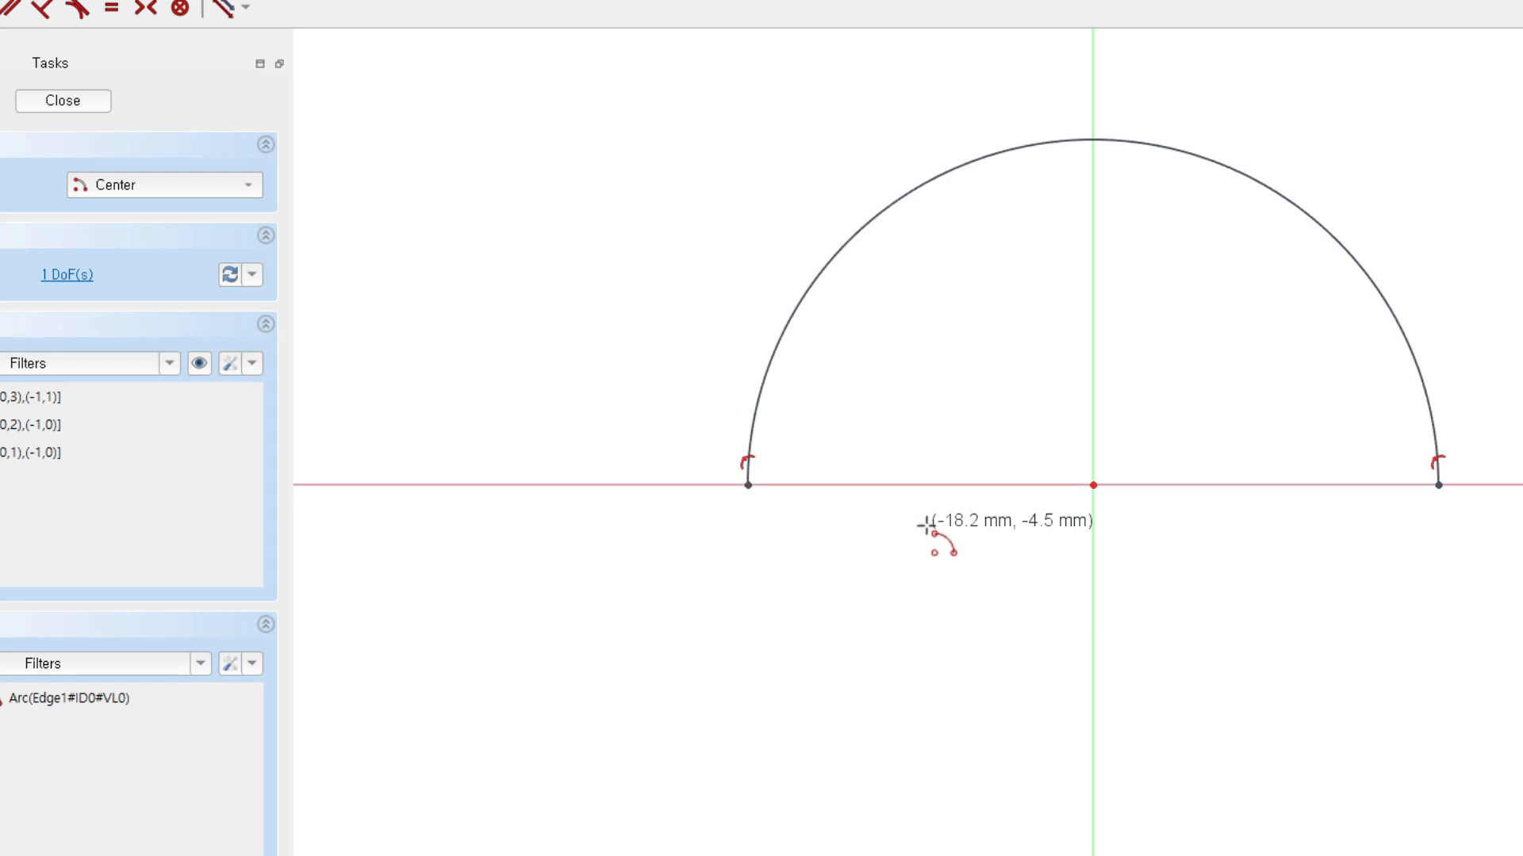
{"action": "left_click", "coordinate": [917, 485]}
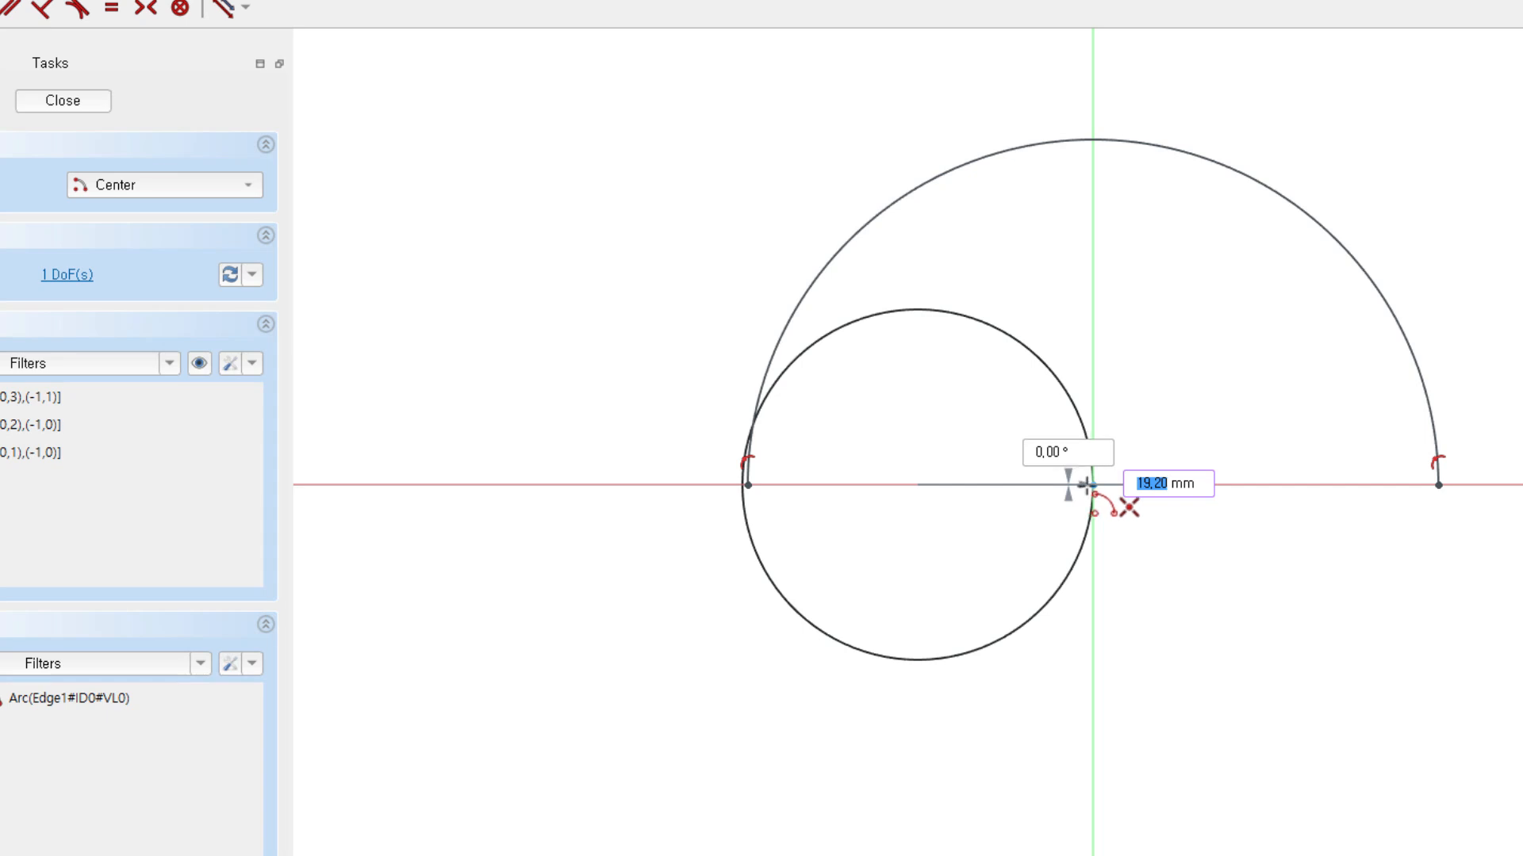
{"action": "left_click", "coordinate": [1093, 483]}
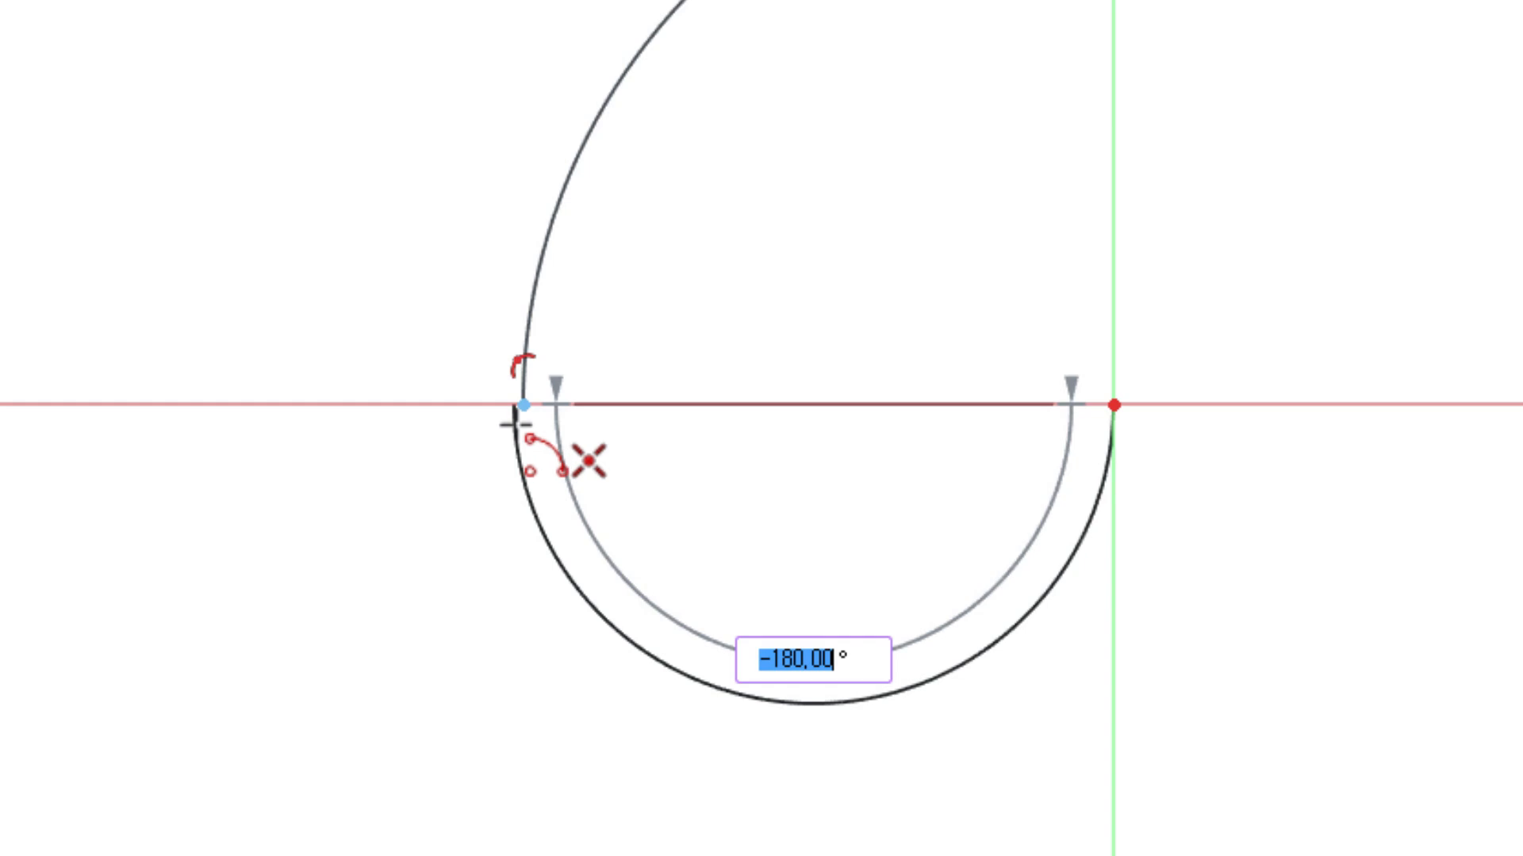
{"action": "left_click", "coordinate": [517, 409]}
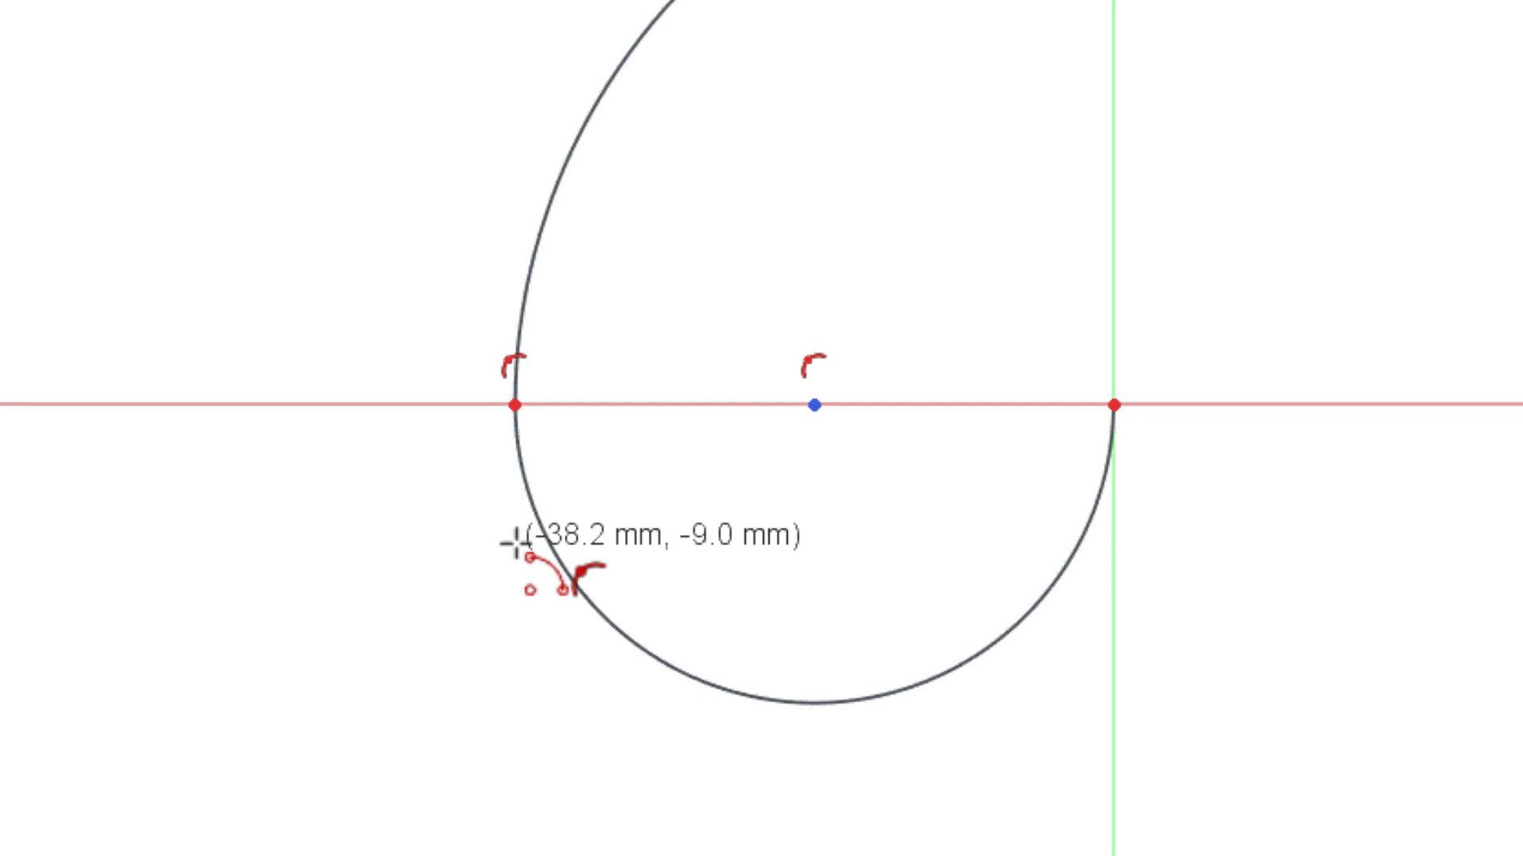
- Sketch an upper semicircular arc of about 19 mm radius, centred on the horizontal axis, from the large arc's right end to the origin
{"action": "scroll", "coordinate": [1387, 544], "scroll_direction": "down", "scroll_amount": 3}
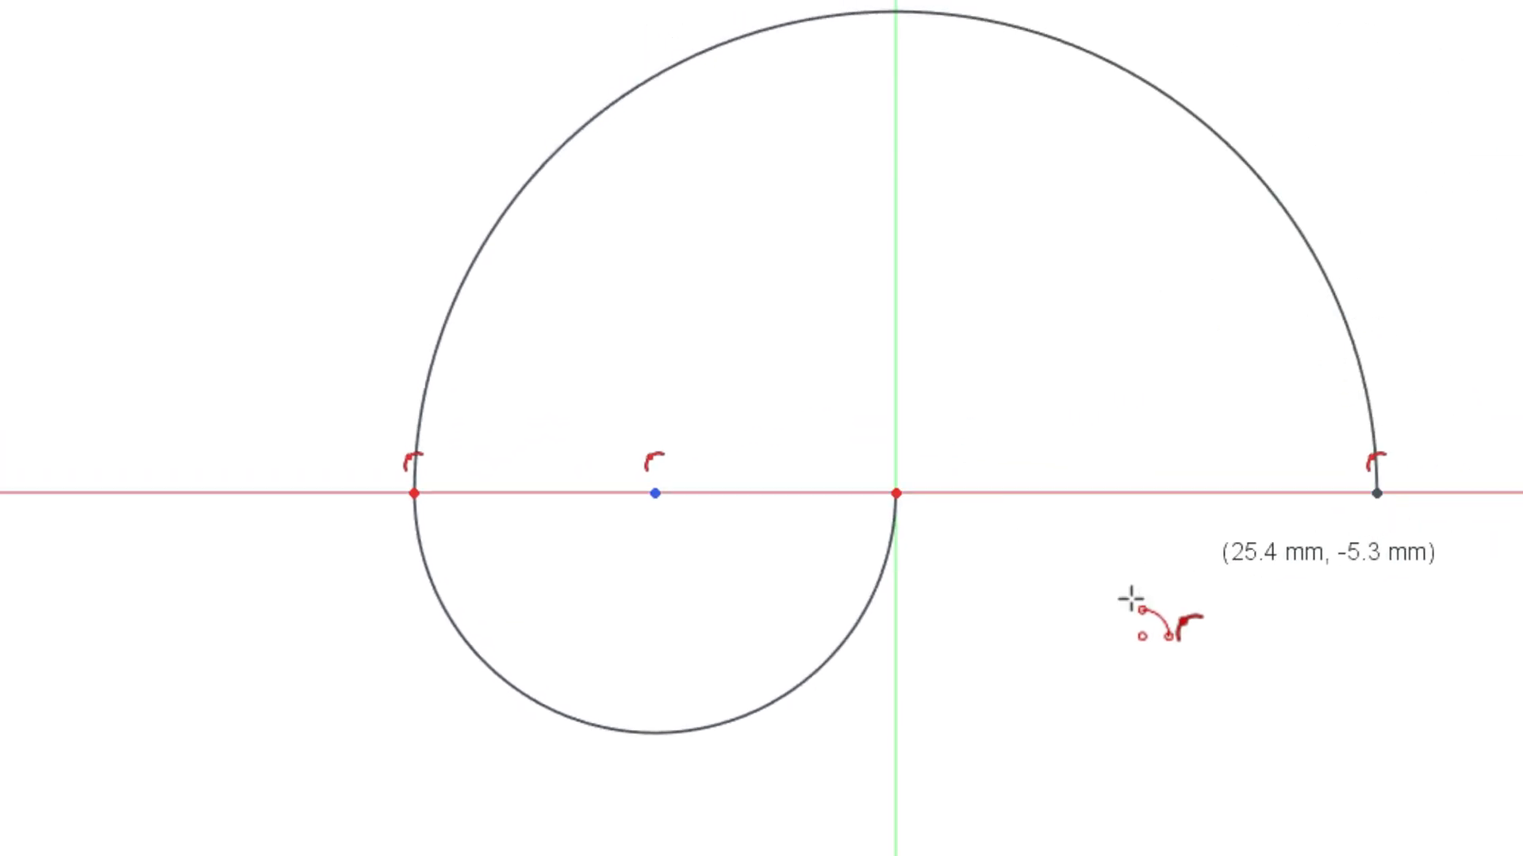
{"action": "left_click", "coordinate": [1131, 489]}
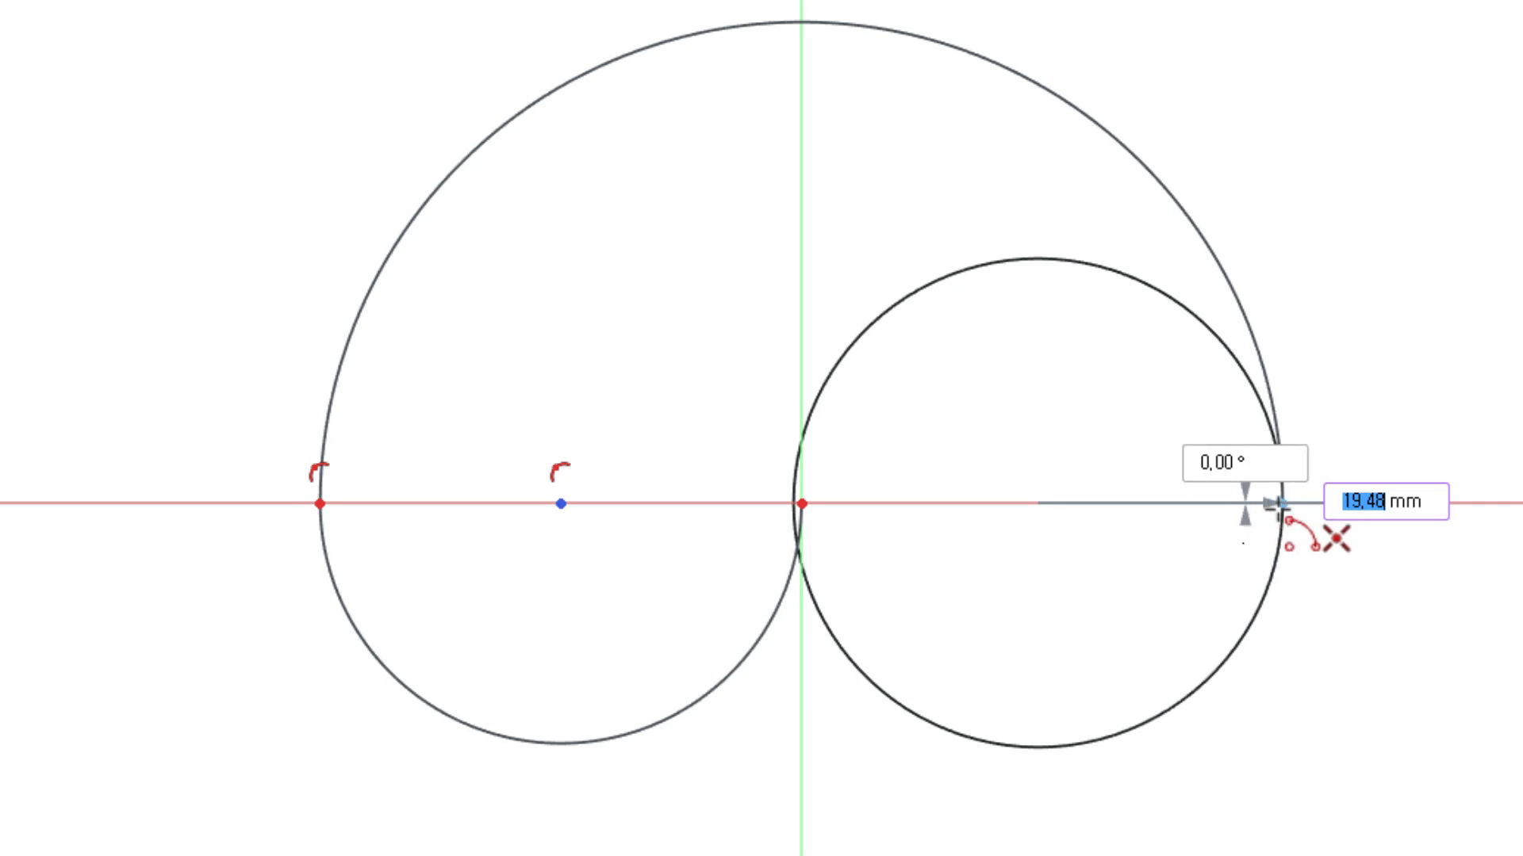
{"action": "key", "text": "Return"}
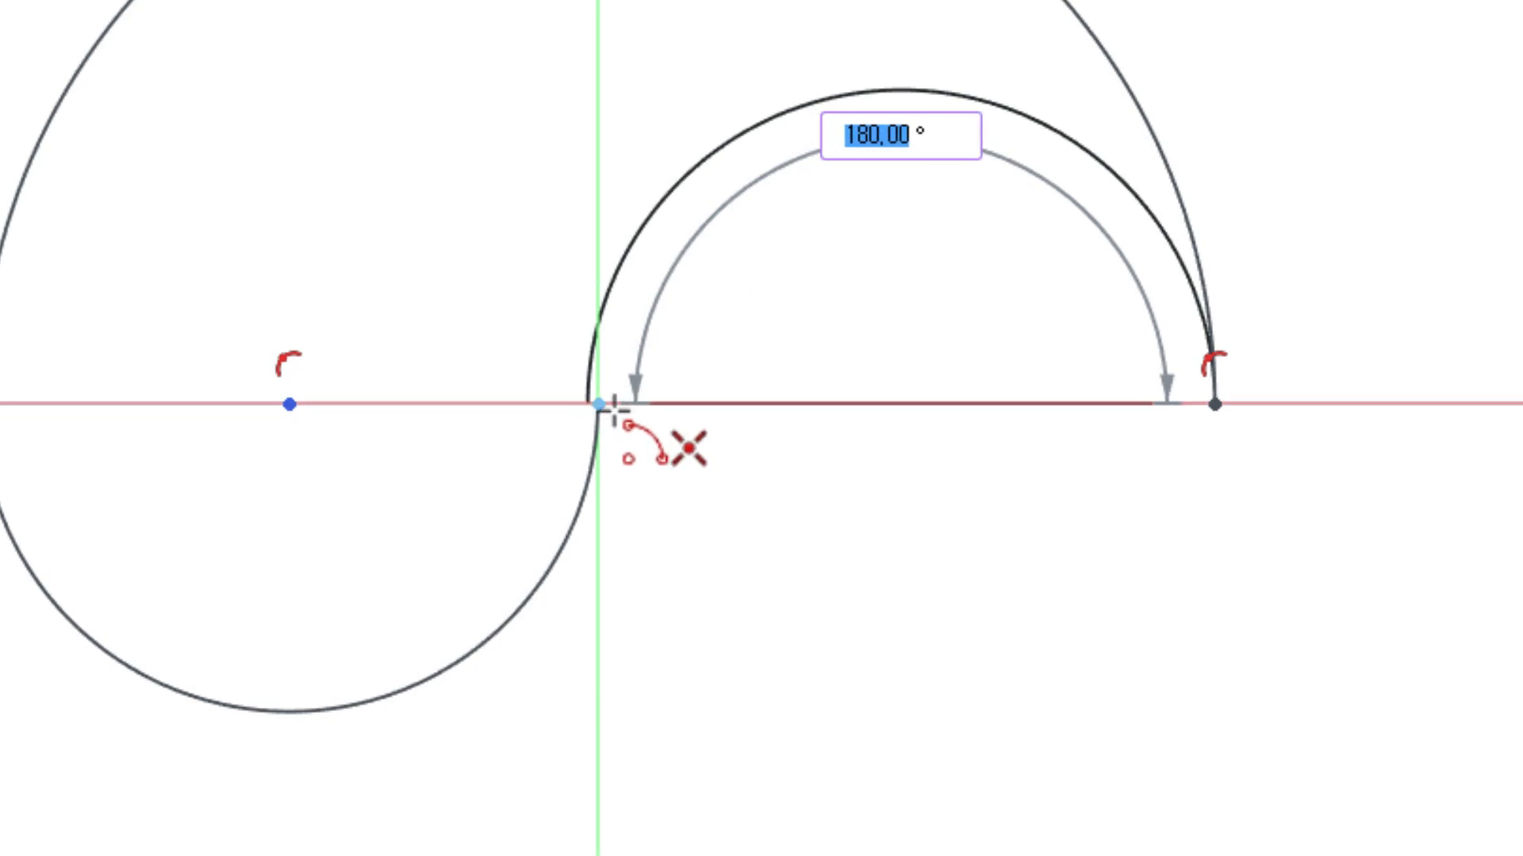
{"action": "left_click", "coordinate": [616, 414]}
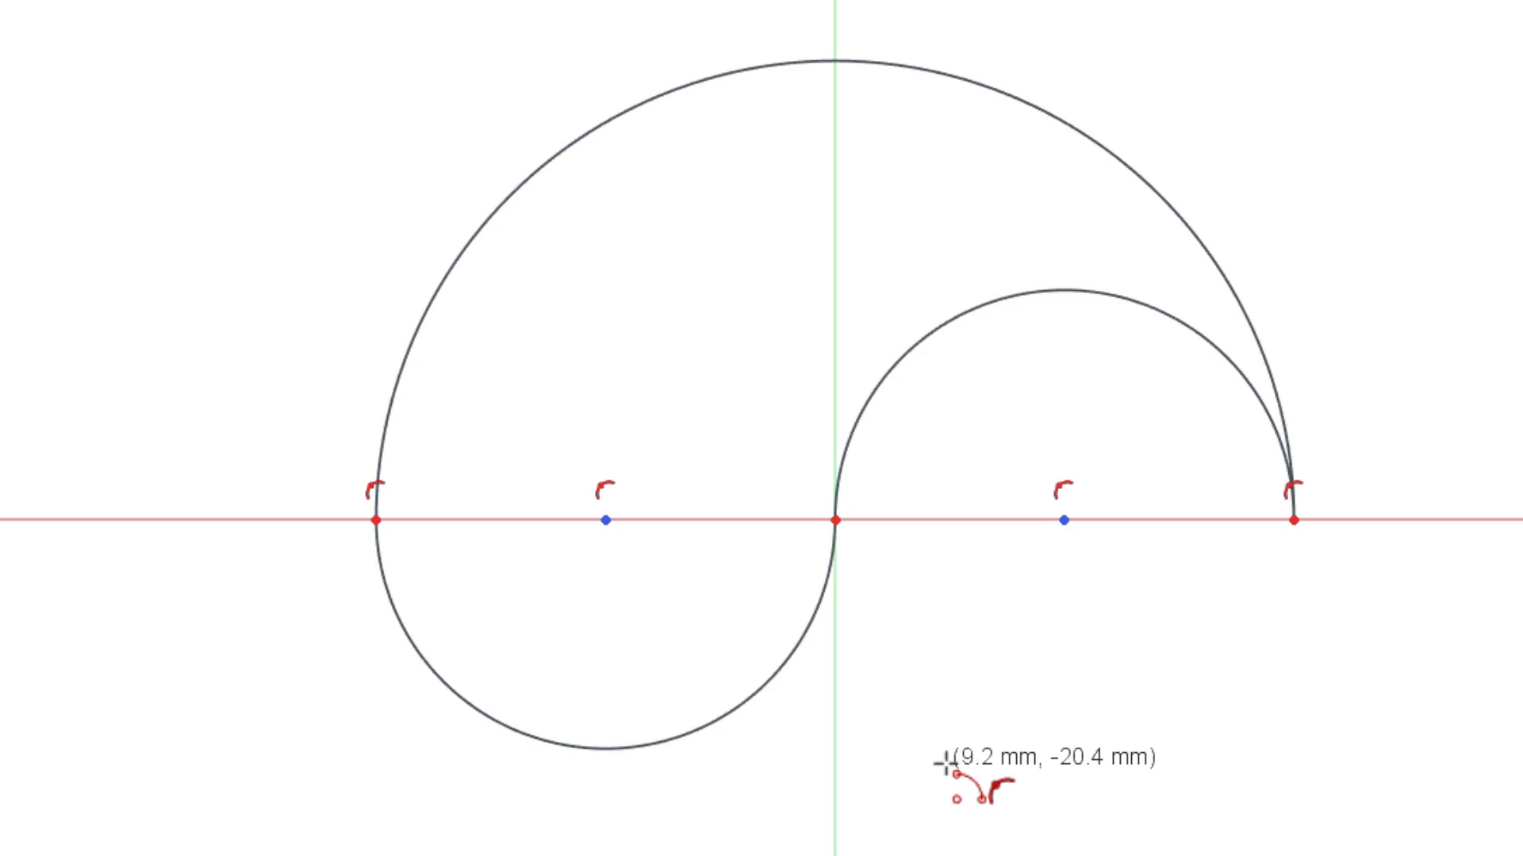
{"action": "key", "text": "Escape"}
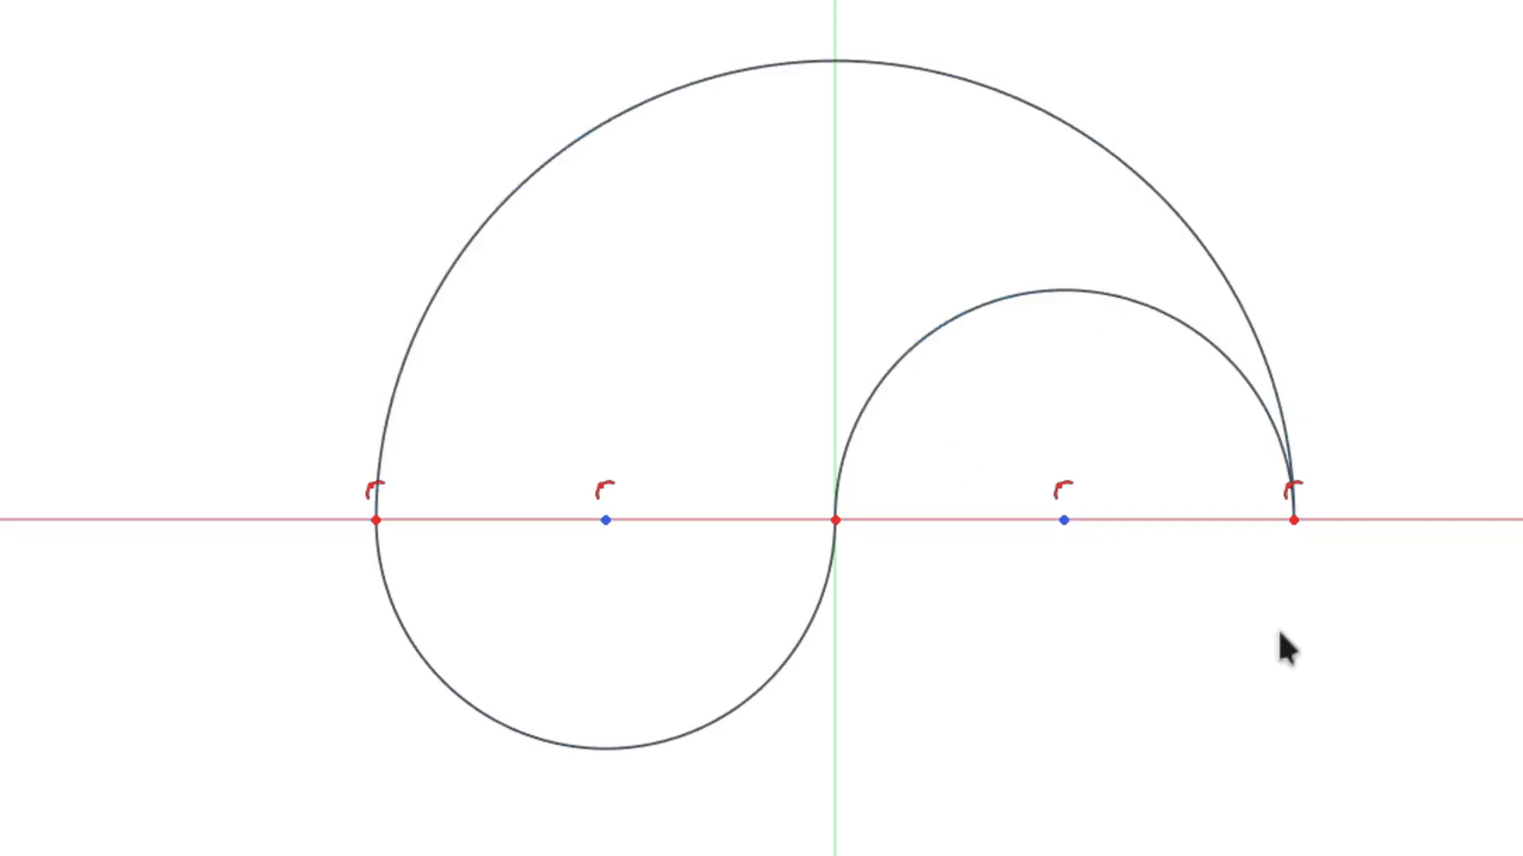
- Constrain the horizontal distance between the large arc's left end and the origin to 20 mm
{"action": "left_click", "coordinate": [376, 520]}
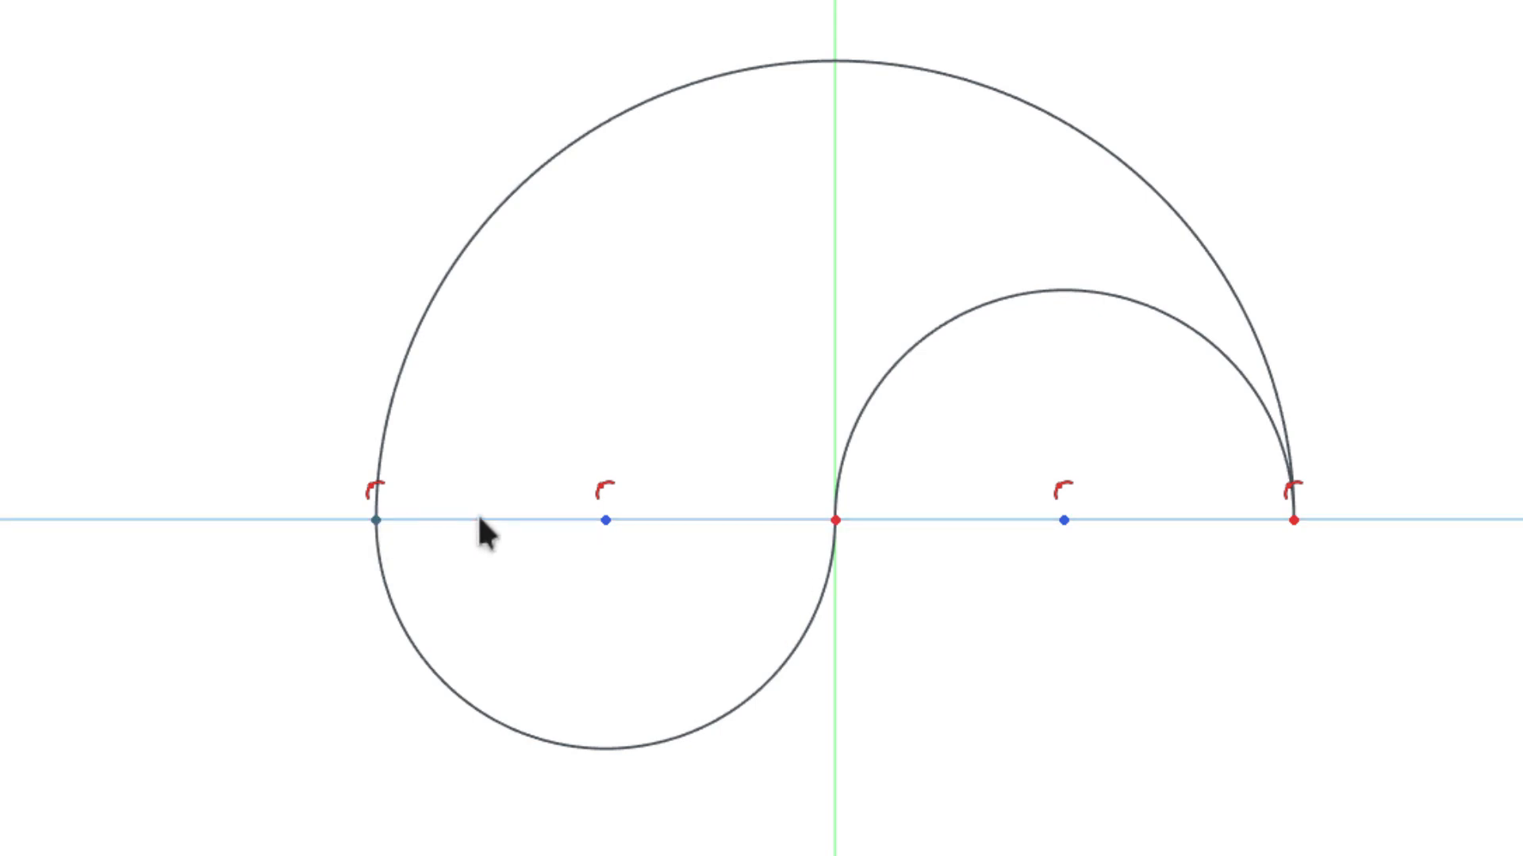
{"action": "left_click", "coordinate": [835, 520]}
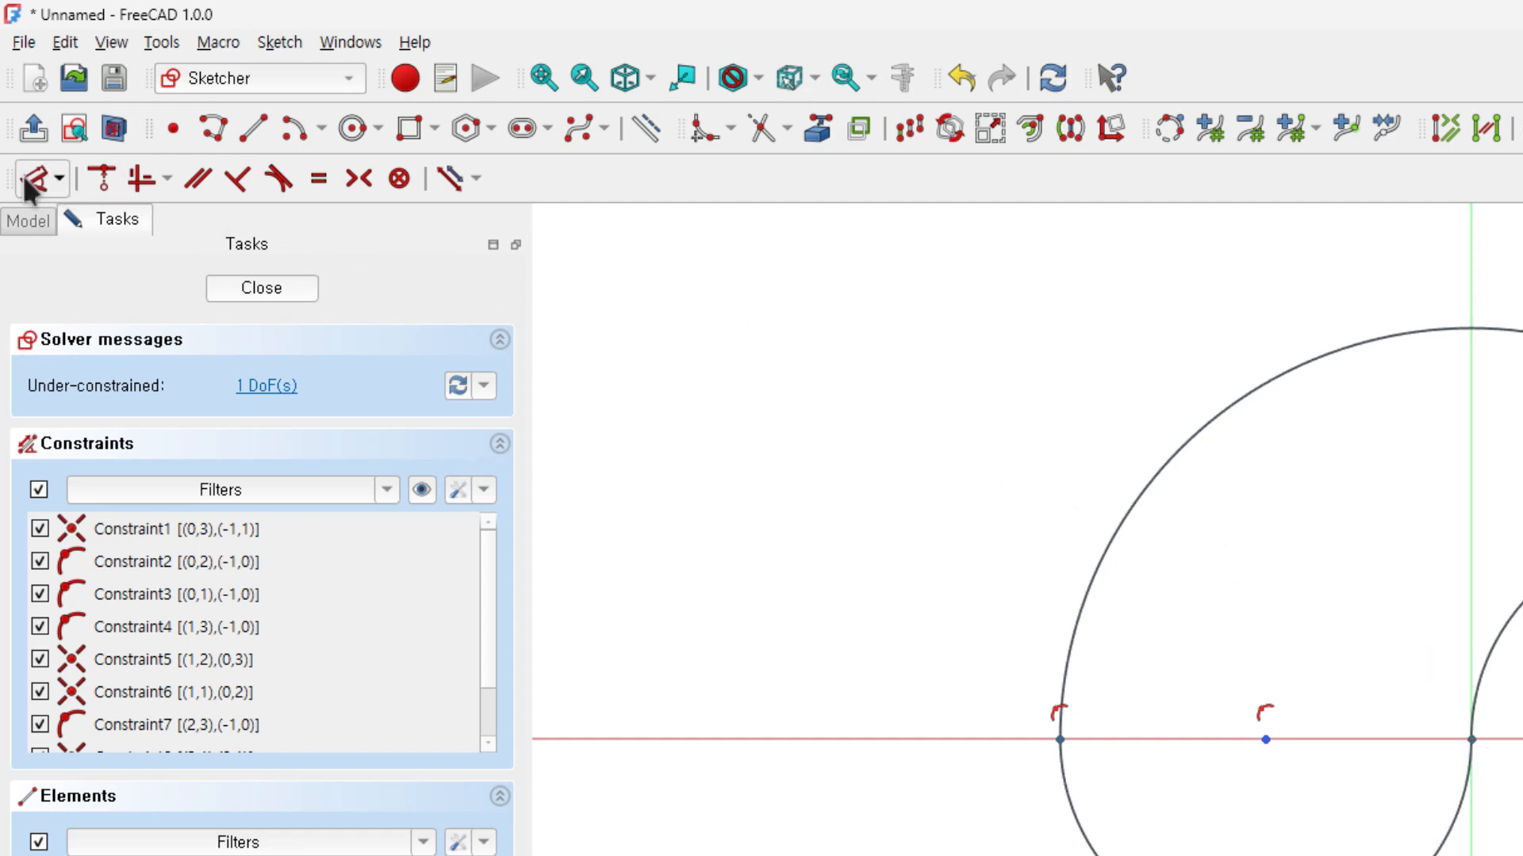
{"action": "left_click", "coordinate": [60, 178]}
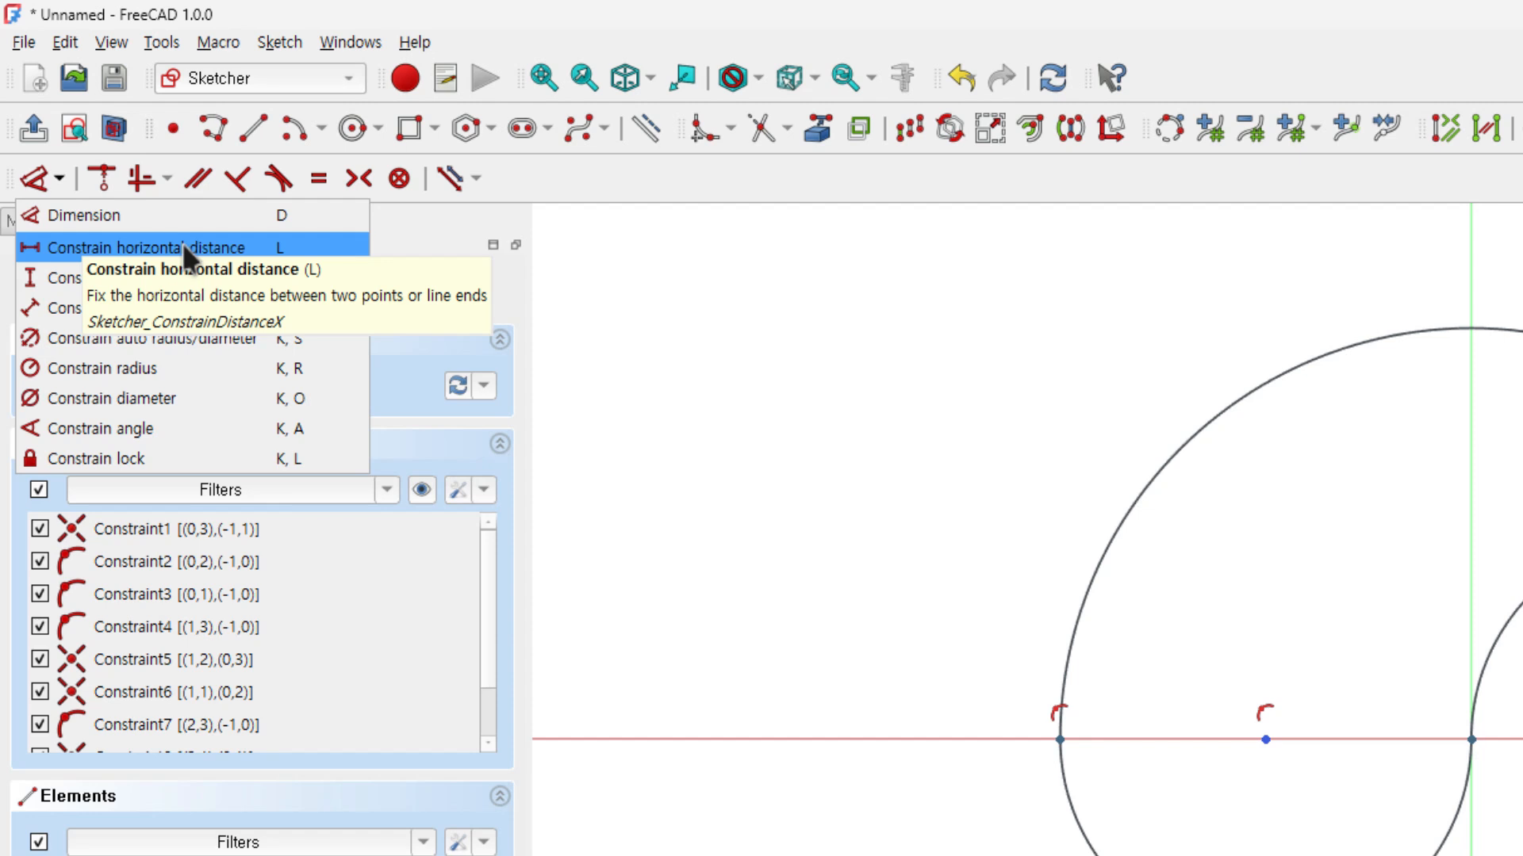
{"action": "left_click", "coordinate": [127, 255]}
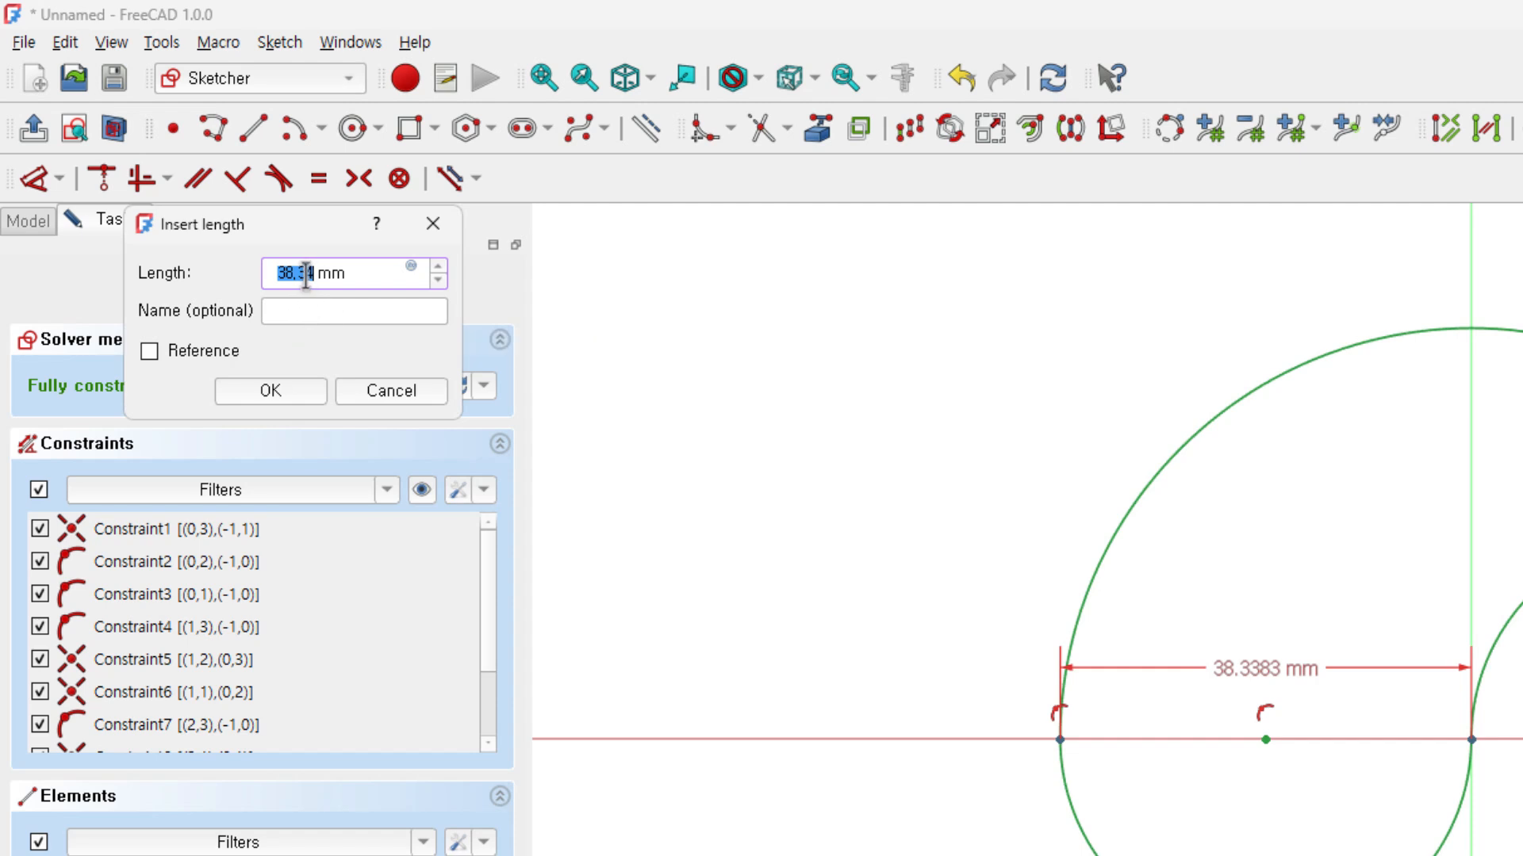
{"action": "type", "text": "20"}
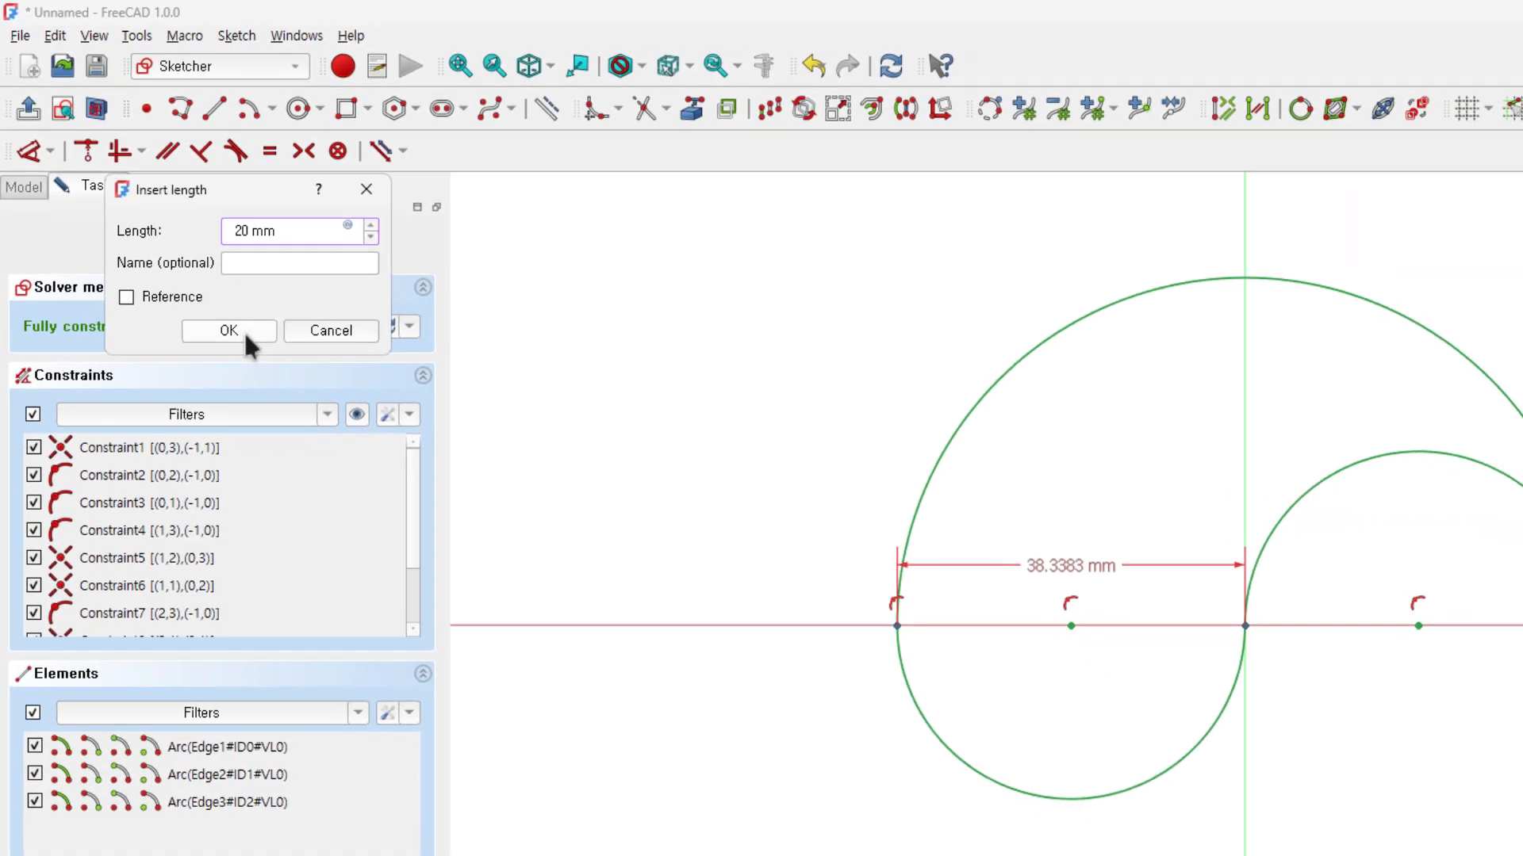
{"action": "left_click", "coordinate": [245, 330]}
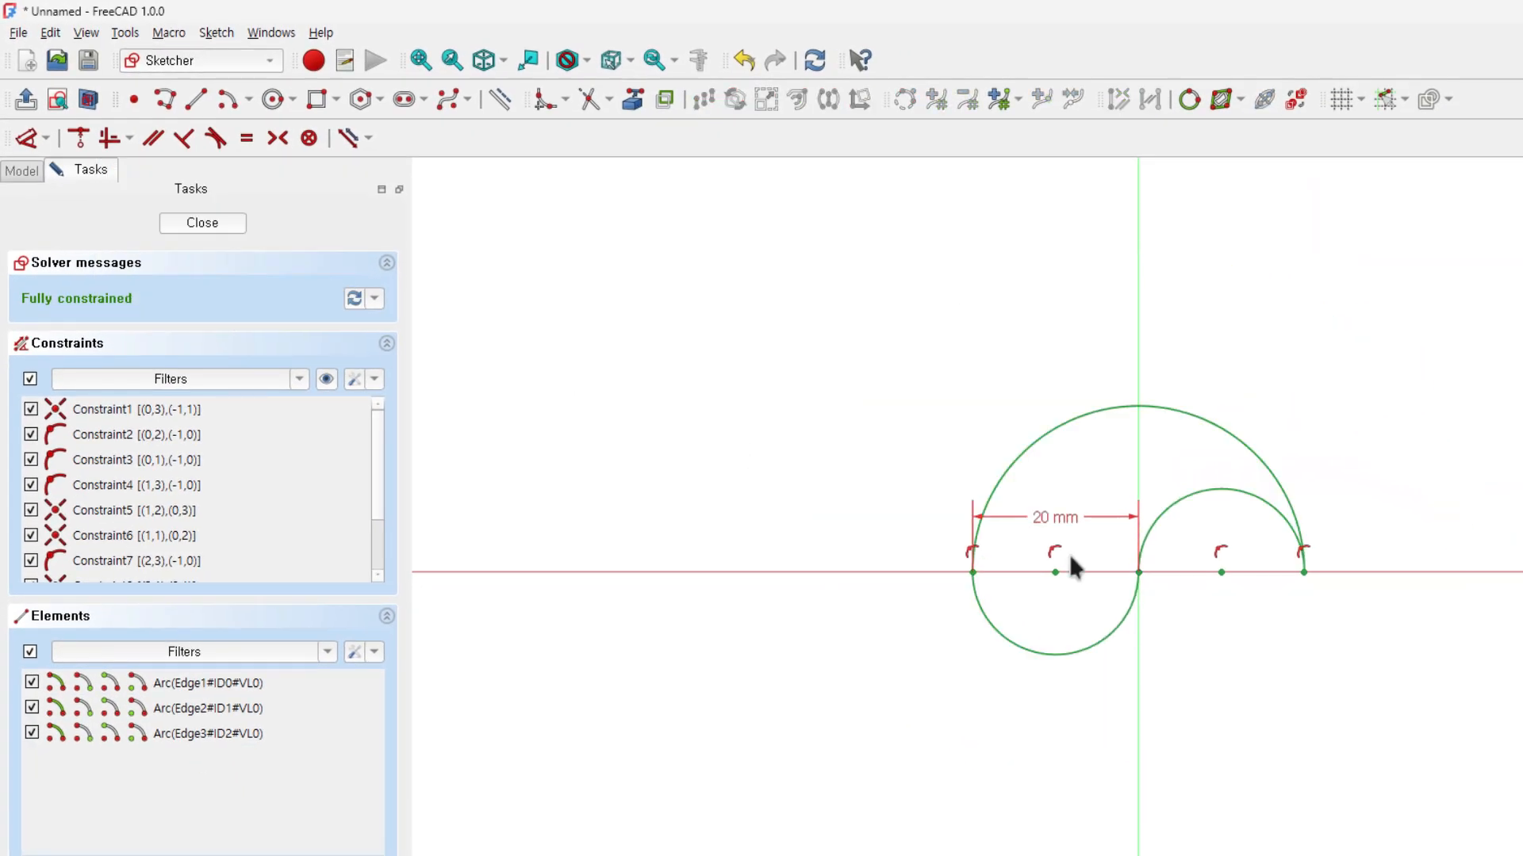
- Try to constrain the horizontal distance between the origin and the large arc's right end
{"action": "scroll", "coordinate": [1178, 593], "scroll_direction": "up", "scroll_amount": 3}
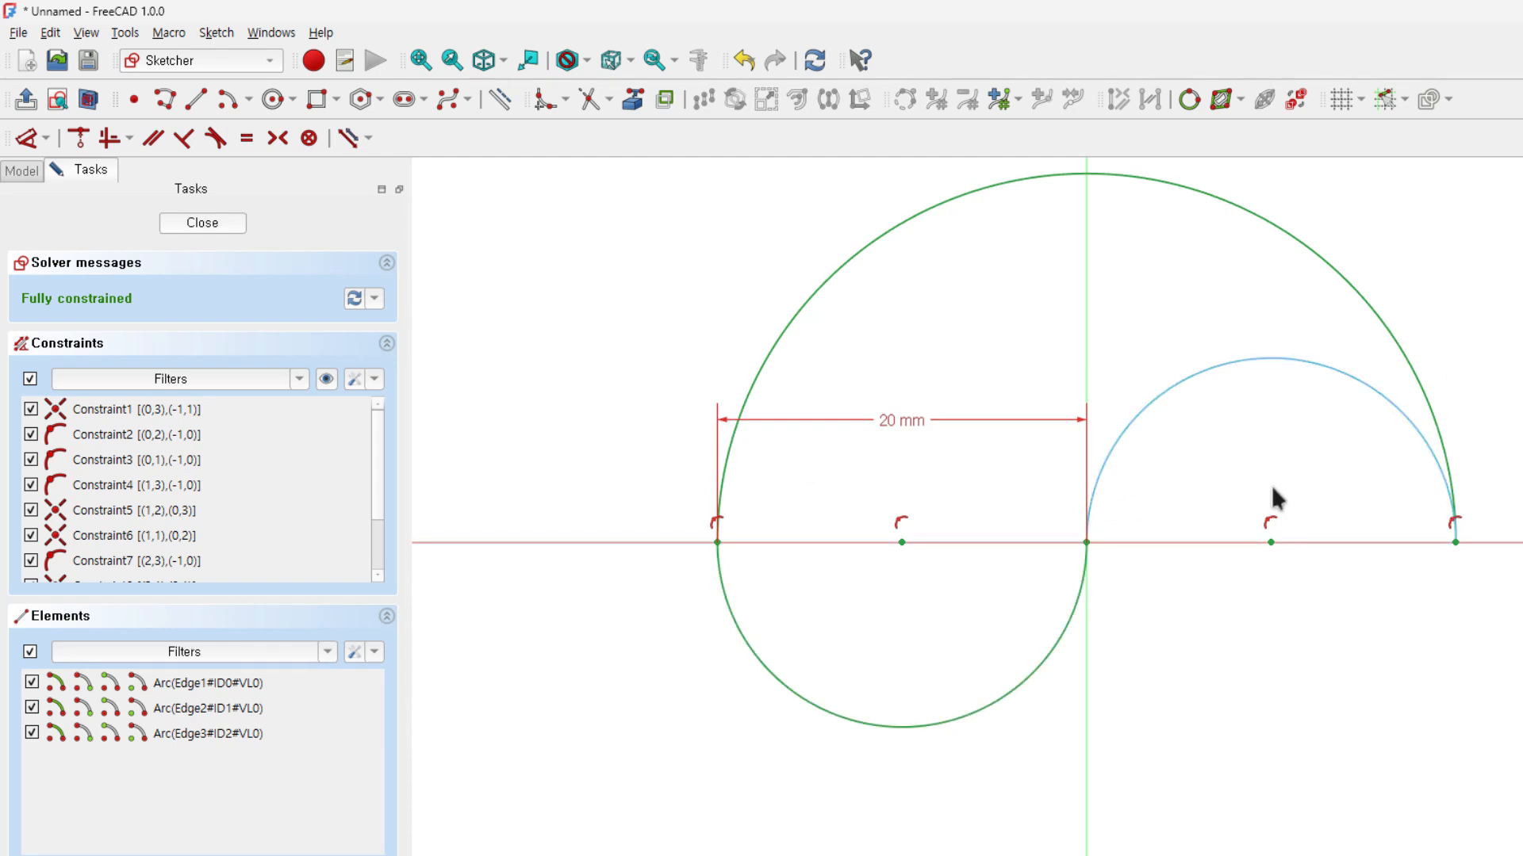
{"action": "left_click", "coordinate": [1086, 543]}
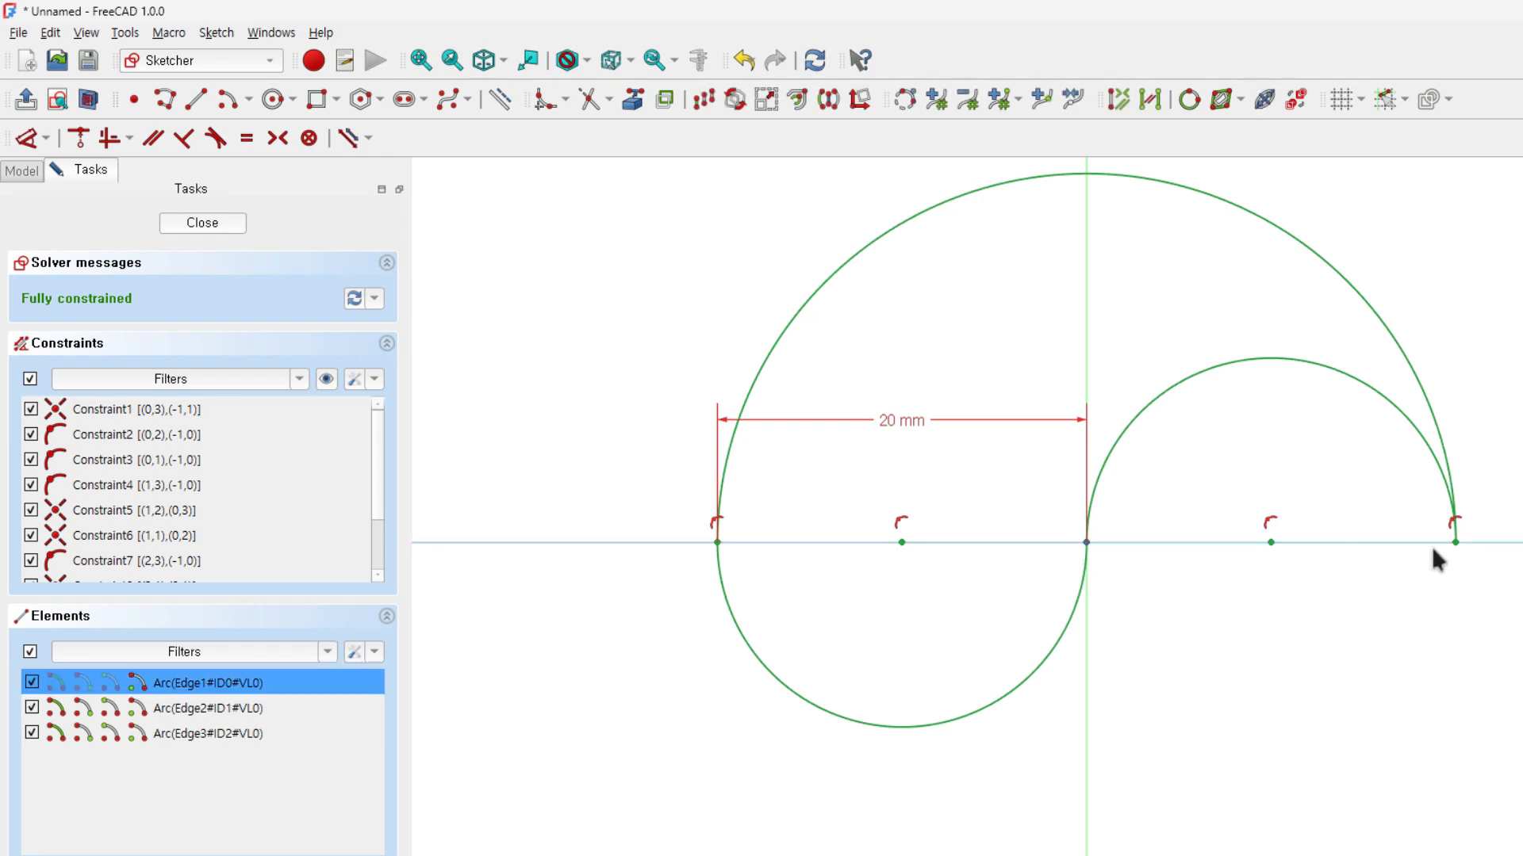
{"action": "left_click", "coordinate": [1455, 543]}
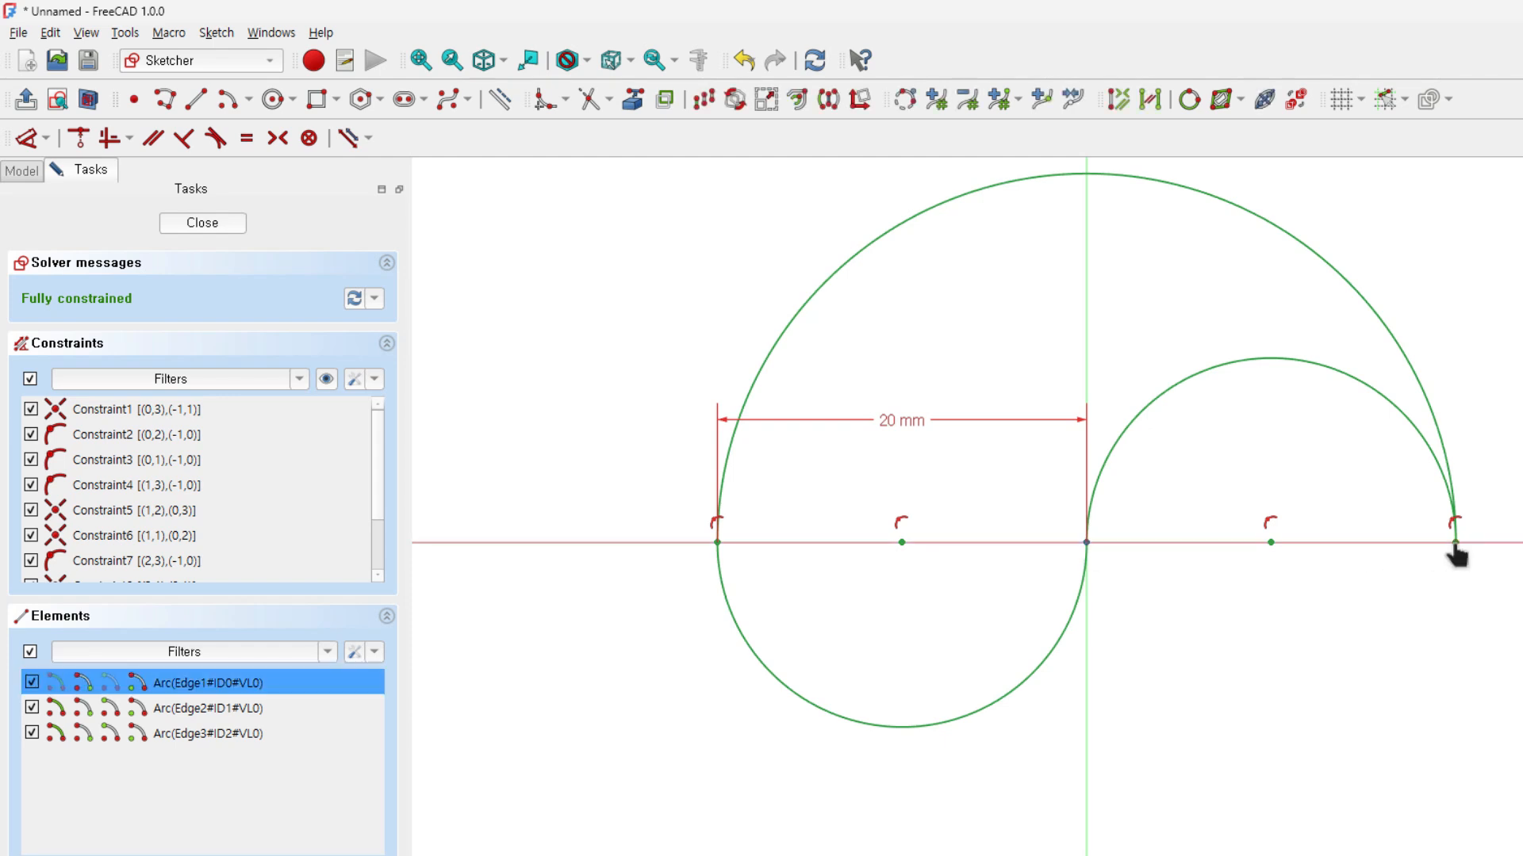
{"action": "left_click", "coordinate": [45, 138]}
{"action": "left_click", "coordinate": [51, 194]}
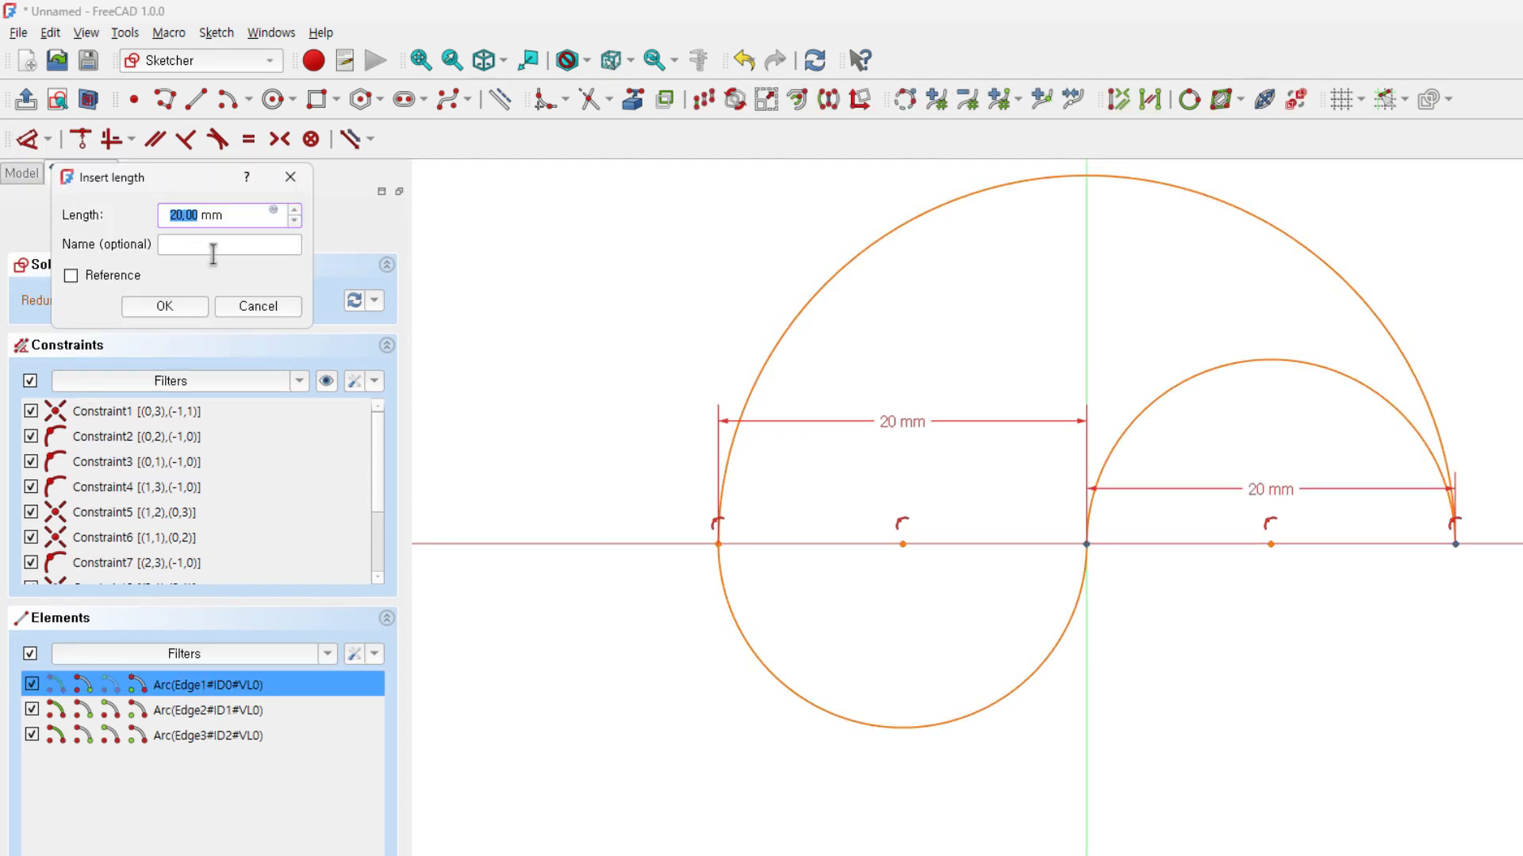
{"action": "left_click", "coordinate": [251, 305]}
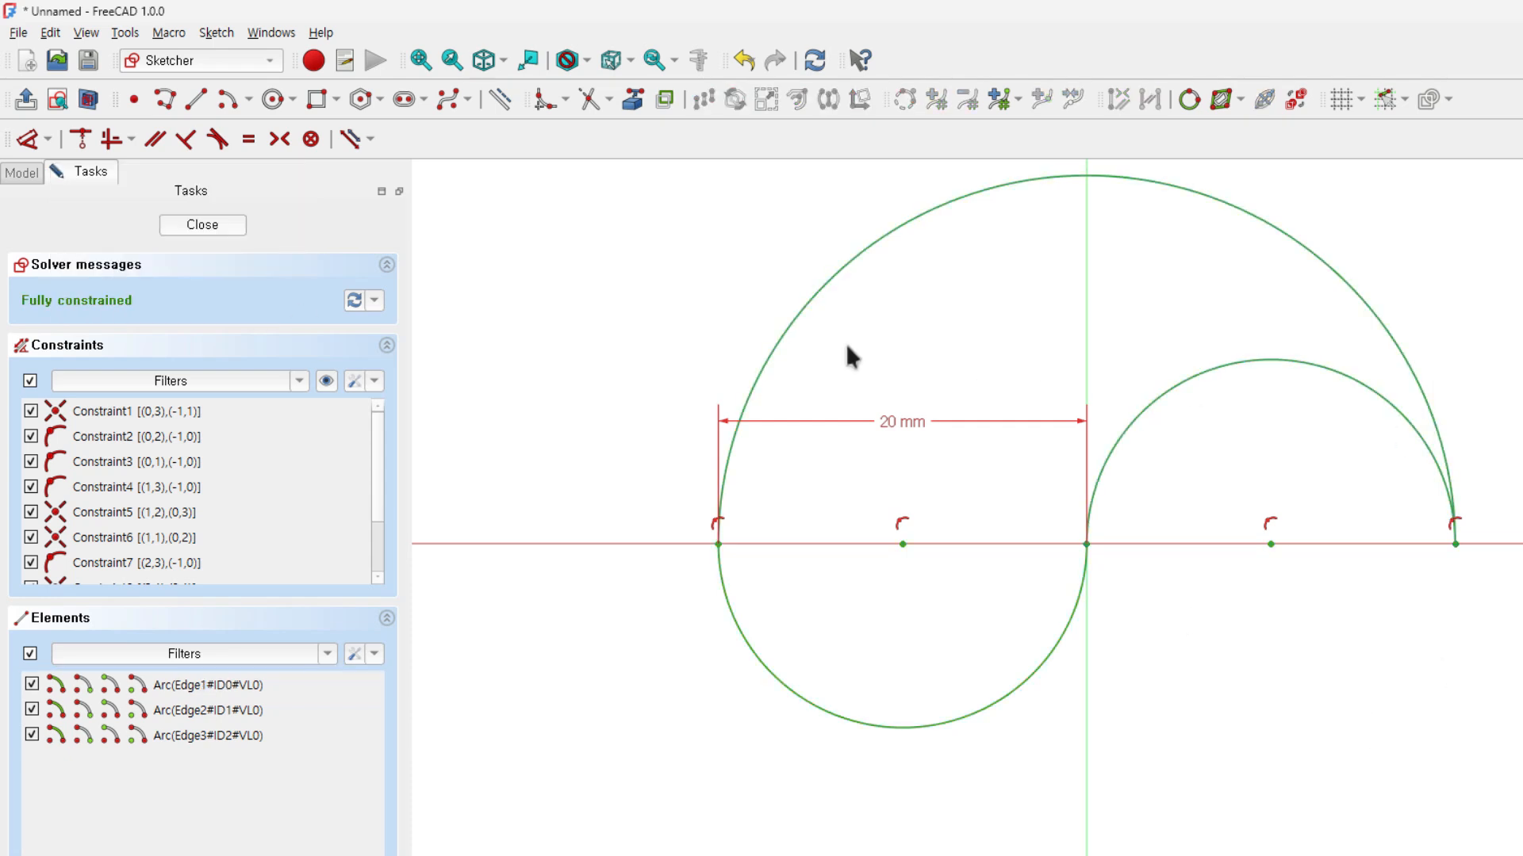
- Finish the sketch and pad its closed profile 50 mm along the sketch normal
{"action": "left_click", "coordinate": [177, 229]}
{"action": "mouse_move", "coordinate": [893, 470]}
{"action": "middle_mouse_down"}
{"action": "mouse_move", "coordinate": [870, 619]}
{"action": "mouse_move", "coordinate": [862, 581]}
{"action": "middle_mouse_up"}
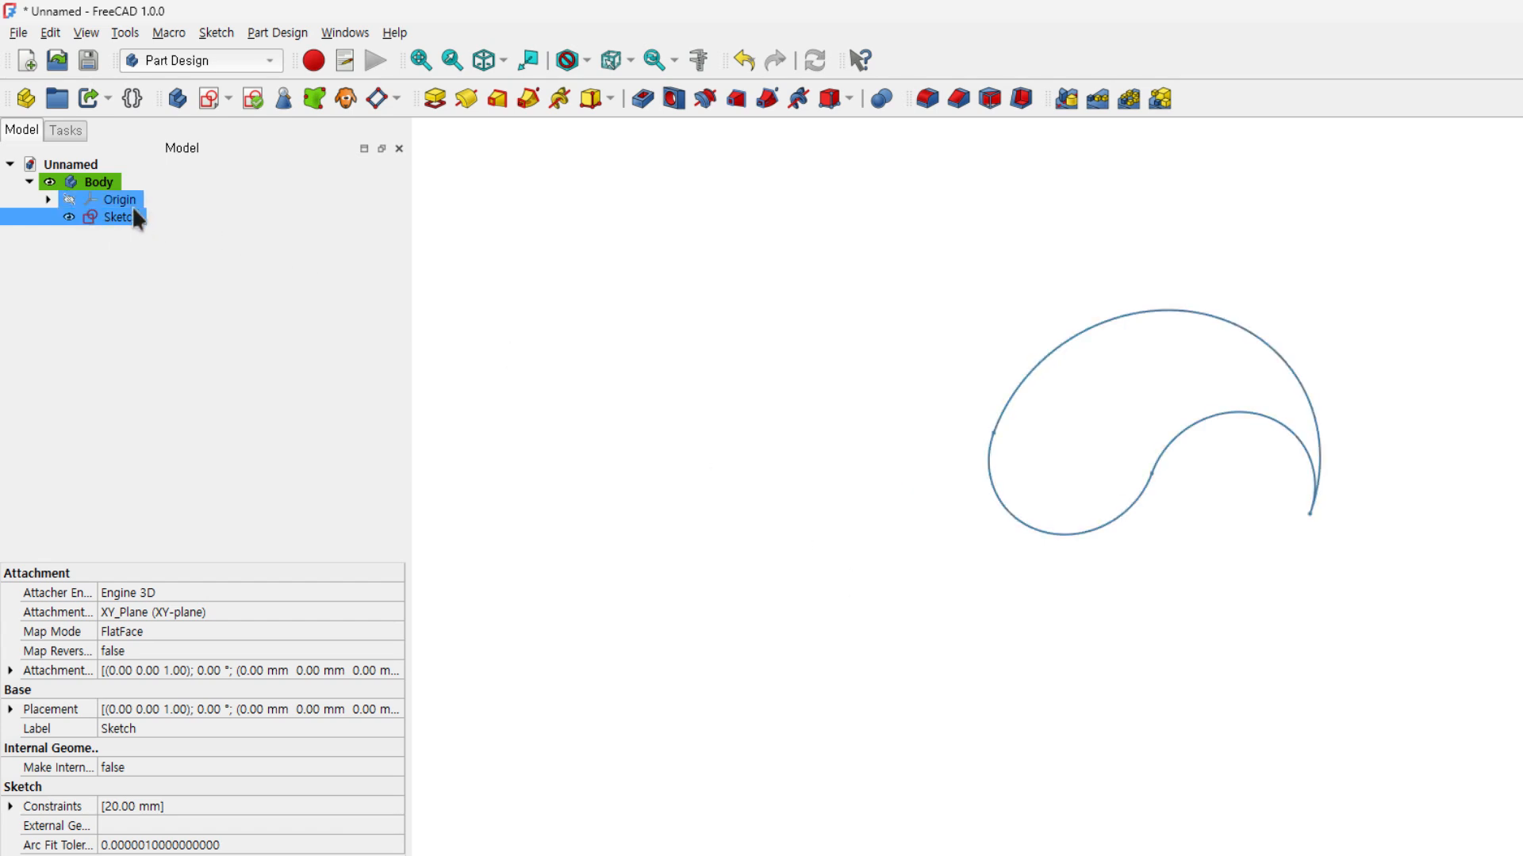
{"action": "left_click", "coordinate": [65, 129]}
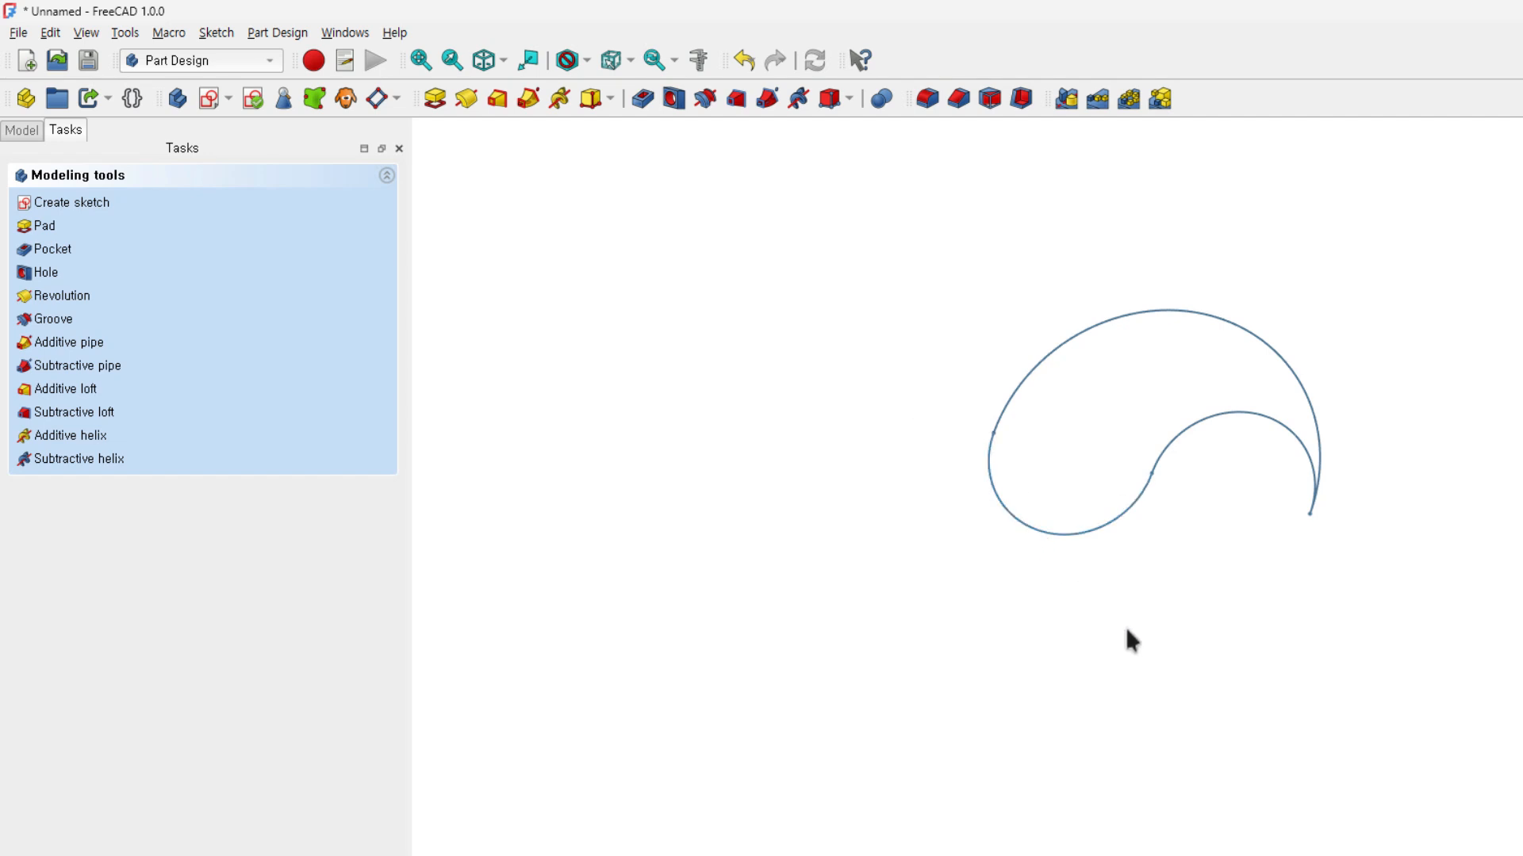
{"action": "left_click", "coordinate": [43, 227]}
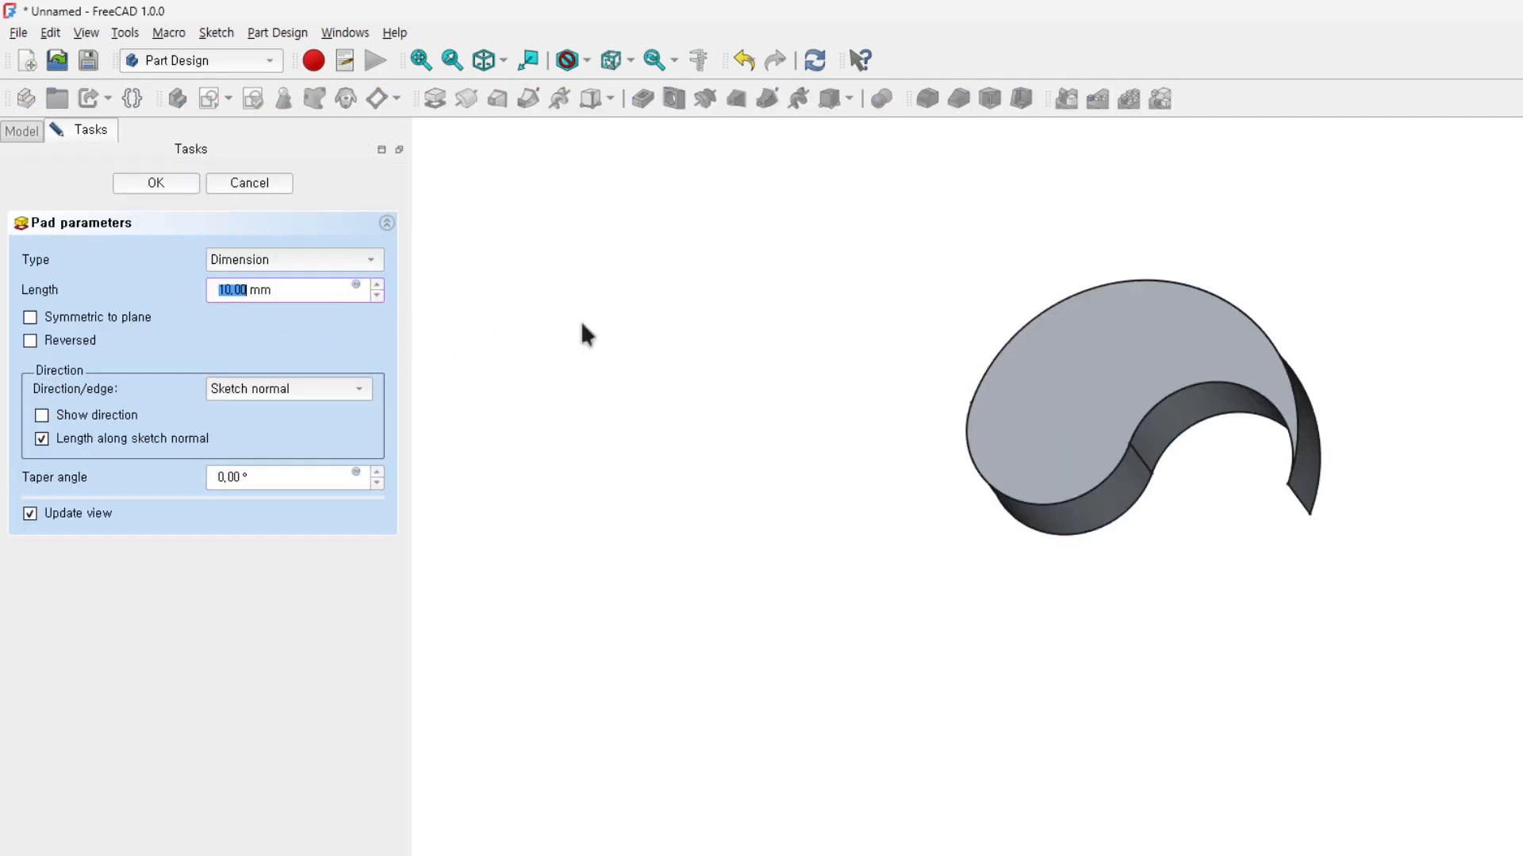
{"action": "left_click", "coordinate": [260, 328]}
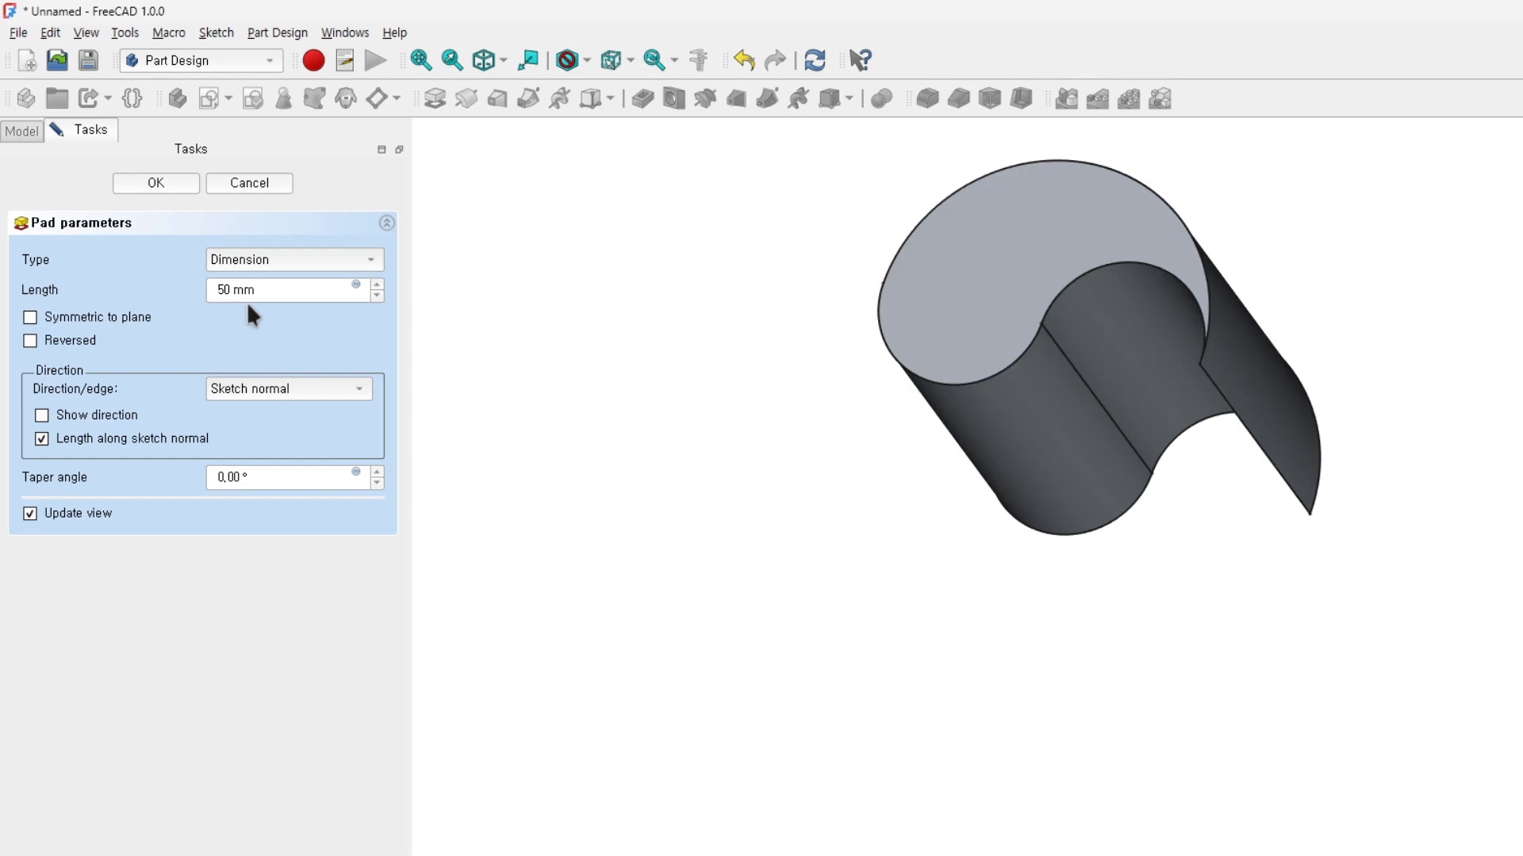
- Set the pad's length to 10 mm and accept the feature
{"action": "left_click_drag", "start_coordinate": [232, 290], "coordinate": [198, 287]}
{"action": "type", "text": "10"}
{"action": "left_click", "coordinate": [541, 406]}
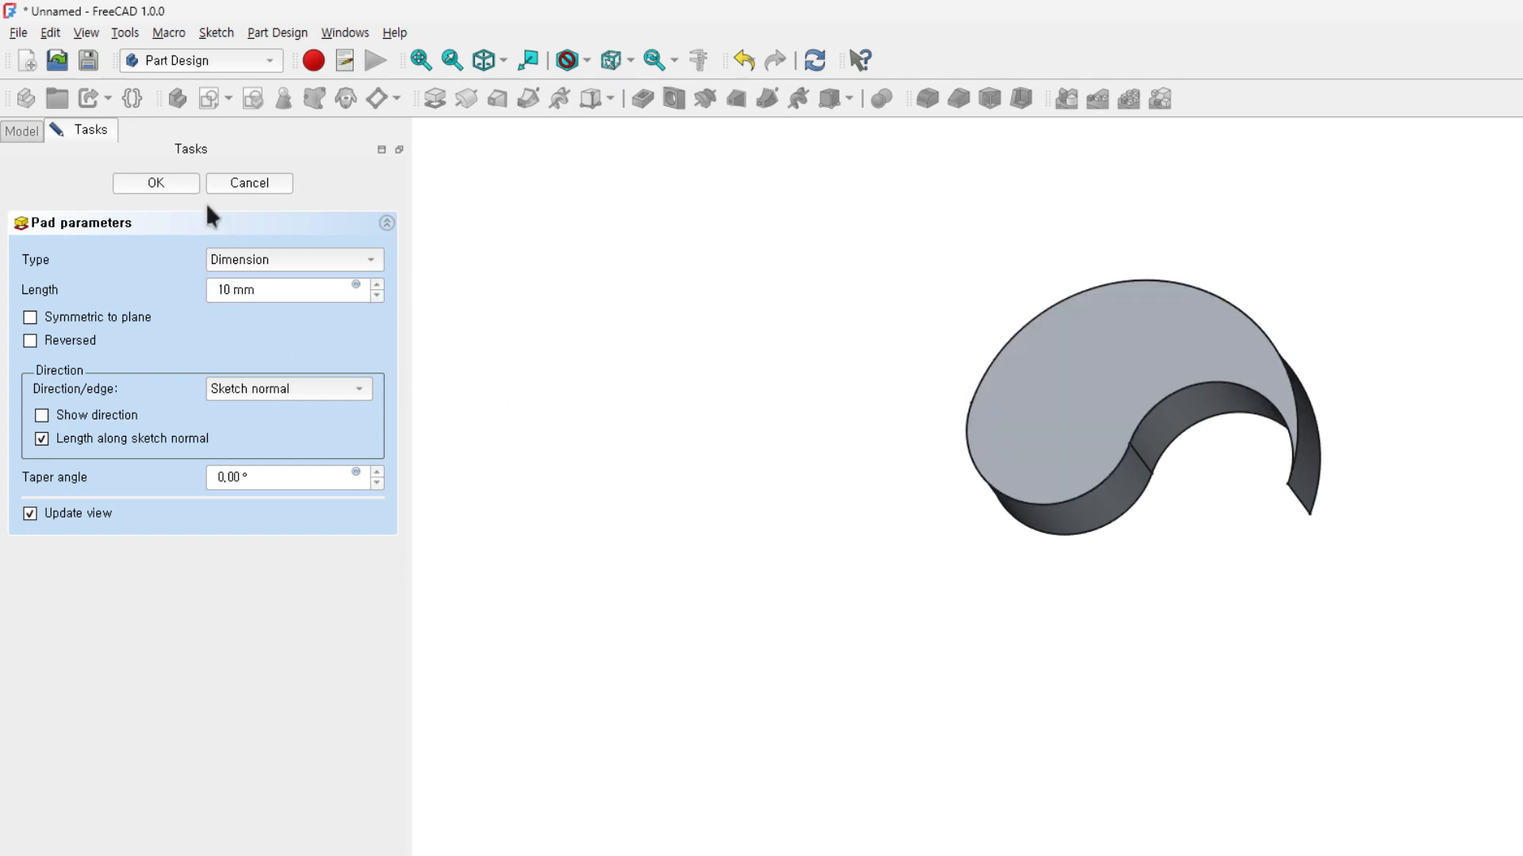
{"action": "left_click", "coordinate": [156, 183]}
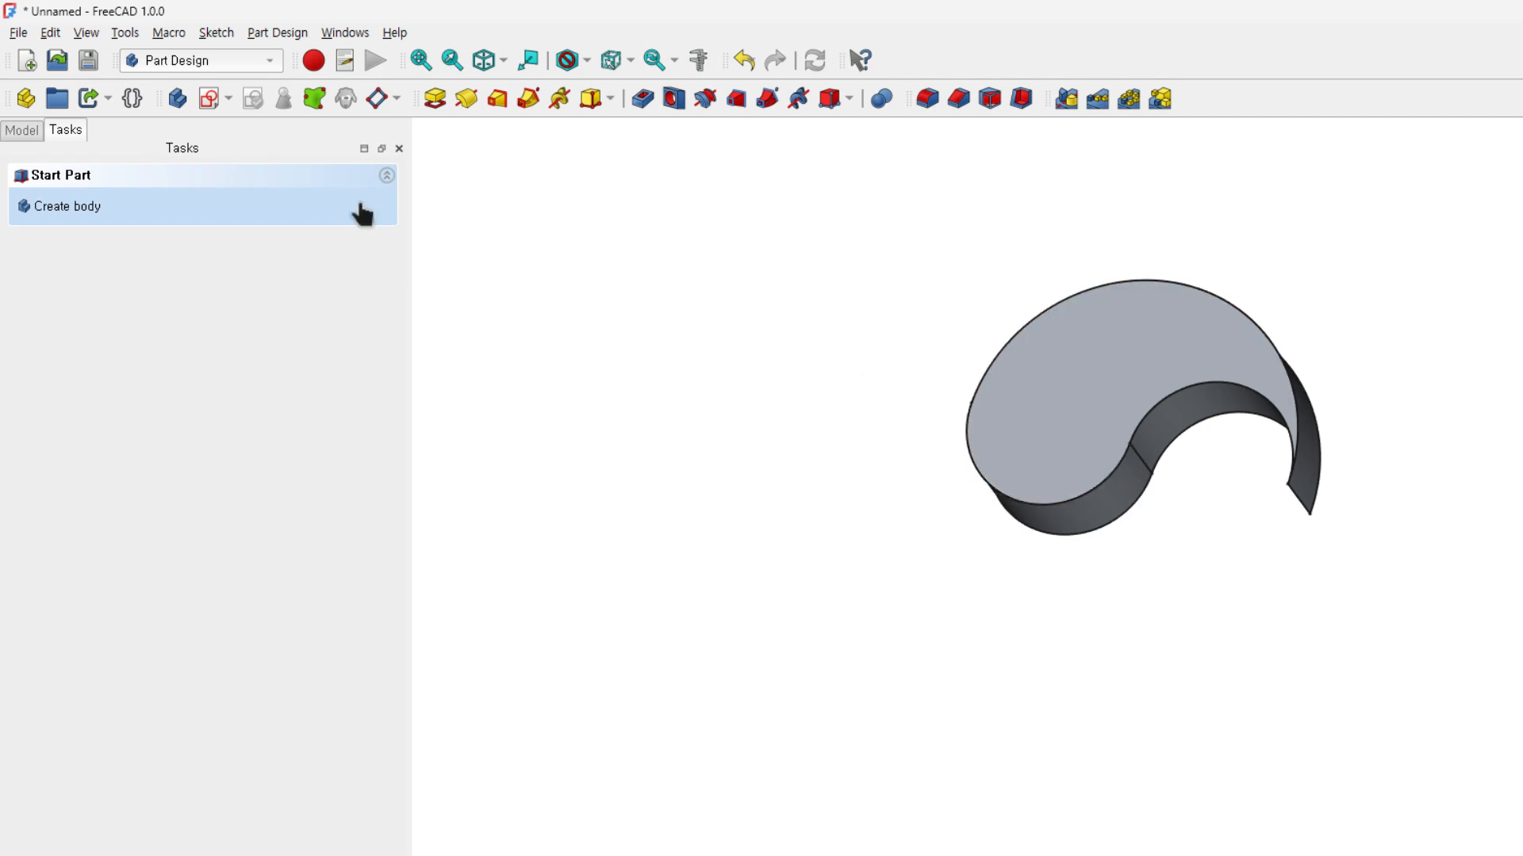
- Duplicate the padded body within the same document, including all of its dependent objects
{"action": "left_click", "coordinate": [27, 135]}
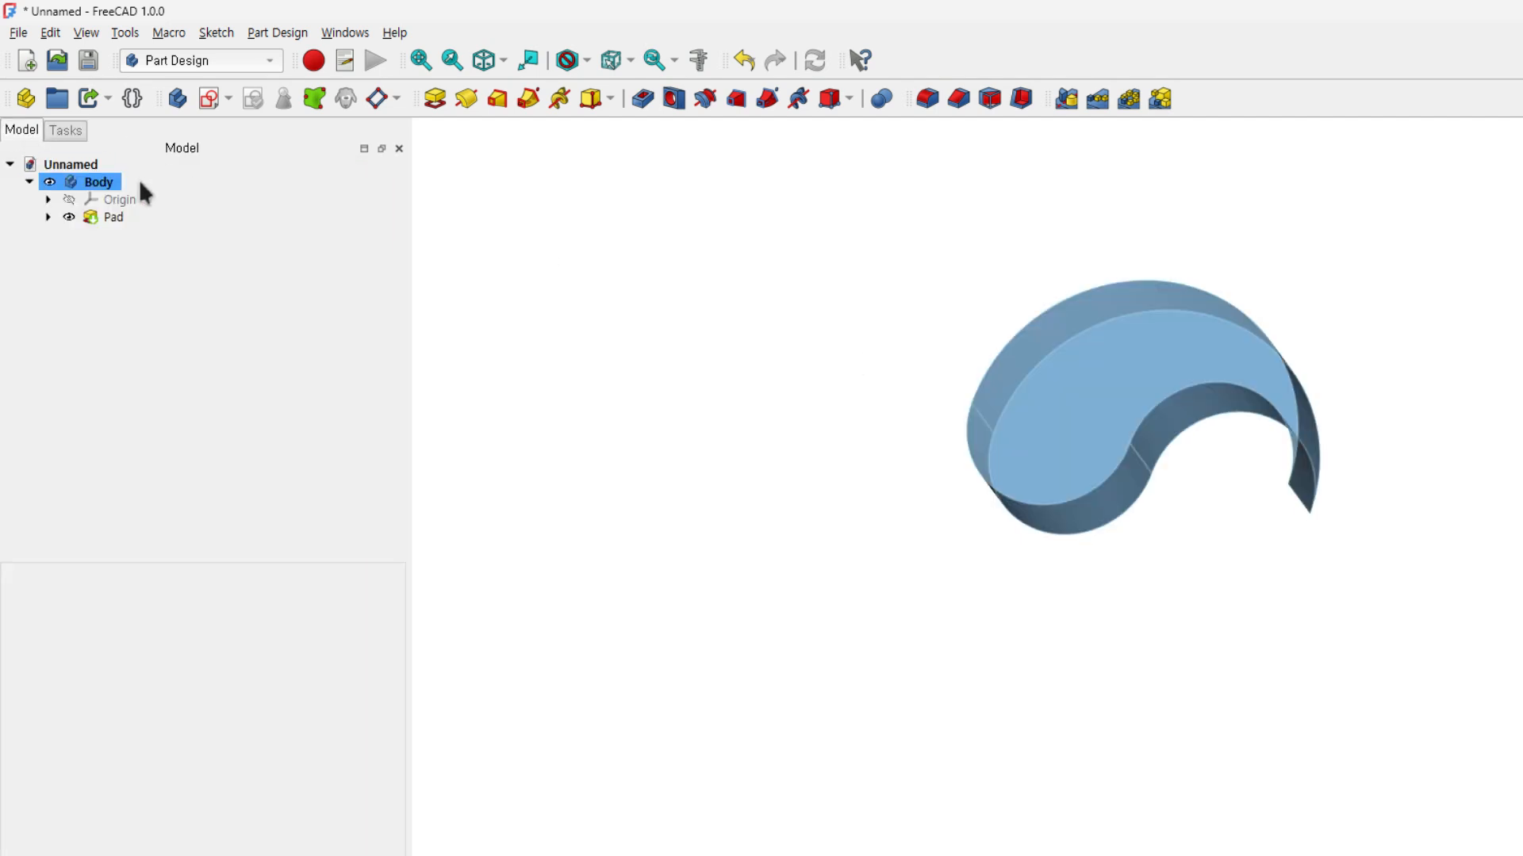
{"action": "left_click", "coordinate": [94, 188]}
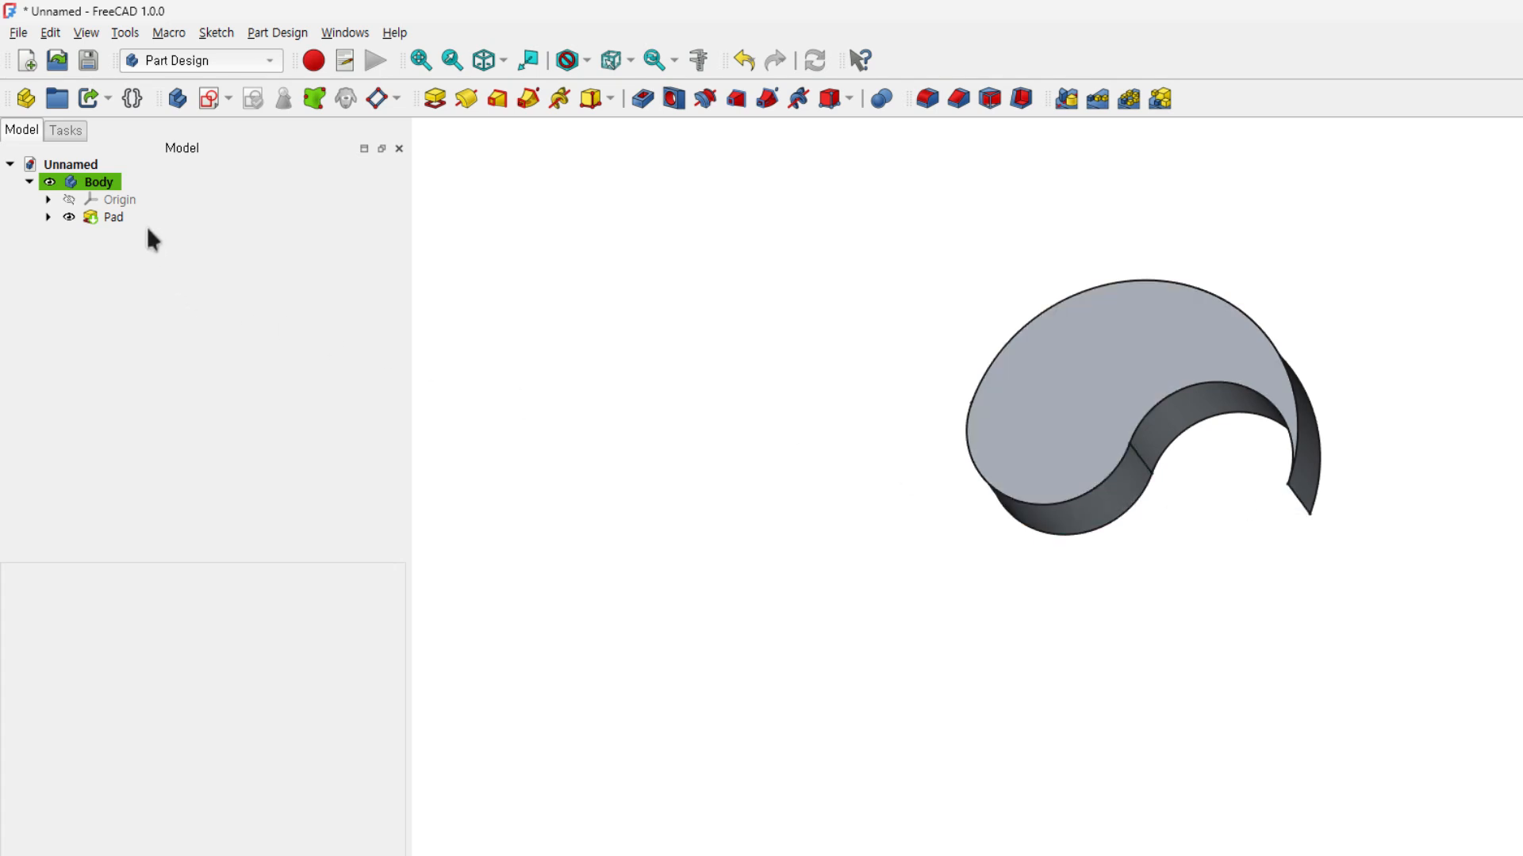
{"action": "left_click", "coordinate": [125, 218]}
{"action": "right_click", "coordinate": [106, 186]}
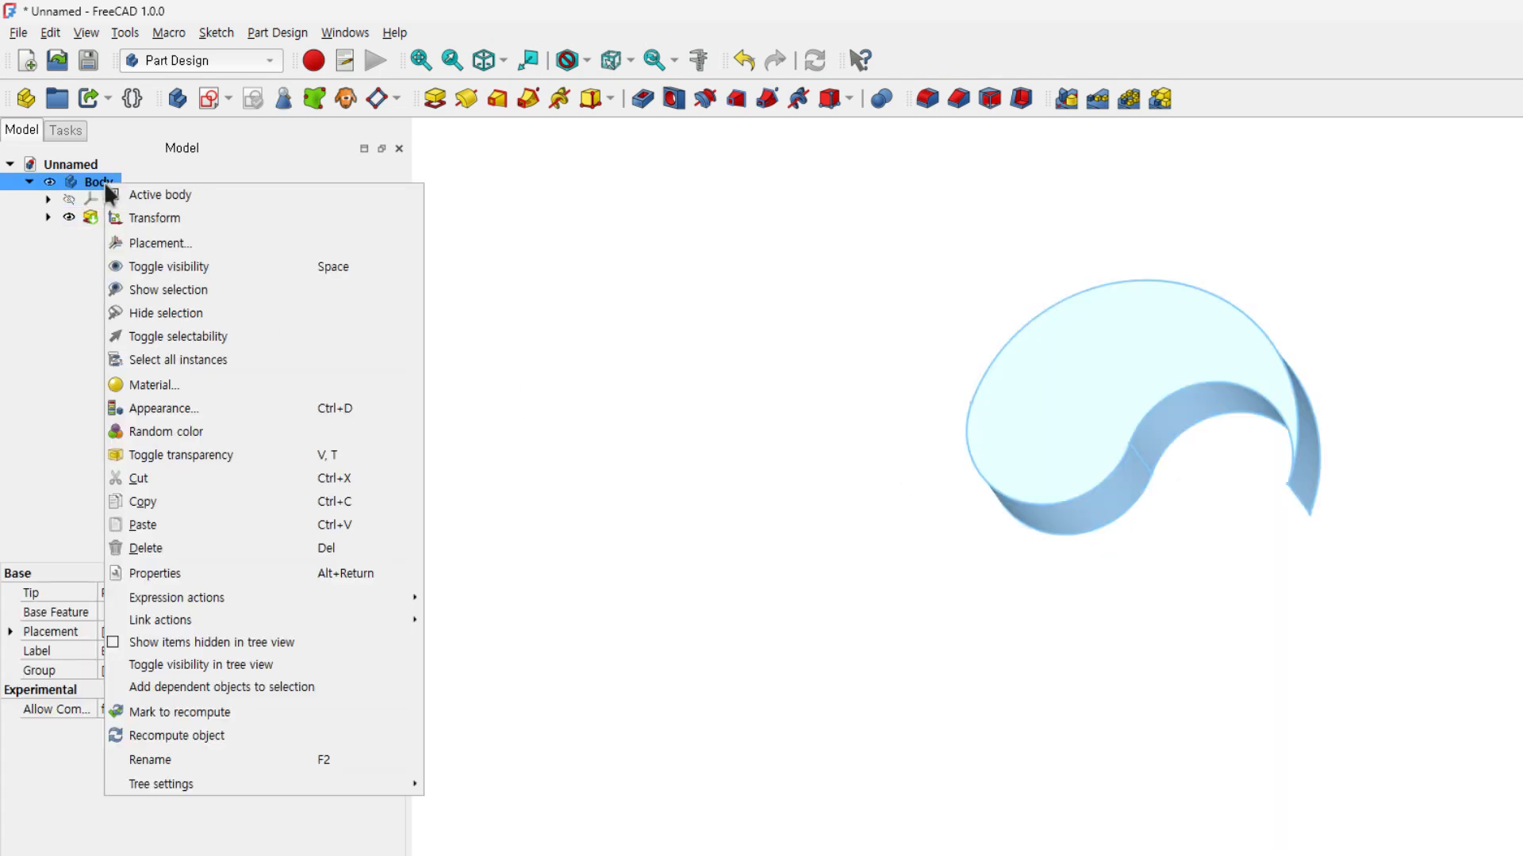
{"action": "left_click", "coordinate": [183, 500]}
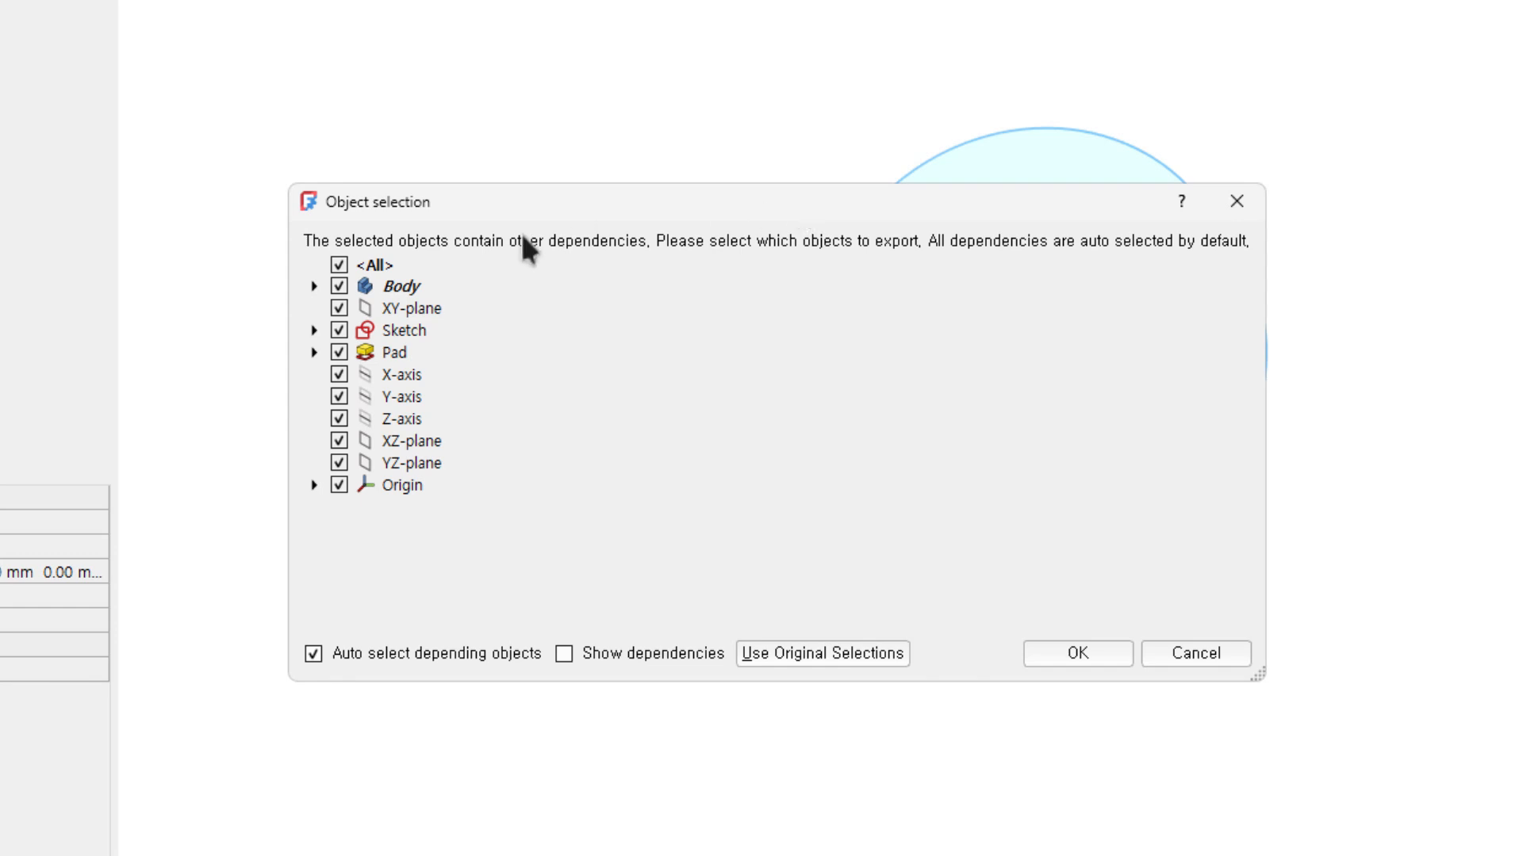
{"action": "left_click", "coordinate": [1100, 654]}
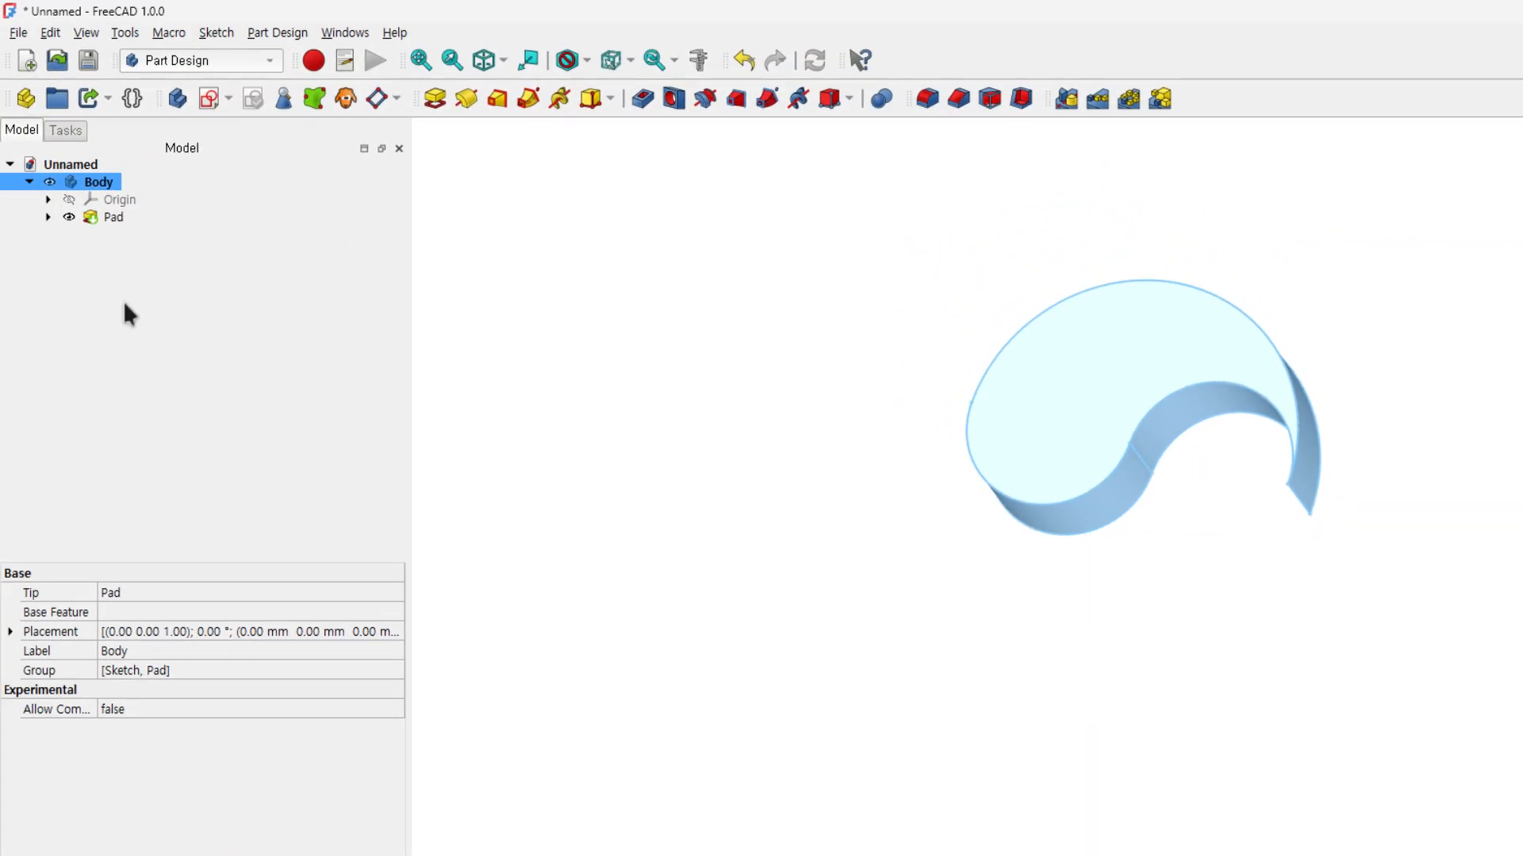
{"action": "left_click", "coordinate": [77, 295]}
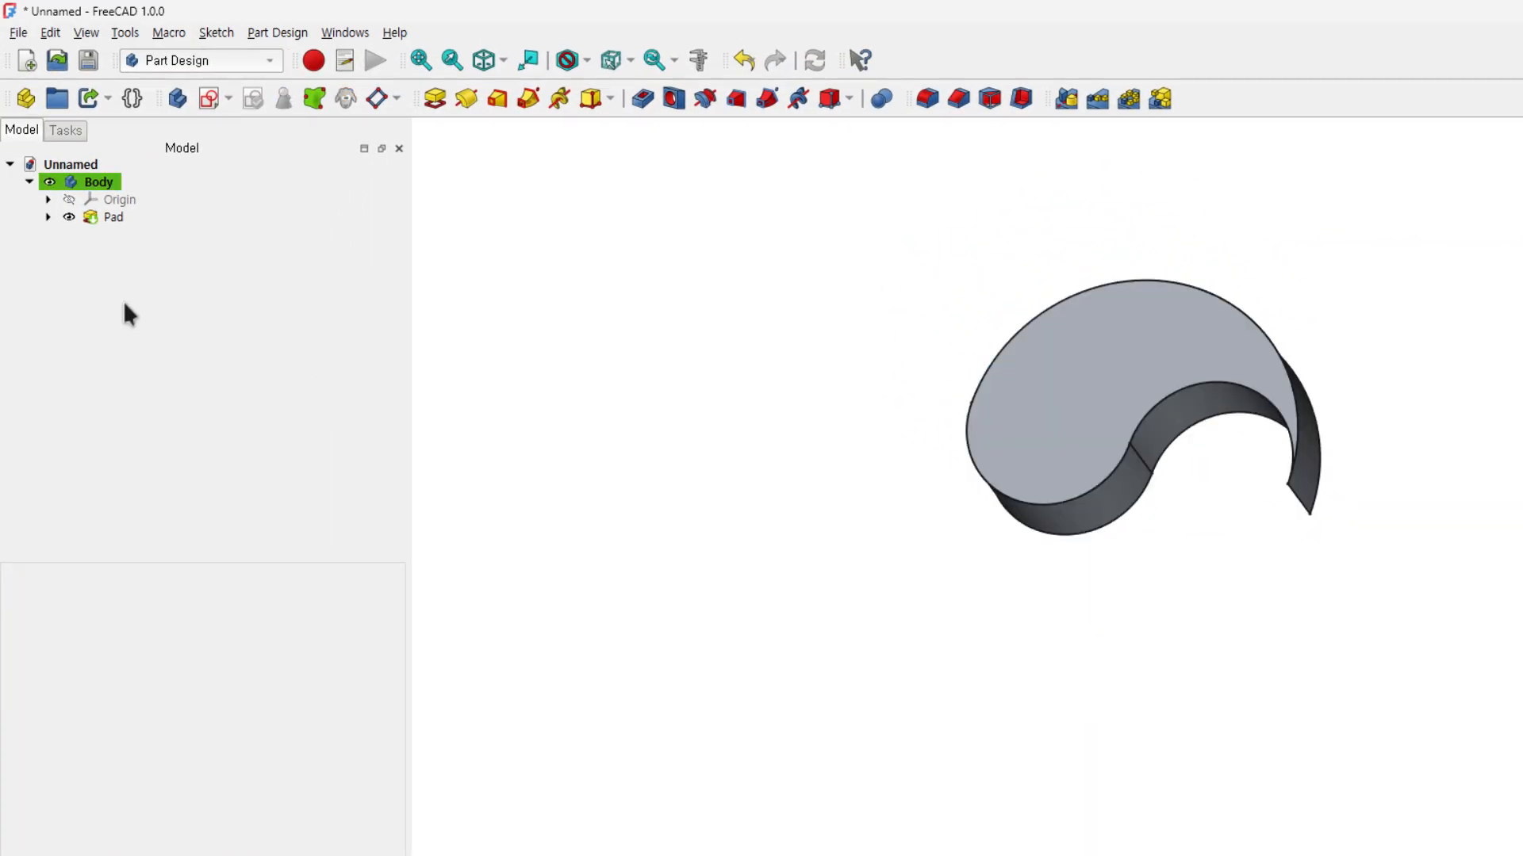
{"action": "key", "text": "ctrl+v"}
- Rotate the duplicated body about the Z axis by setting its placement angle to 180°
{"action": "left_click", "coordinate": [119, 234]}
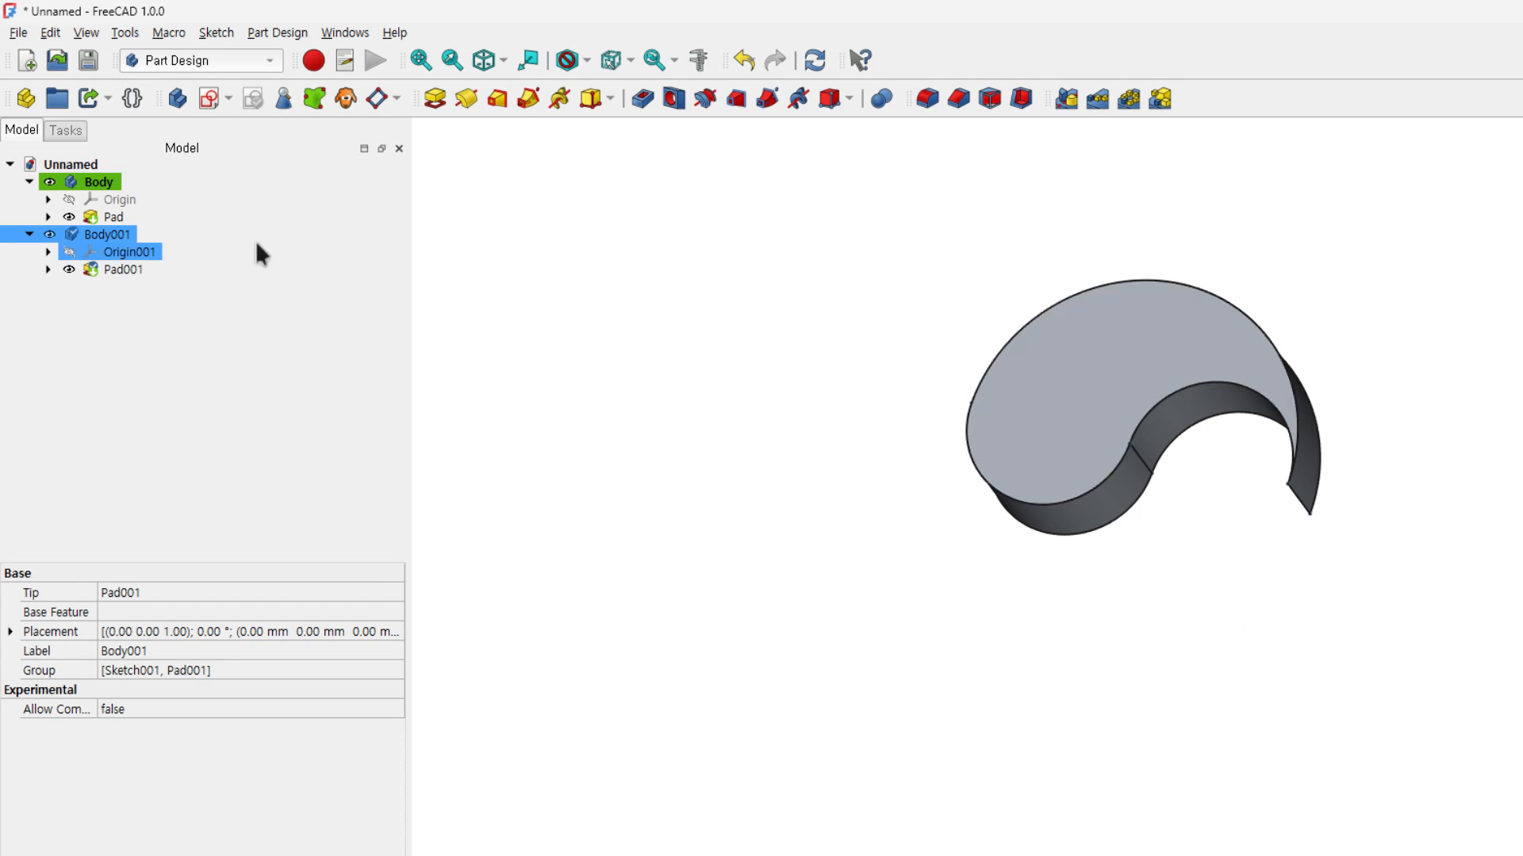
{"action": "left_click", "coordinate": [77, 185], "text": "ctrl"}
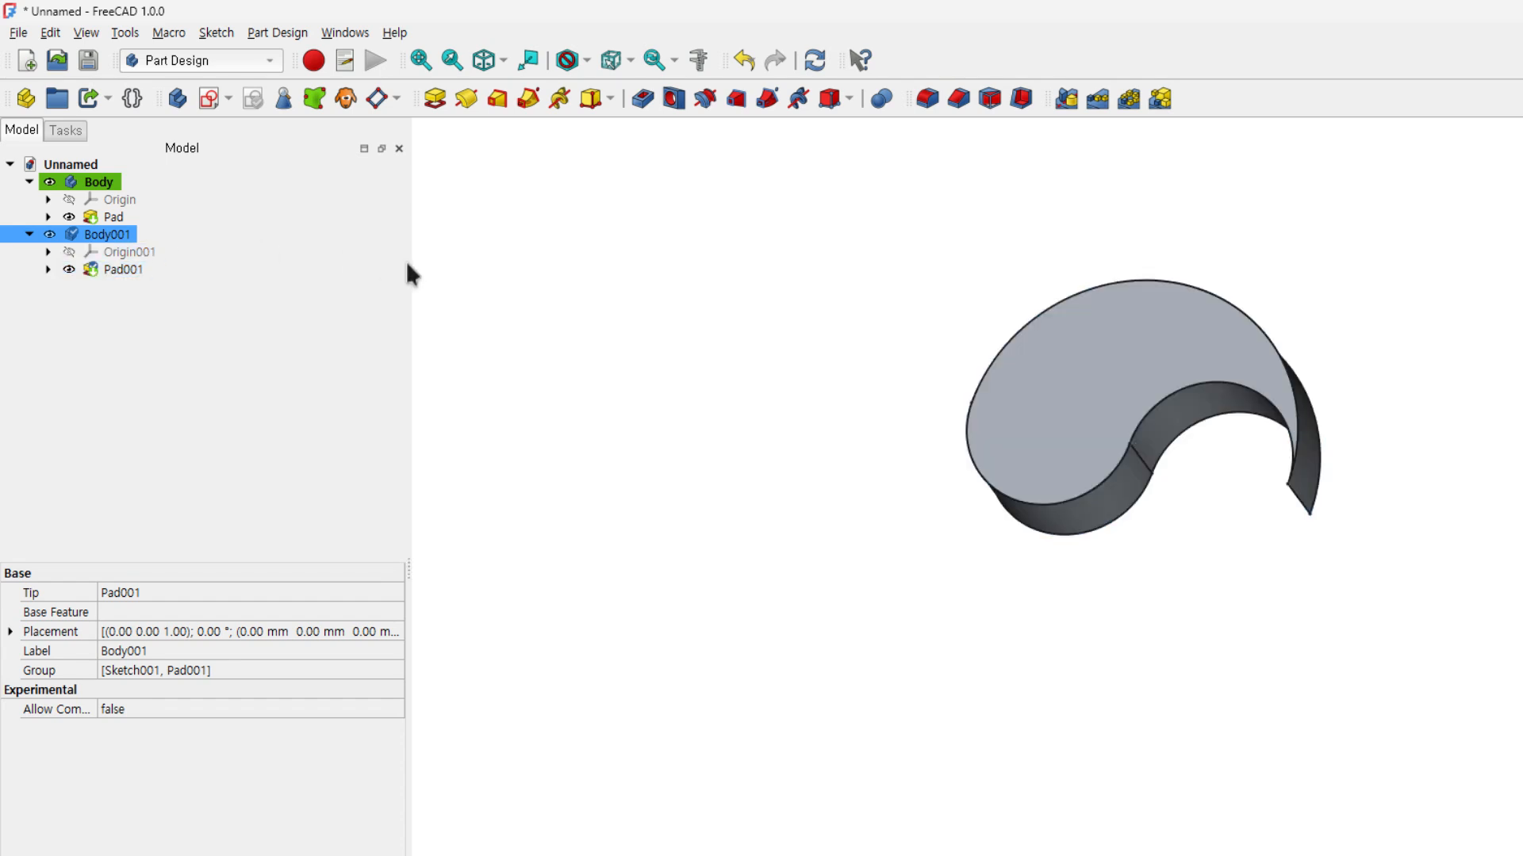
{"action": "left_click", "coordinate": [100, 182], "text": "ctrl"}
{"action": "left_click", "coordinate": [98, 232]}
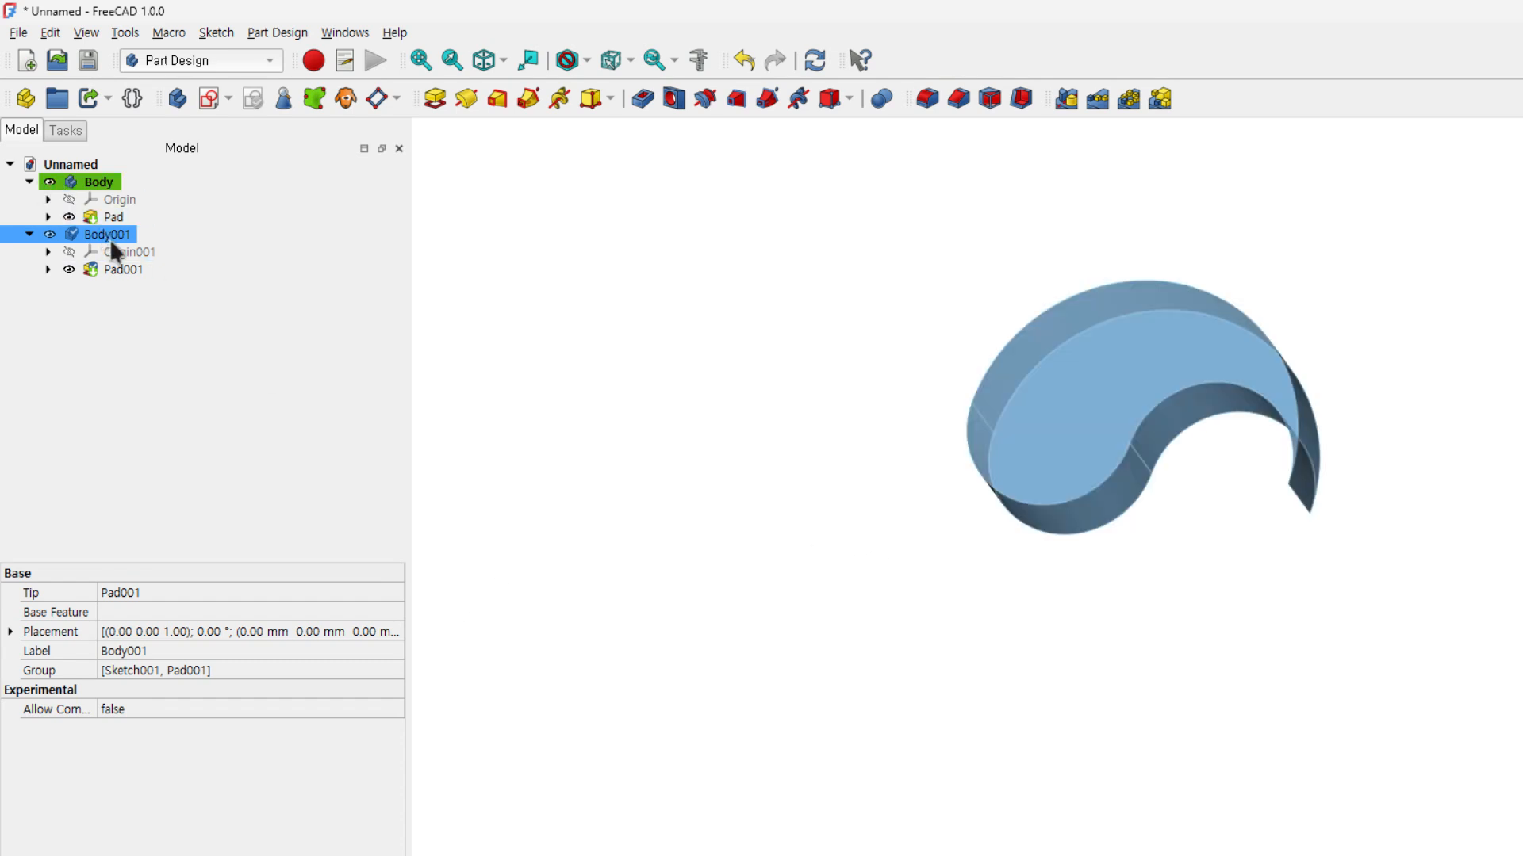
{"action": "left_click", "coordinate": [20, 408]}
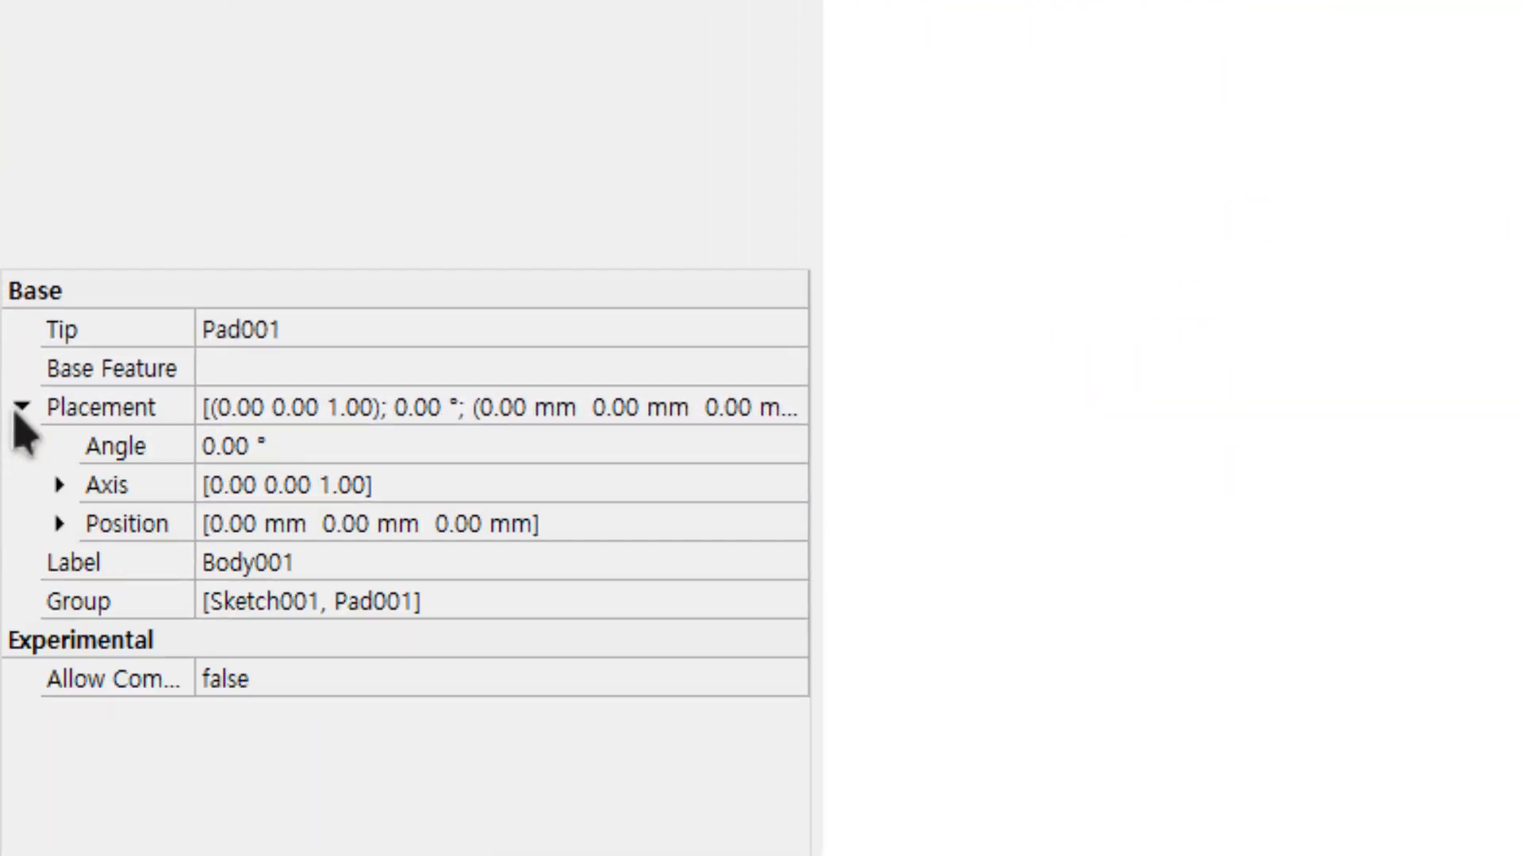
{"action": "left_click", "coordinate": [58, 486]}
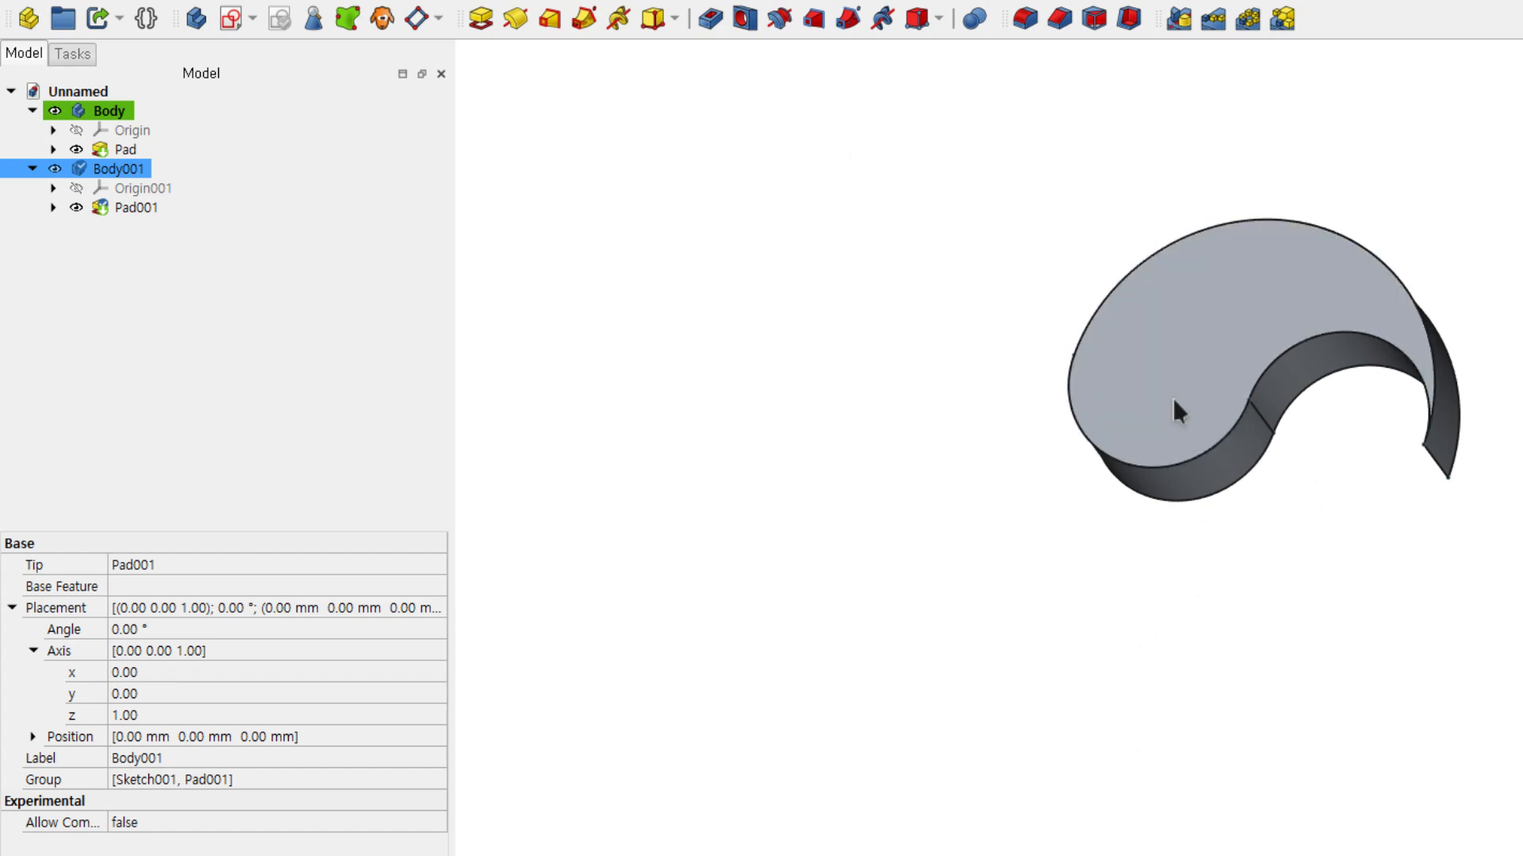
{"action": "left_click", "coordinate": [120, 627]}
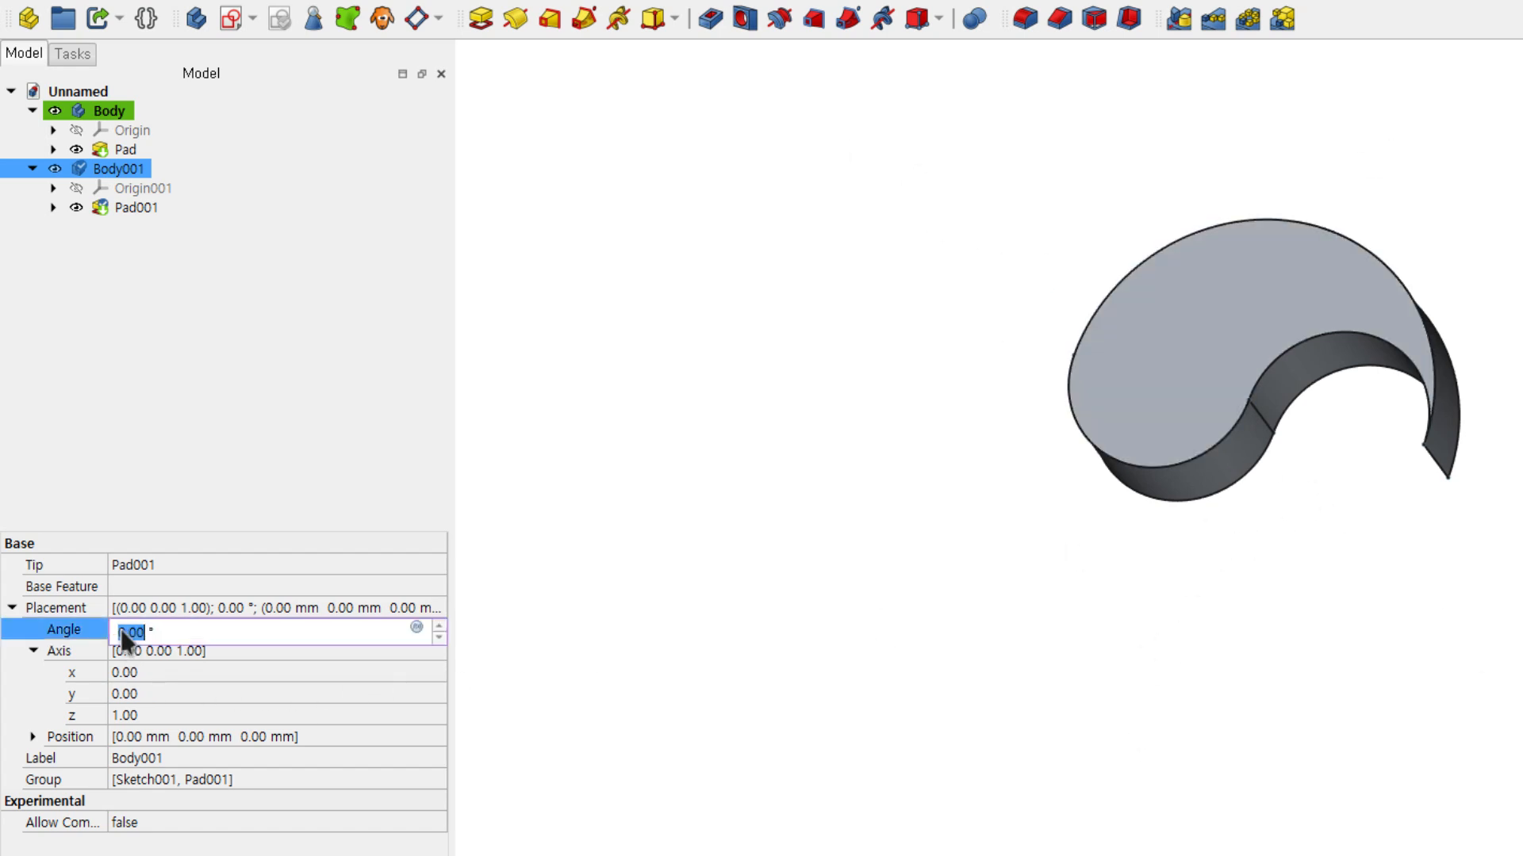
{"action": "type", "text": "180"}
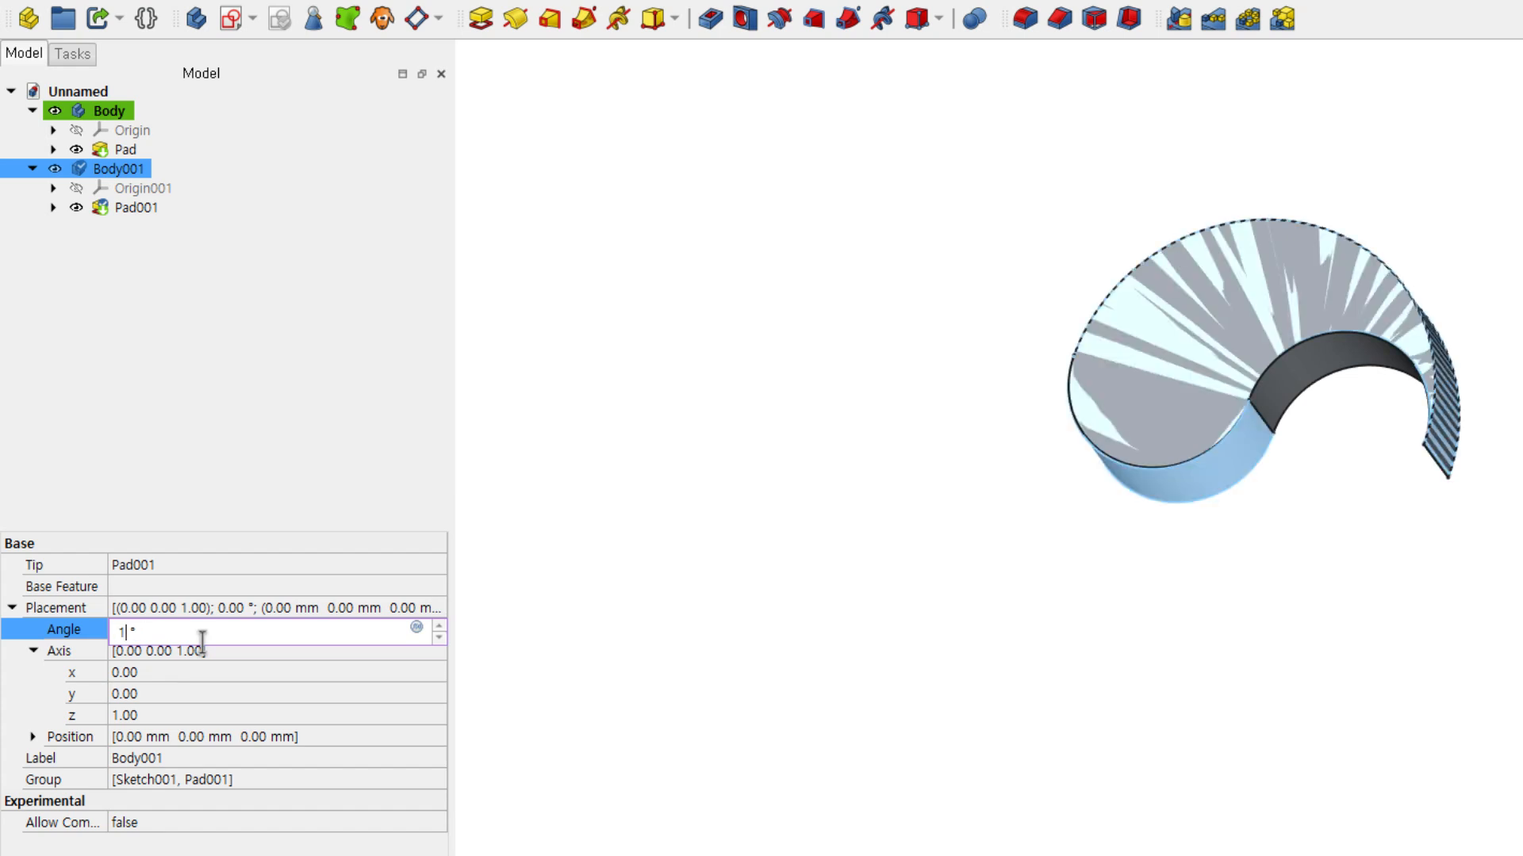
{"action": "key", "text": "Return"}
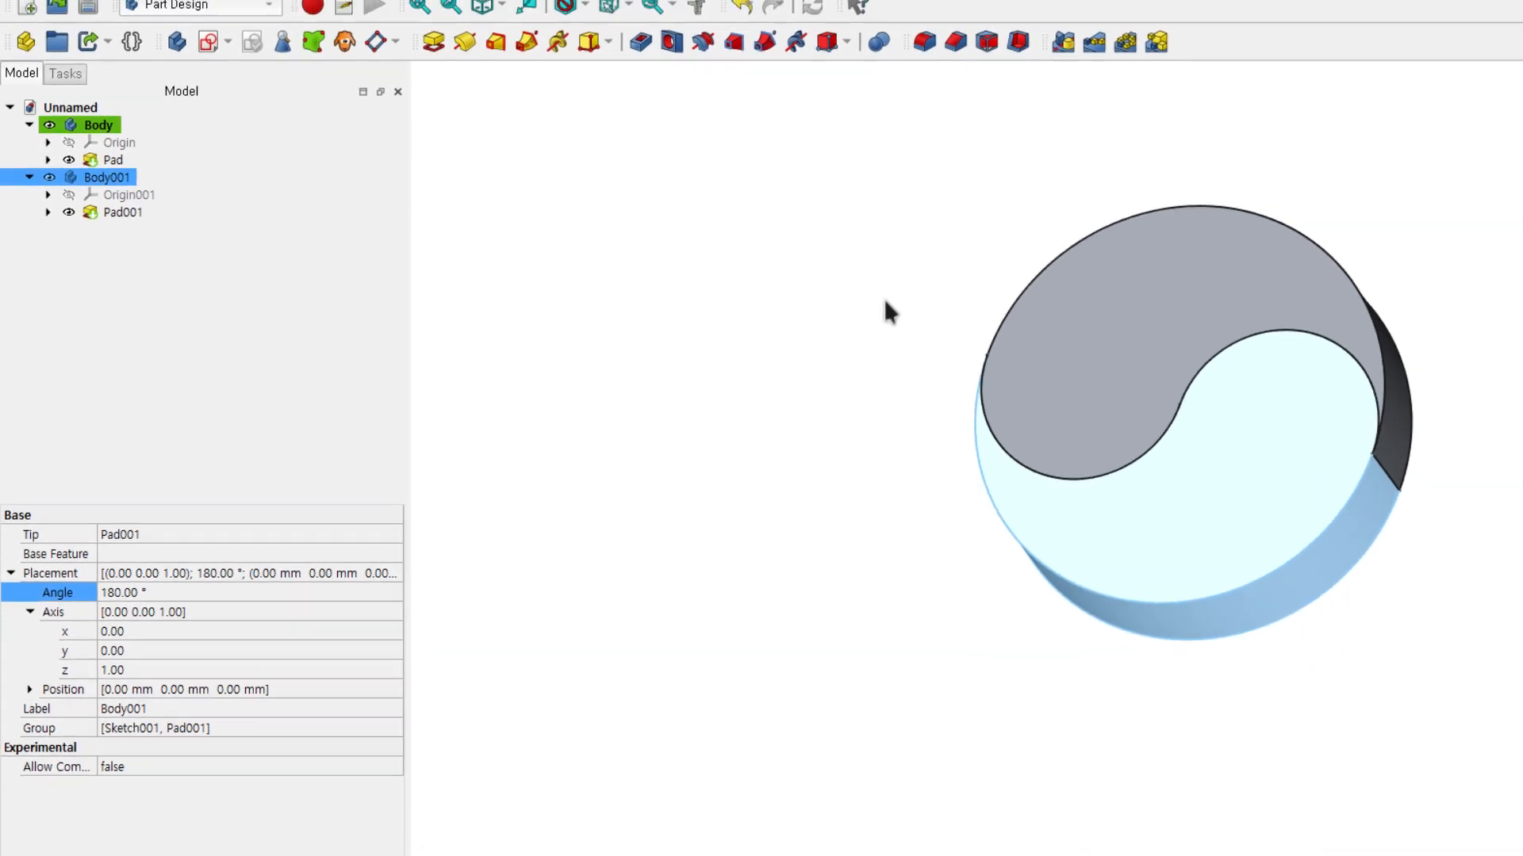
- Set the ambient and diffuse colors of the original body's custom appearance to red (#ff0000)
{"action": "middle_click_drag", "start_coordinate": [999, 389], "coordinate": [806, 501]}
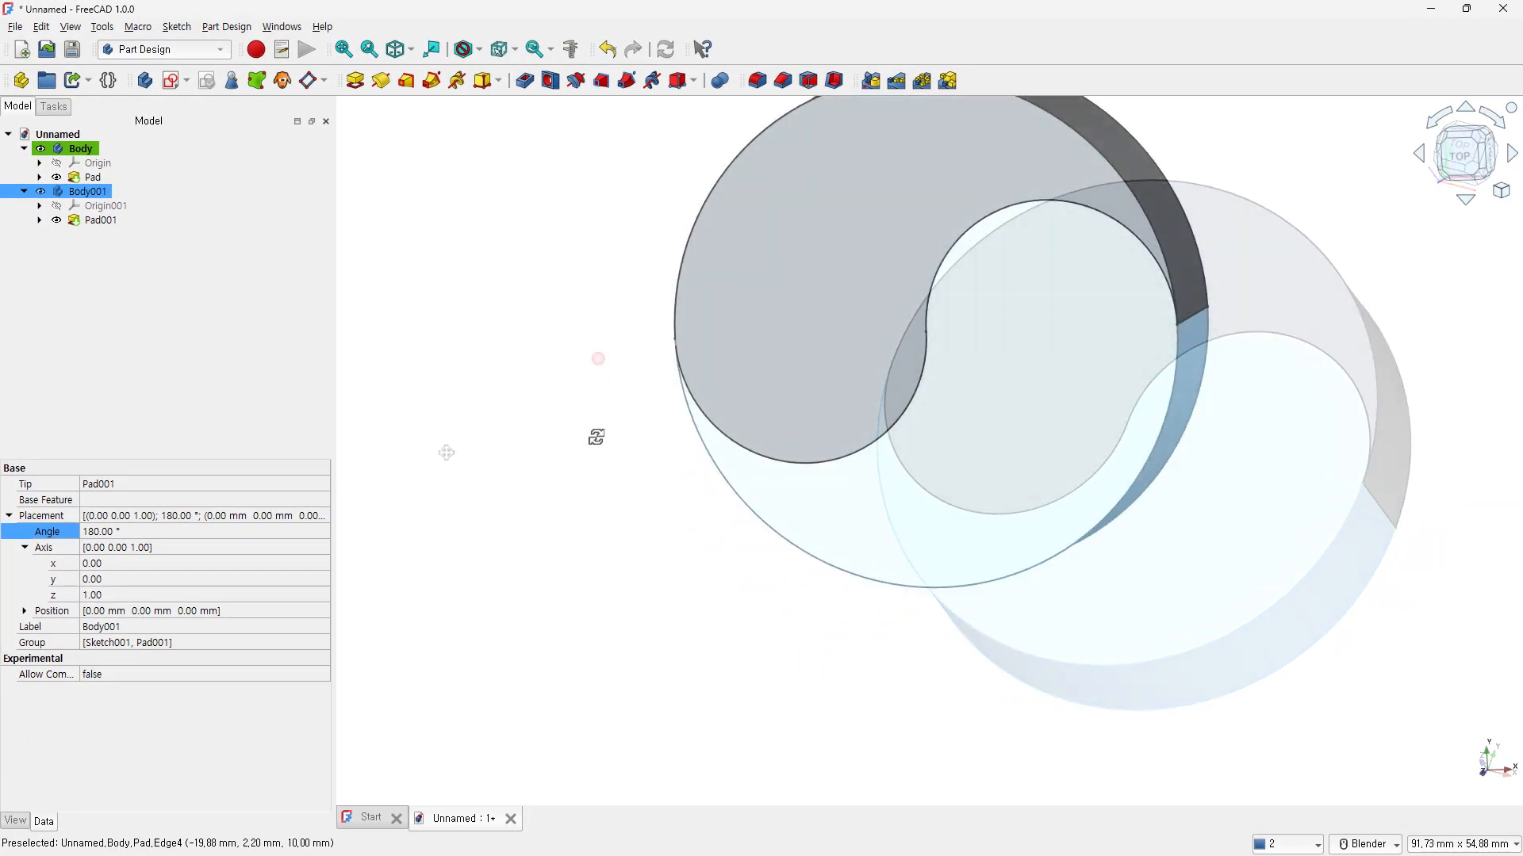
{"action": "middle_click_drag", "start_coordinate": [595, 436], "coordinate": [589, 387]}
{"action": "scroll", "coordinate": [590, 387], "scroll_direction": "up", "scroll_amount": 1}
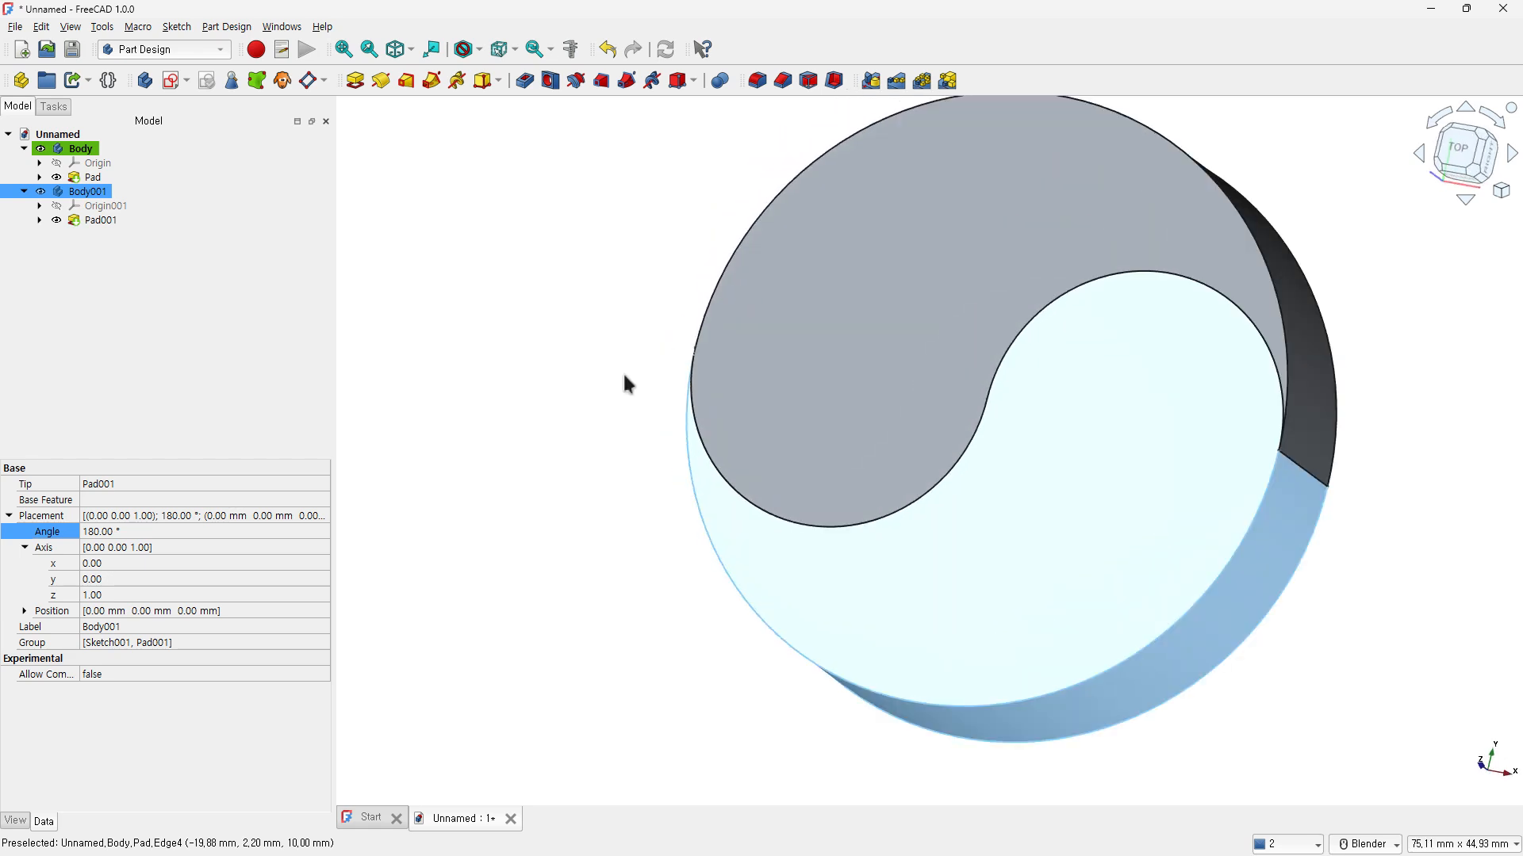
{"action": "scroll", "coordinate": [624, 376], "scroll_direction": "down", "scroll_amount": 1}
{"action": "left_click", "coordinate": [70, 149]}
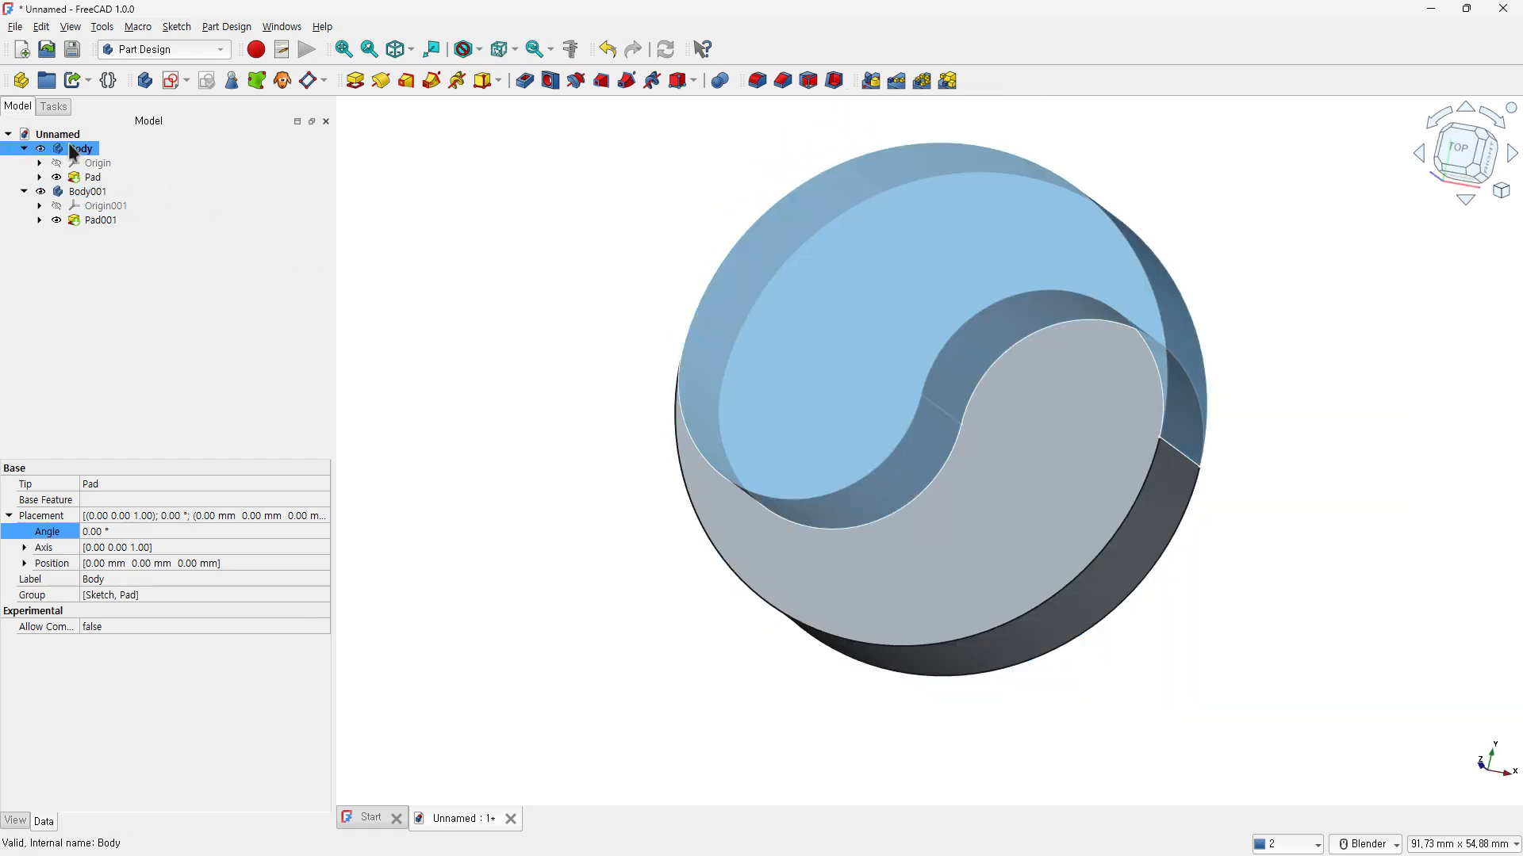
{"action": "right_click", "coordinate": [82, 153]}
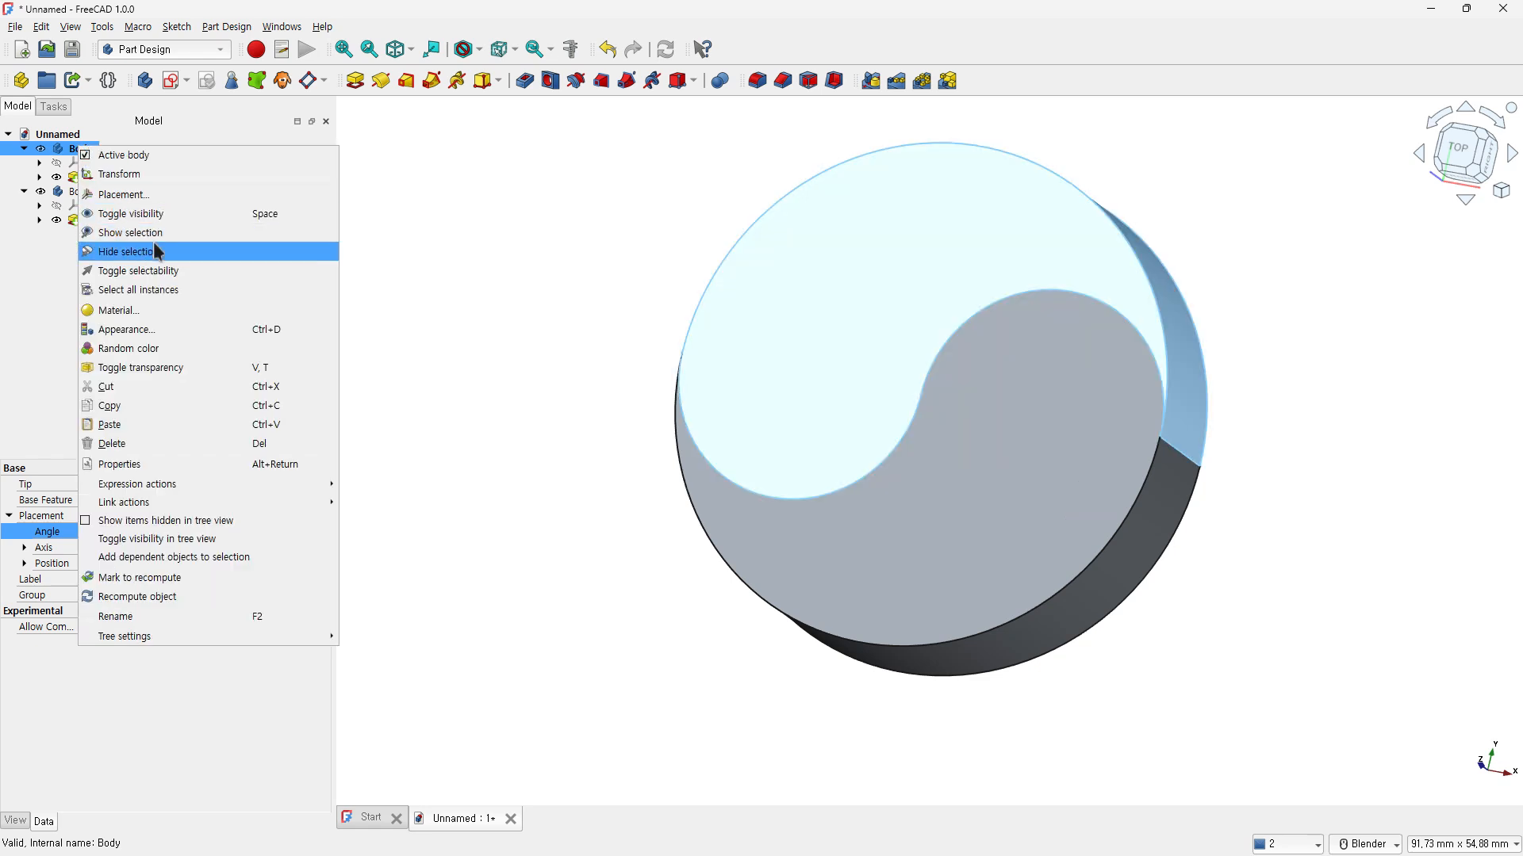
{"action": "left_click", "coordinate": [160, 328]}
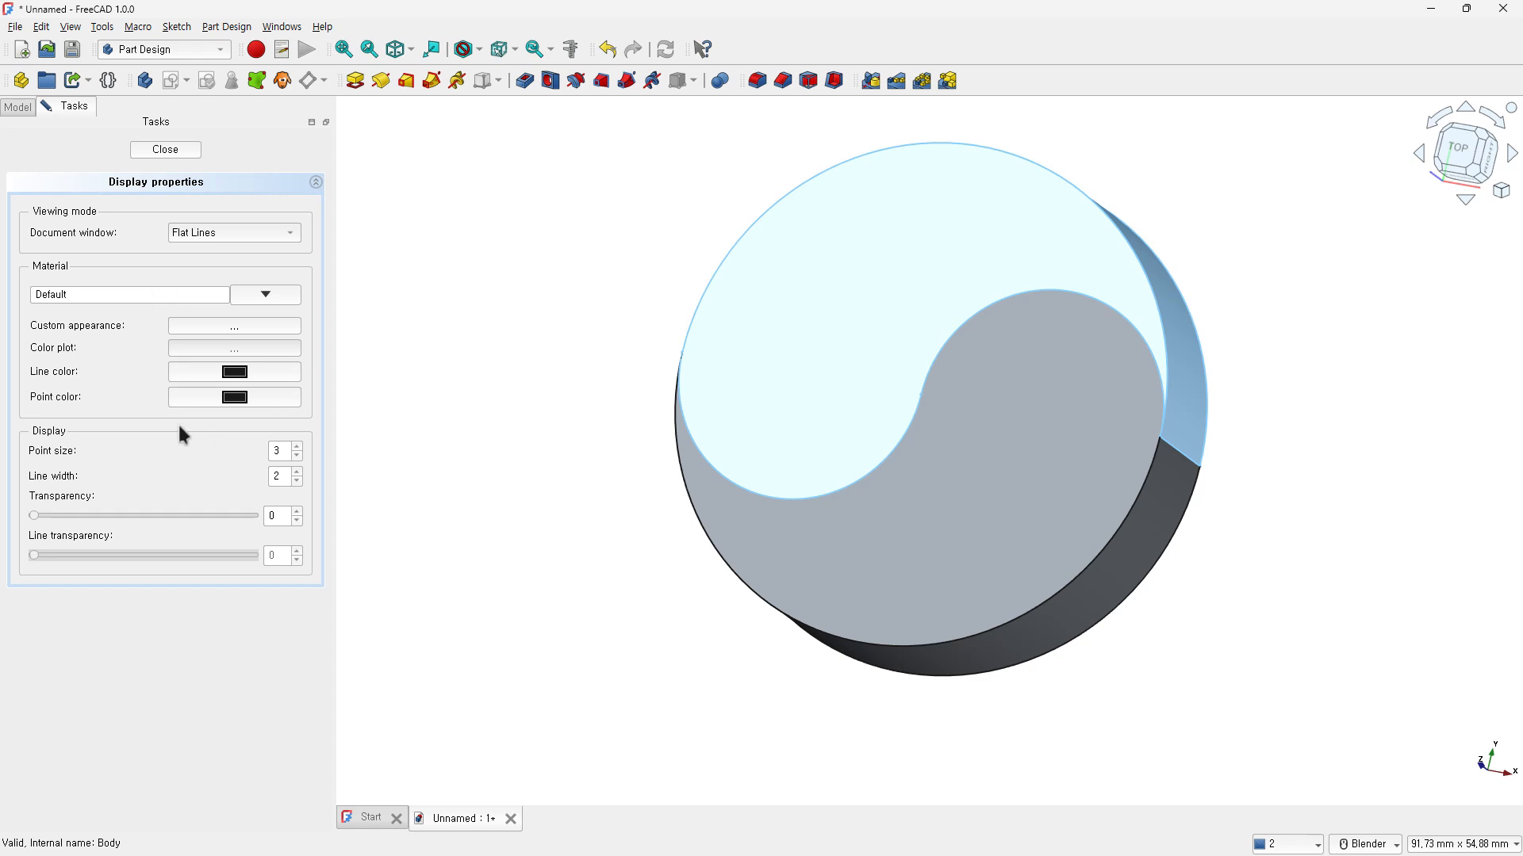
{"action": "left_click", "coordinate": [227, 327]}
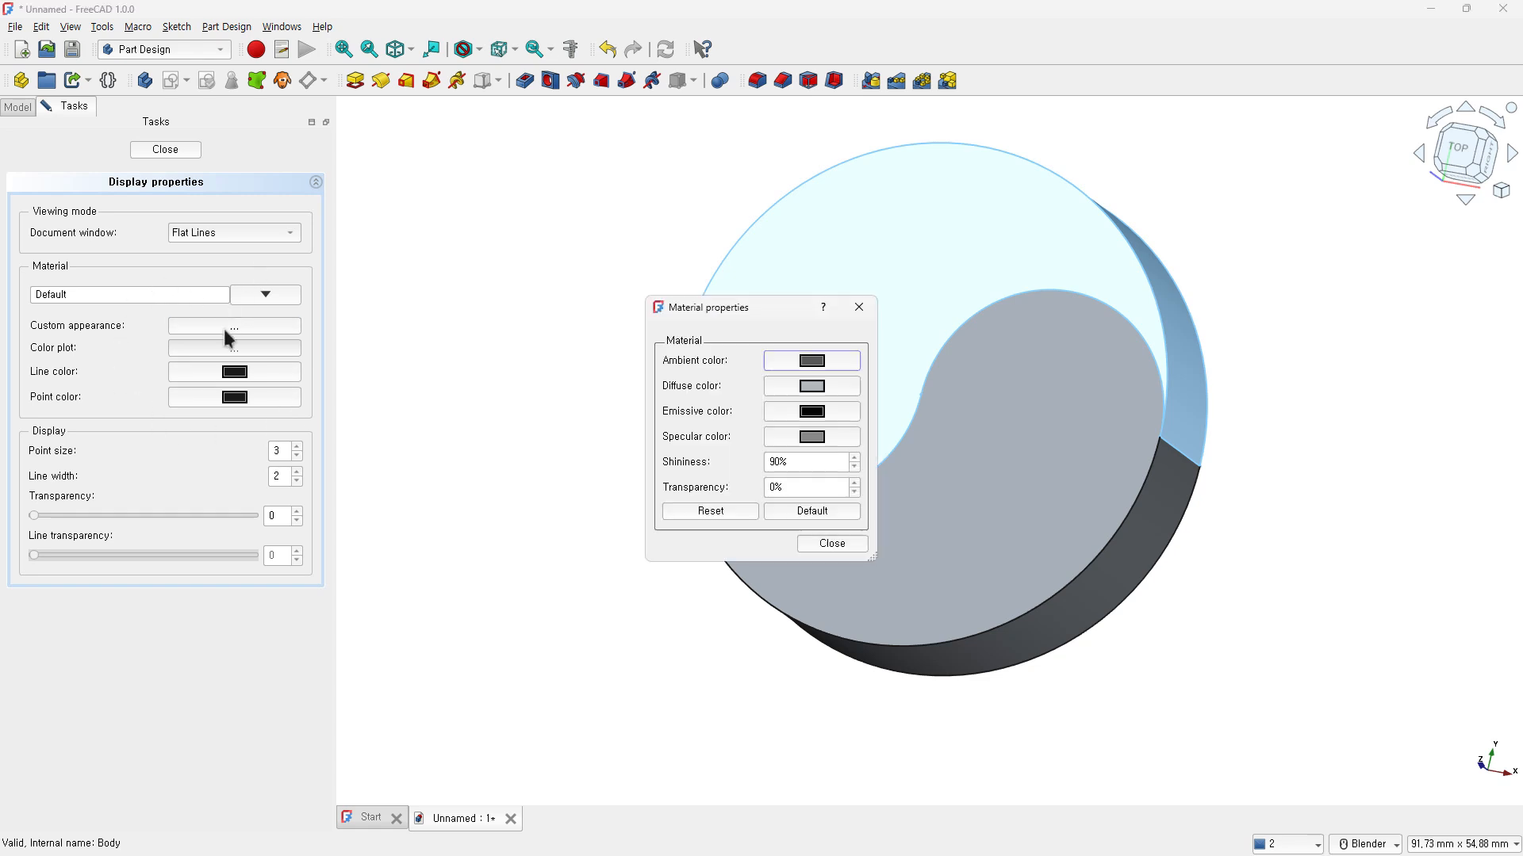
{"action": "left_click", "coordinate": [830, 357]}
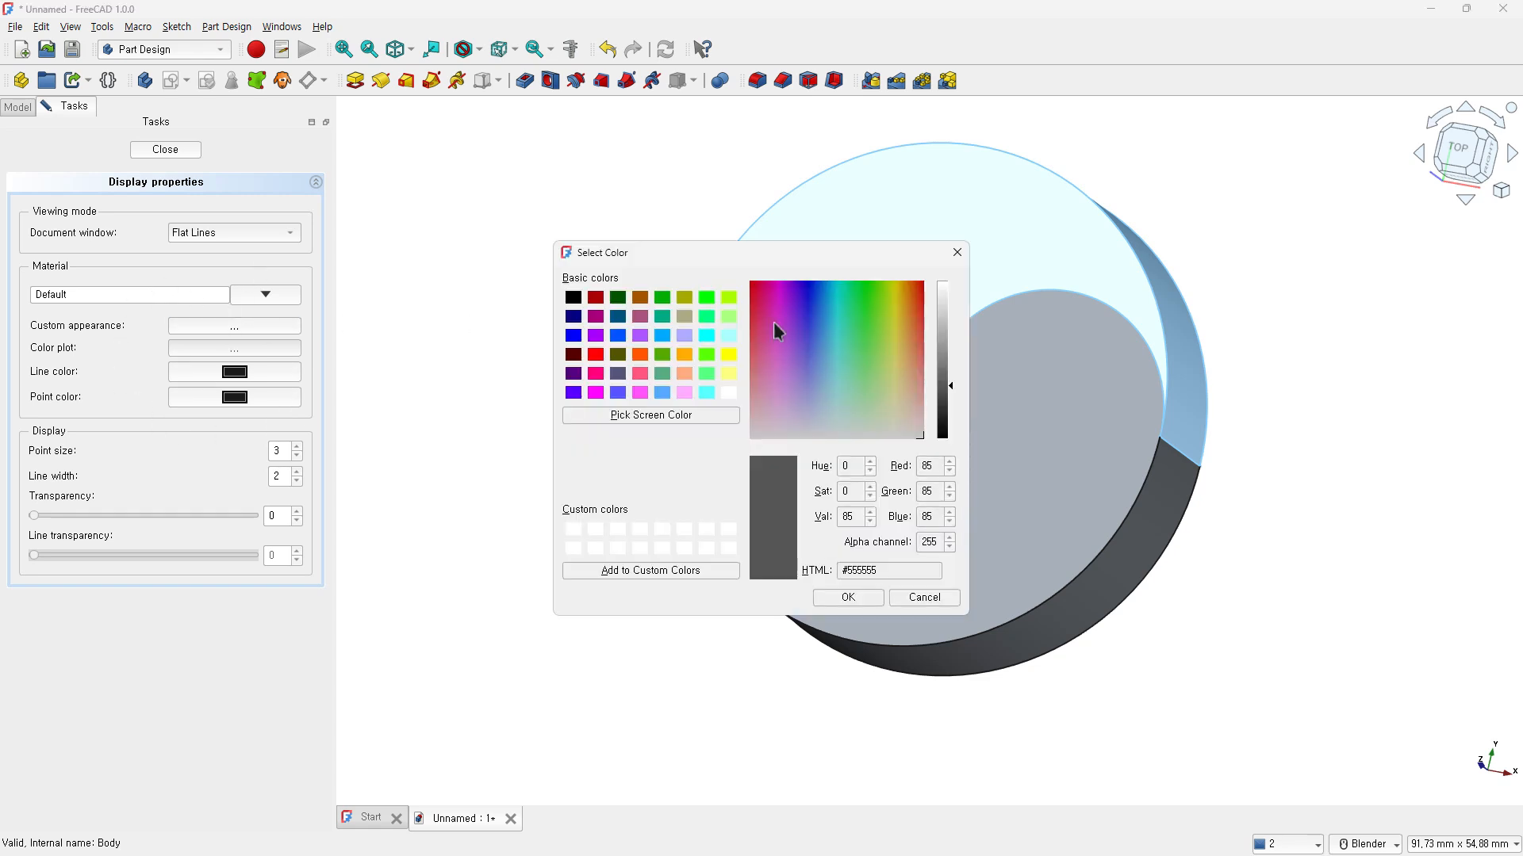
{"action": "left_click", "coordinate": [595, 354]}
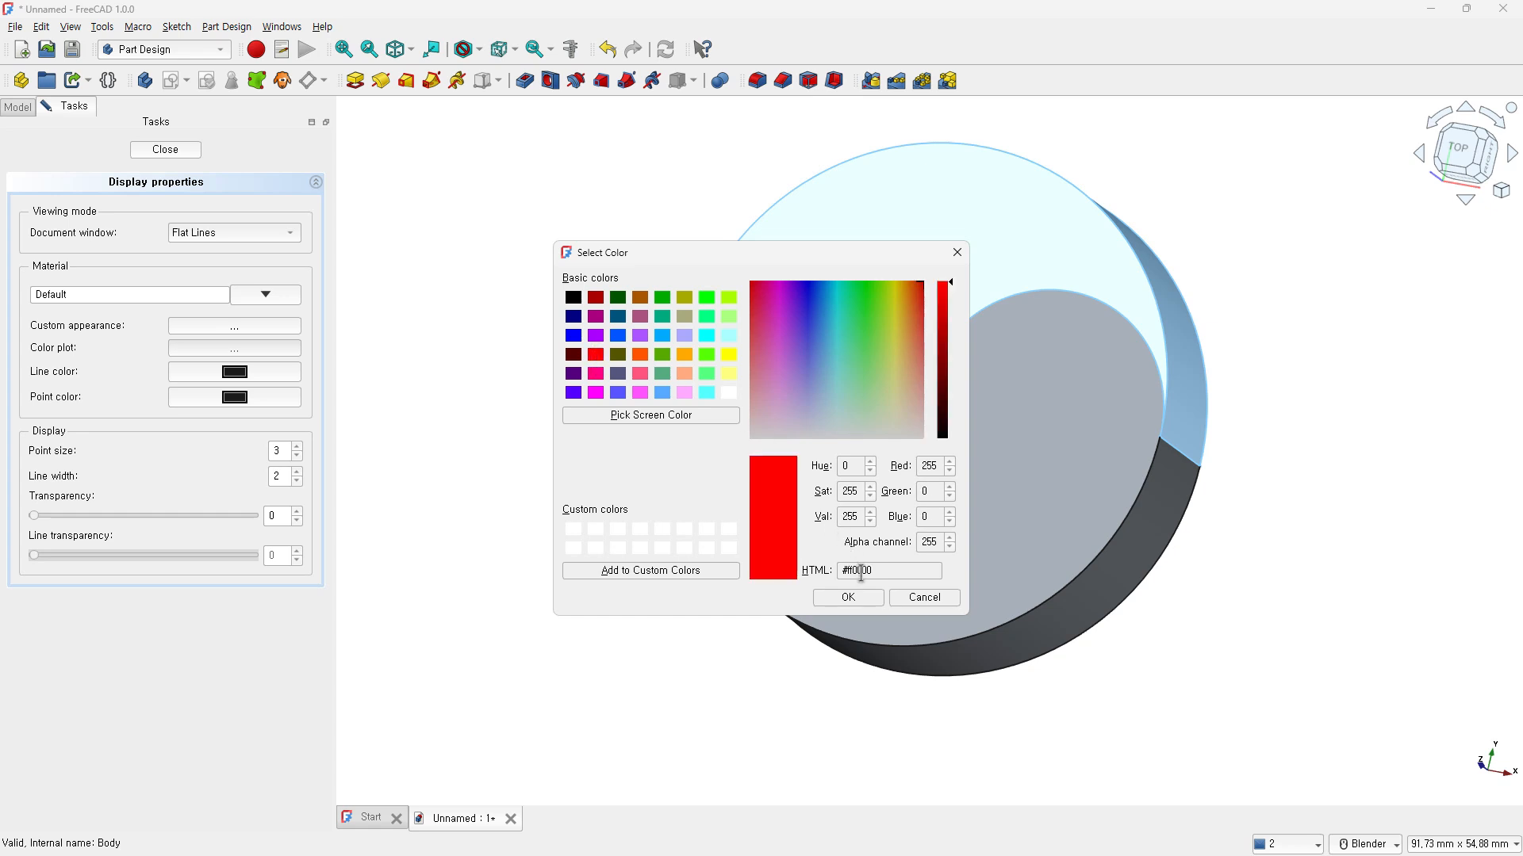
{"action": "left_click", "coordinate": [860, 598]}
{"action": "left_click", "coordinate": [813, 386]}
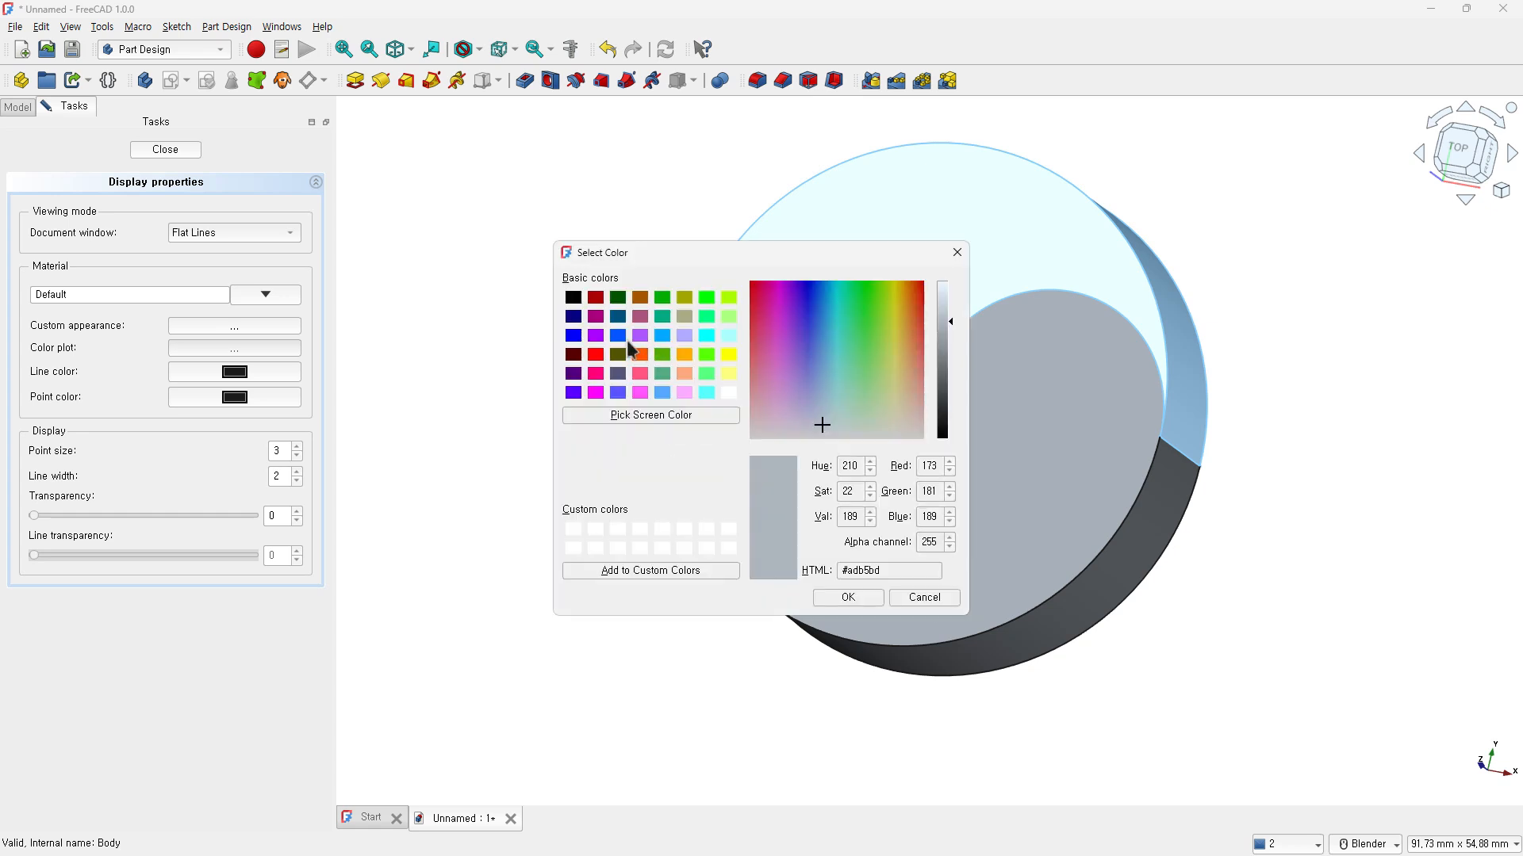
{"action": "left_click", "coordinate": [595, 355]}
{"action": "left_click", "coordinate": [850, 597]}
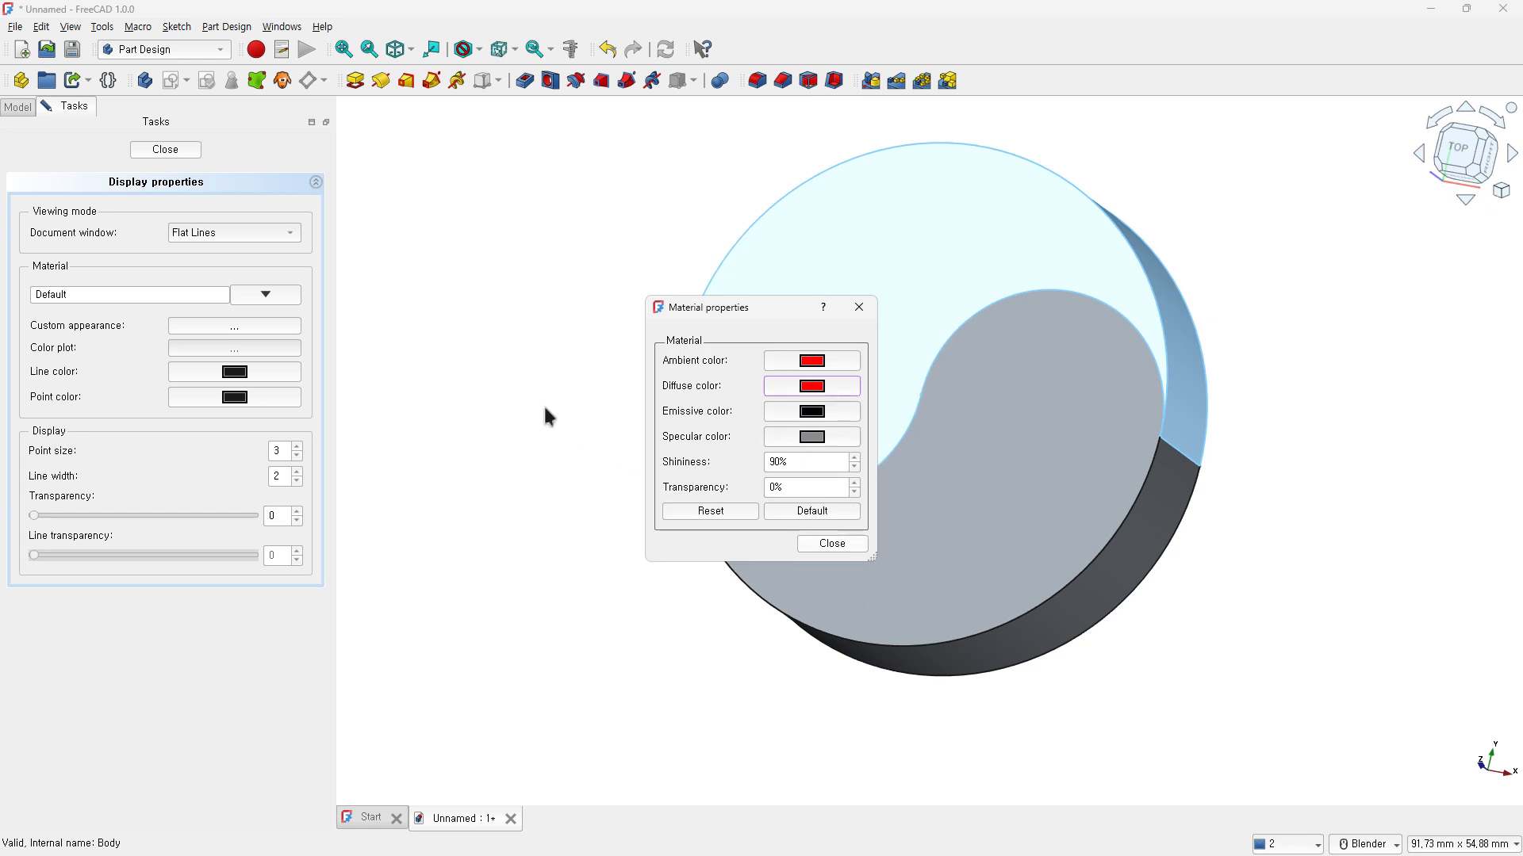
- Set the original body's emissive and specular colors to red as well, and finish editing its display properties
{"action": "left_click", "coordinate": [824, 415]}
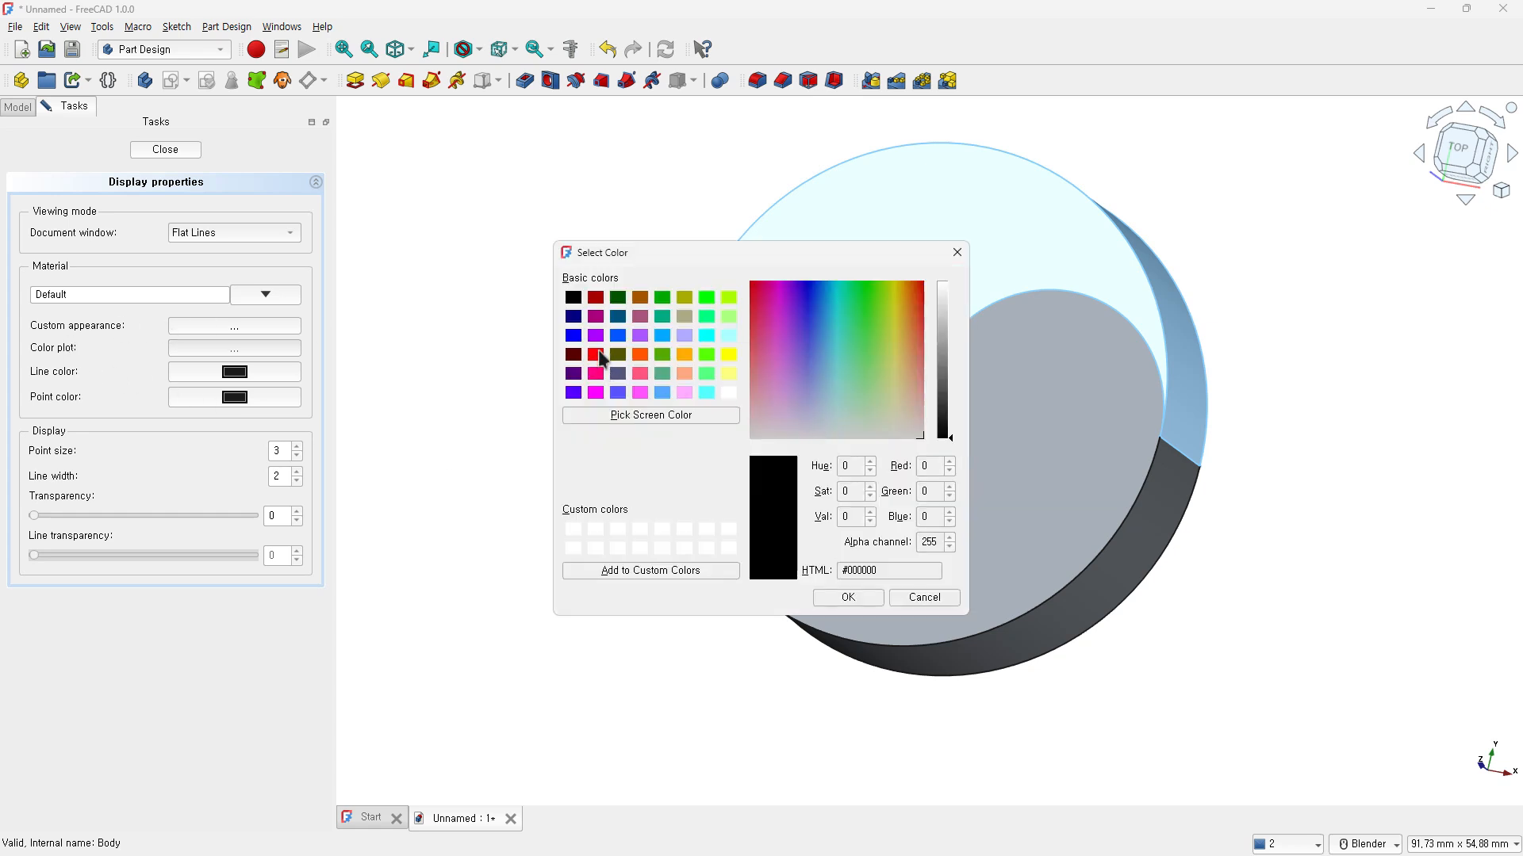
{"action": "left_click", "coordinate": [595, 354]}
{"action": "left_click", "coordinate": [848, 597]}
{"action": "left_click", "coordinate": [812, 437]}
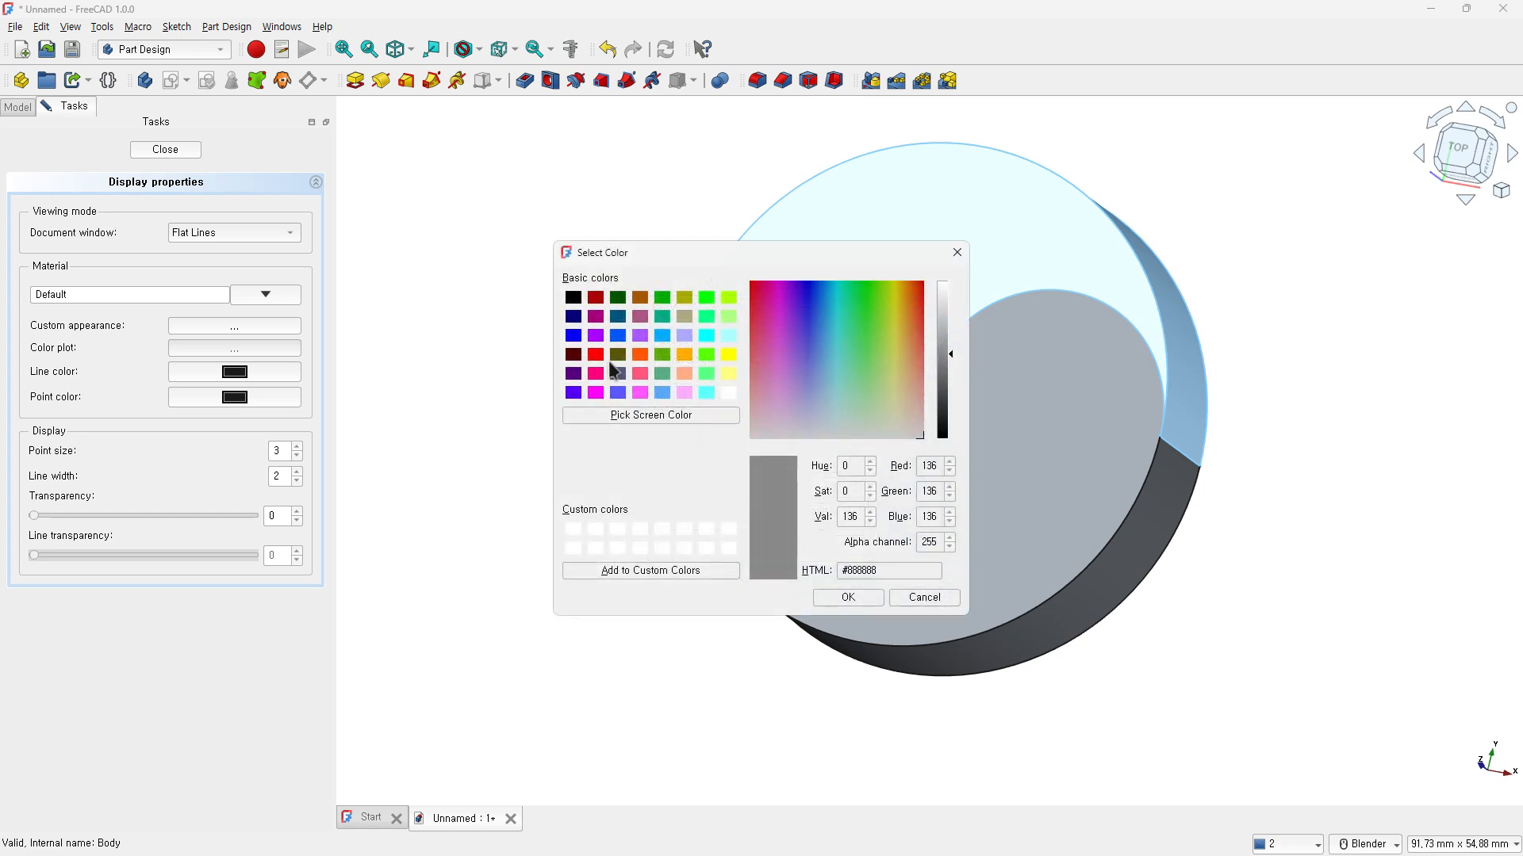
{"action": "left_click", "coordinate": [595, 354]}
{"action": "left_click", "coordinate": [848, 597]}
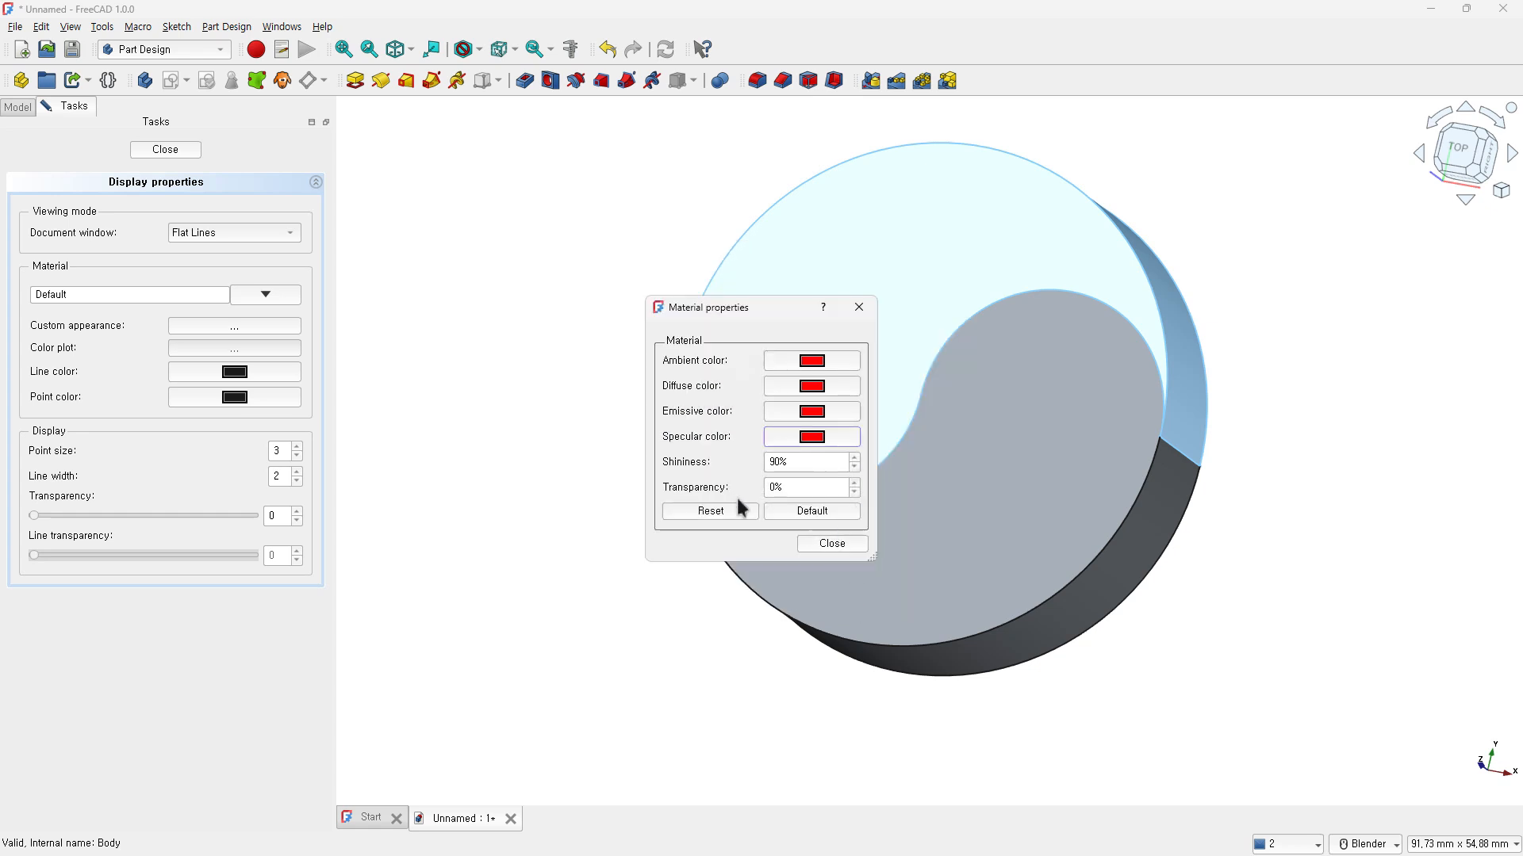
{"action": "left_click", "coordinate": [816, 544]}
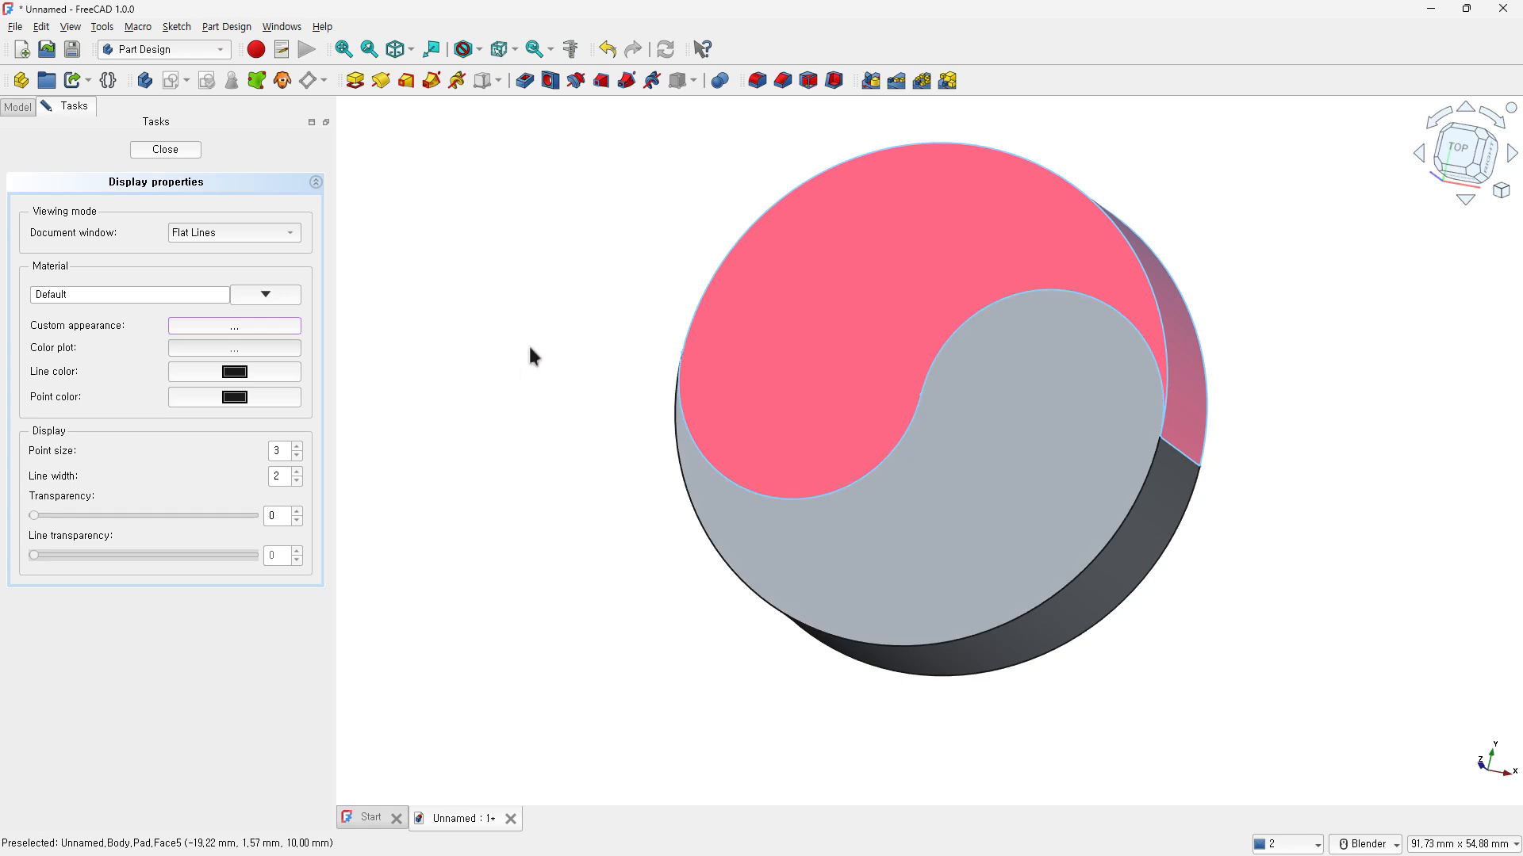
{"action": "left_click", "coordinate": [160, 150]}
{"action": "left_click", "coordinate": [57, 109]}
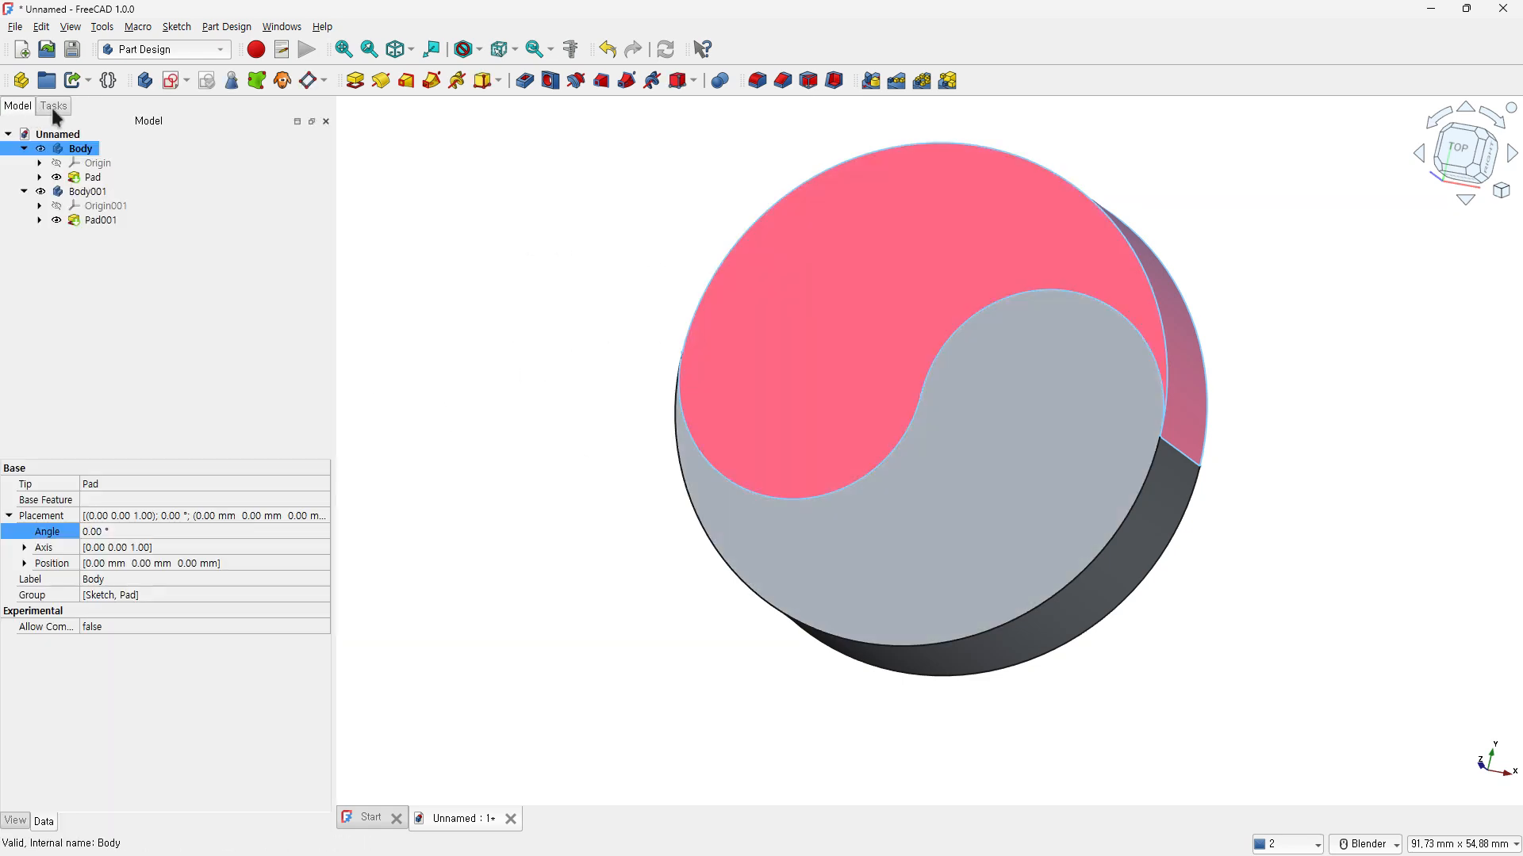
- Set the line color of the duplicated body to blue in its appearance settings
{"action": "left_click", "coordinate": [75, 192]}
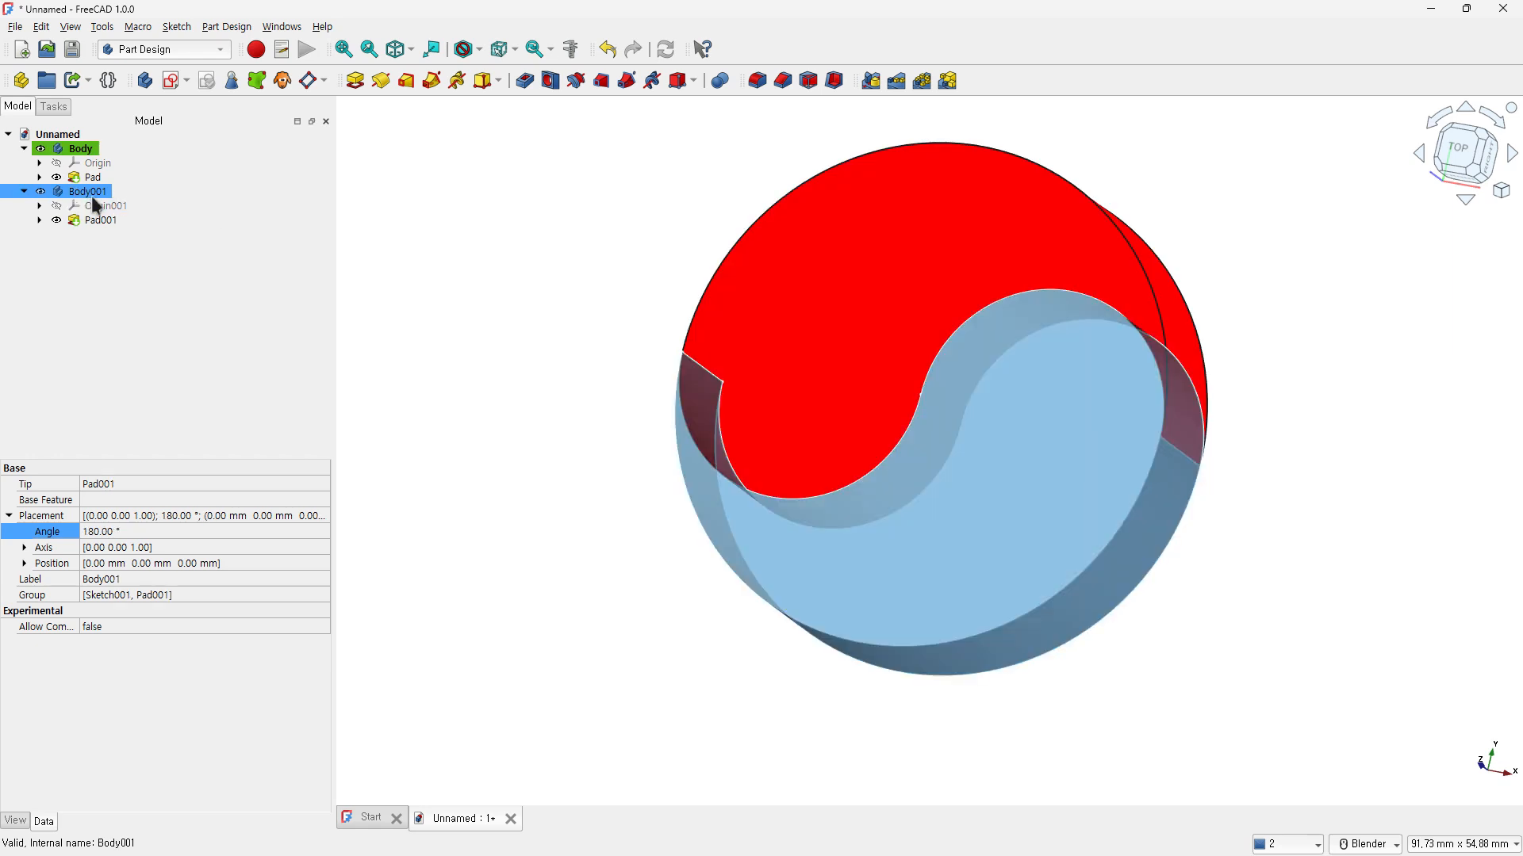
{"action": "right_click", "coordinate": [92, 192]}
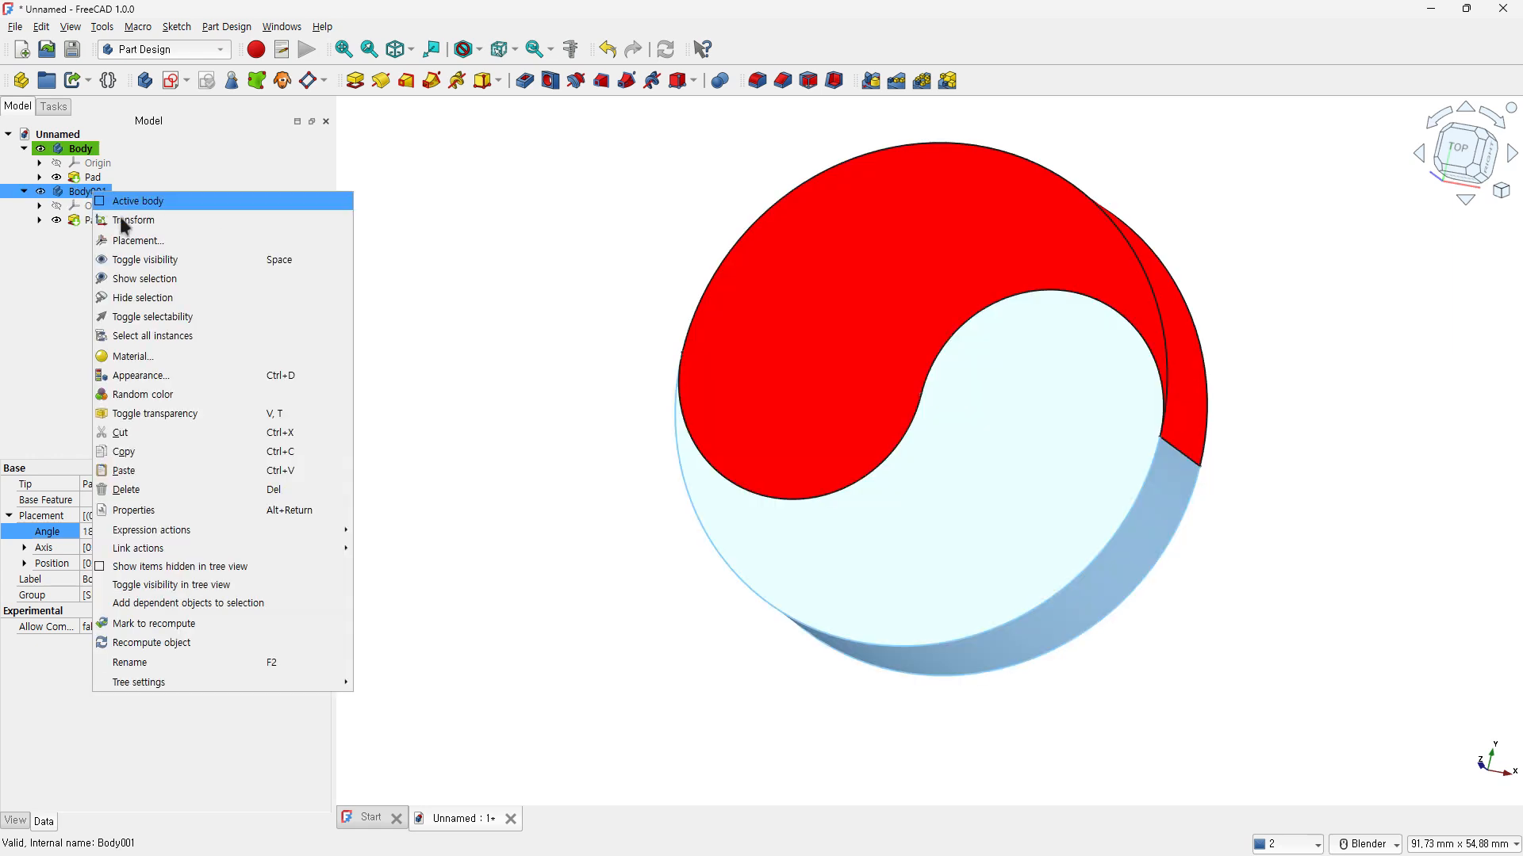
{"action": "left_click", "coordinate": [181, 368]}
{"action": "left_click", "coordinate": [182, 373]}
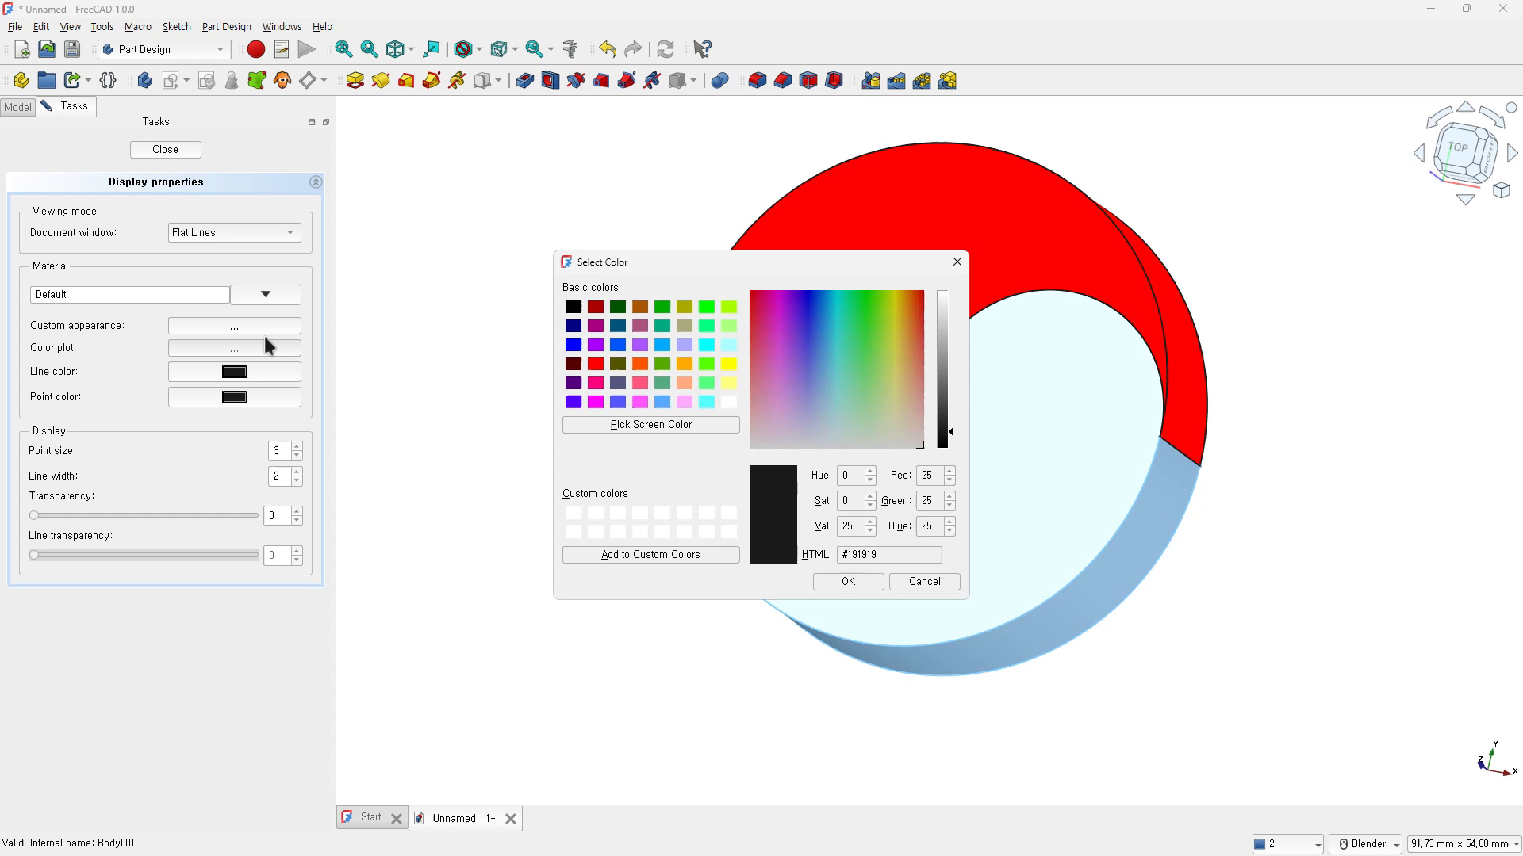
{"action": "double_click", "coordinate": [573, 345]}
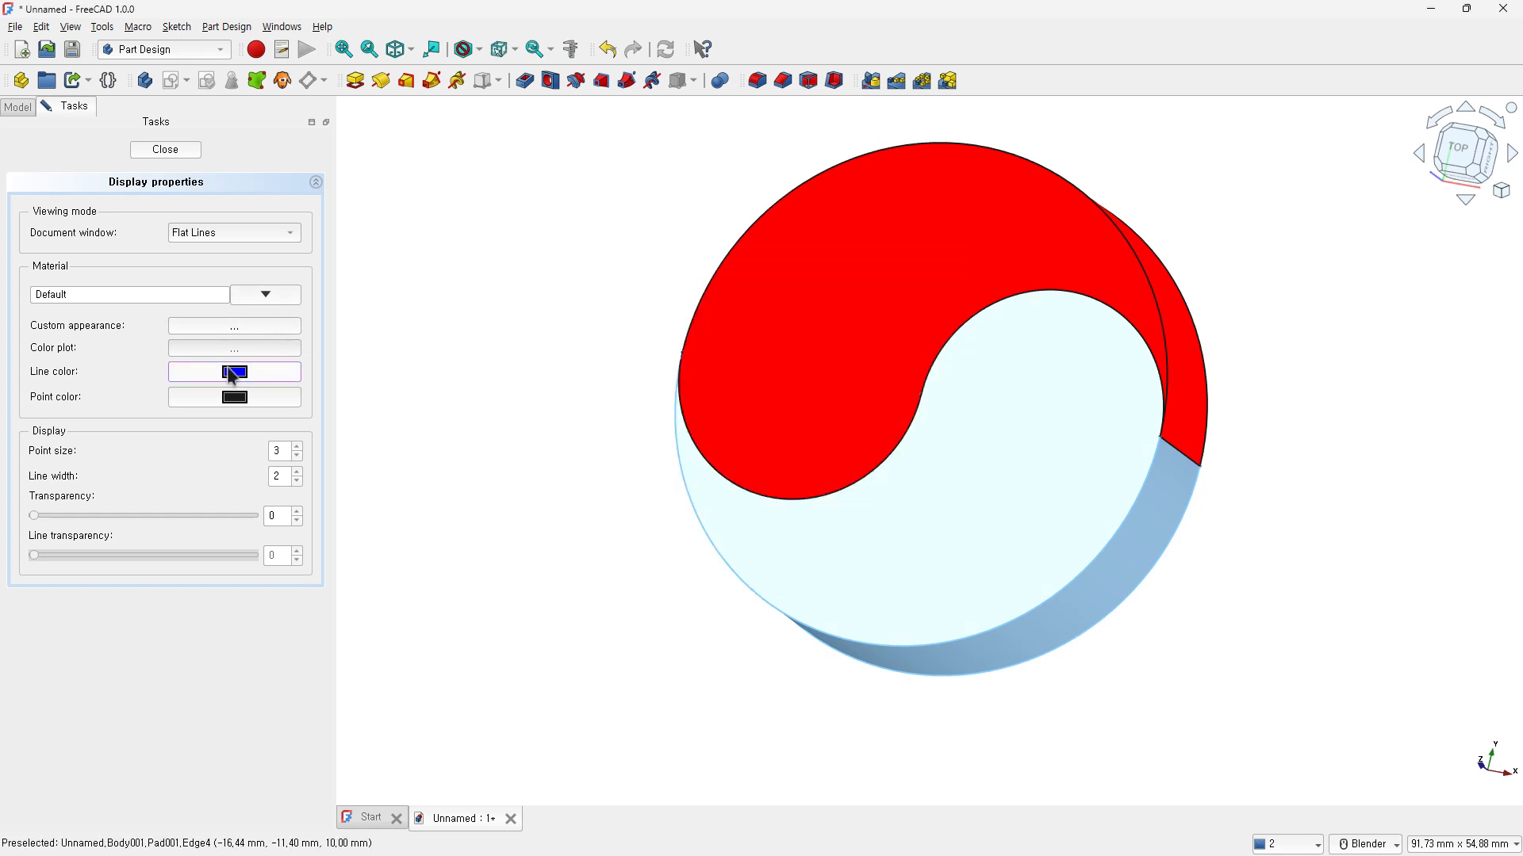
- Set the ambient and diffuse colors of the duplicated body's custom appearance to blue (#0000ff)
{"action": "left_click", "coordinate": [233, 326]}
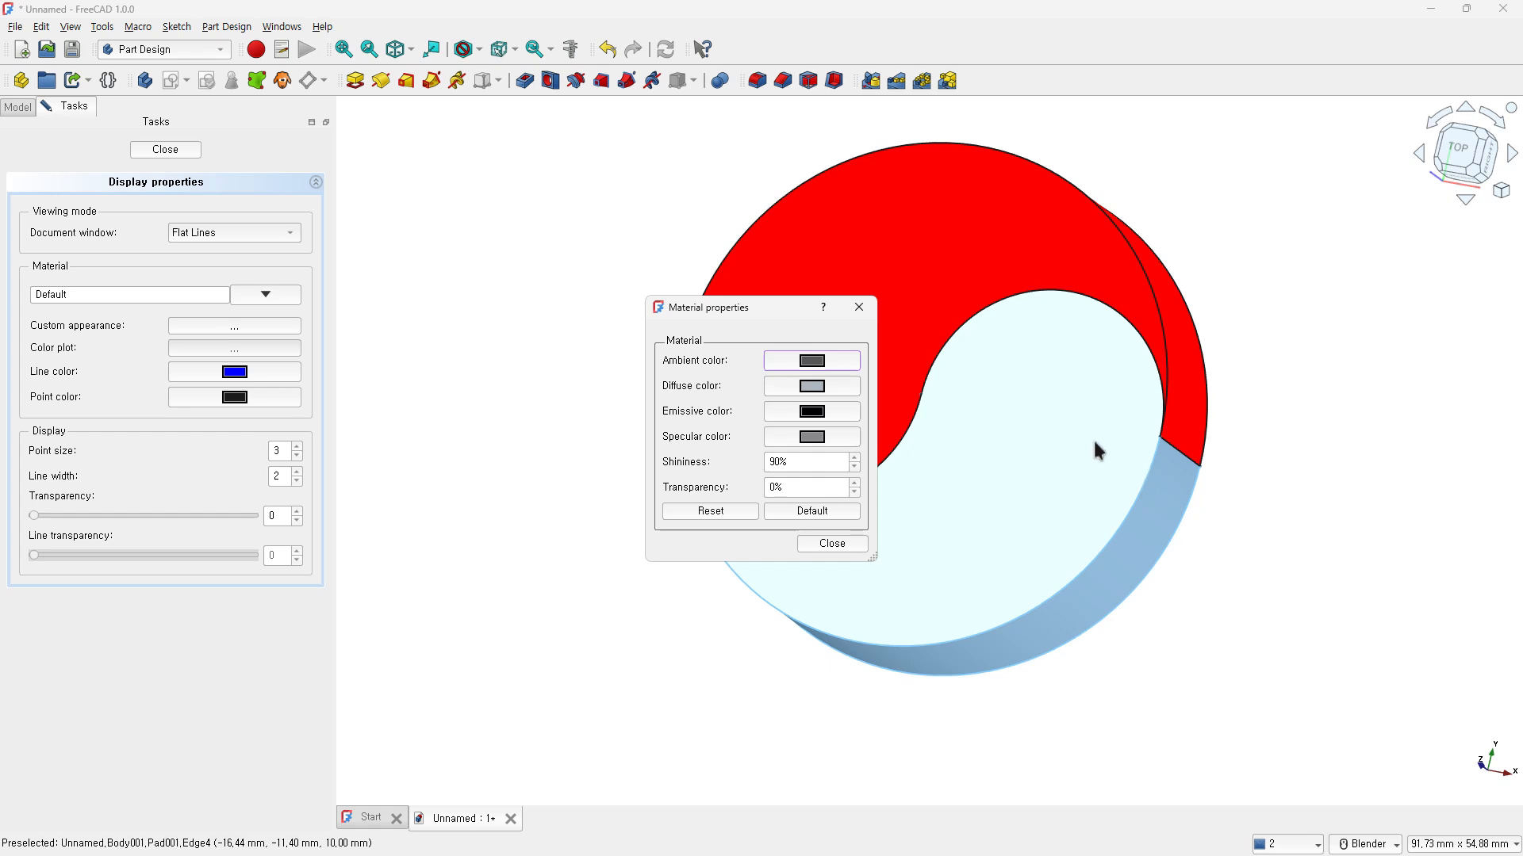
{"action": "left_click", "coordinate": [819, 363]}
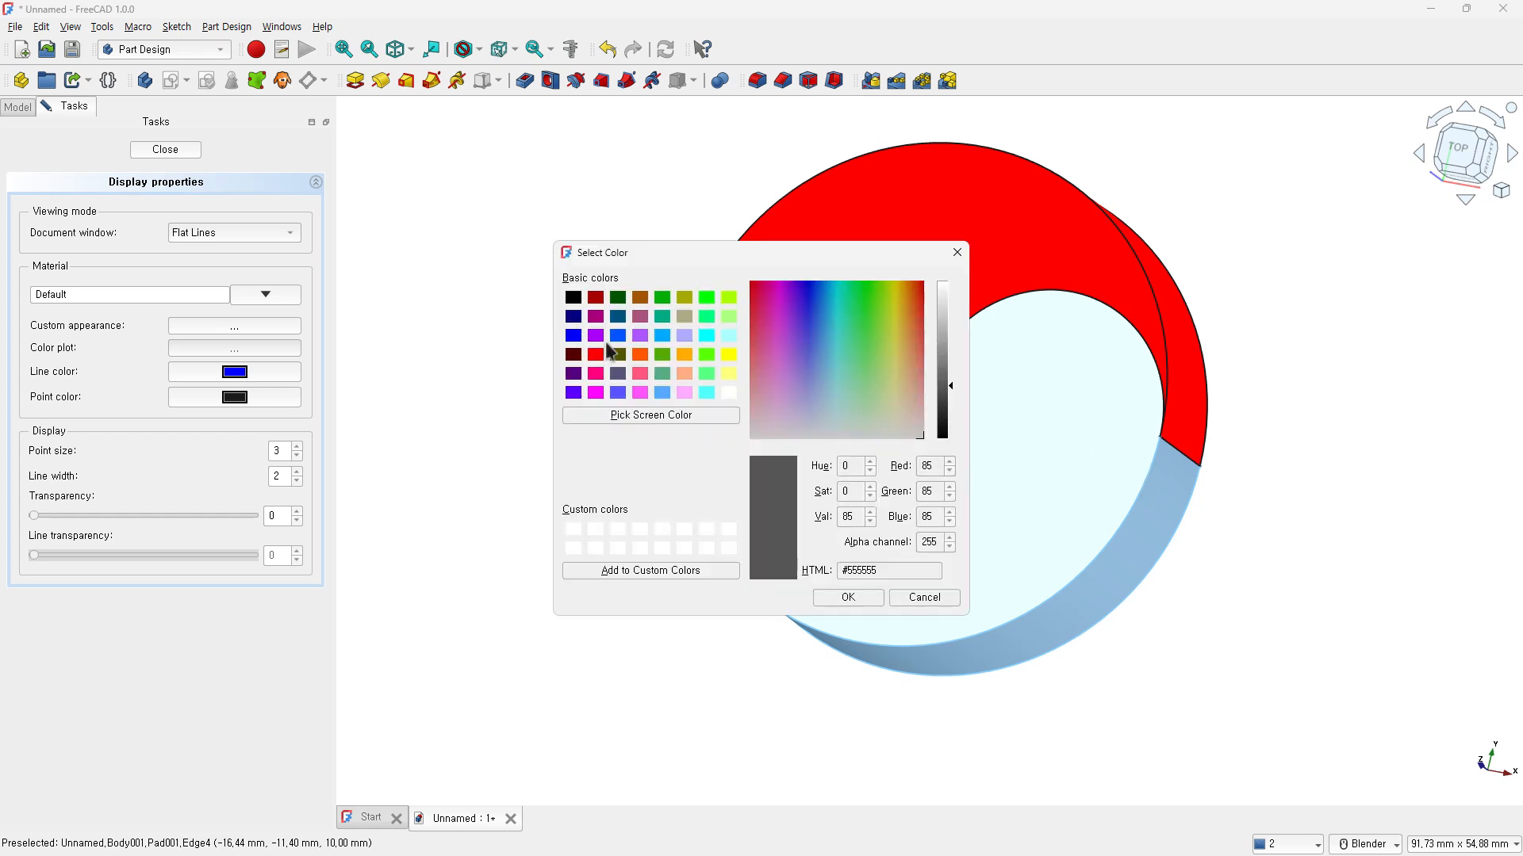
{"action": "left_click", "coordinate": [574, 336]}
{"action": "left_click", "coordinate": [848, 597]}
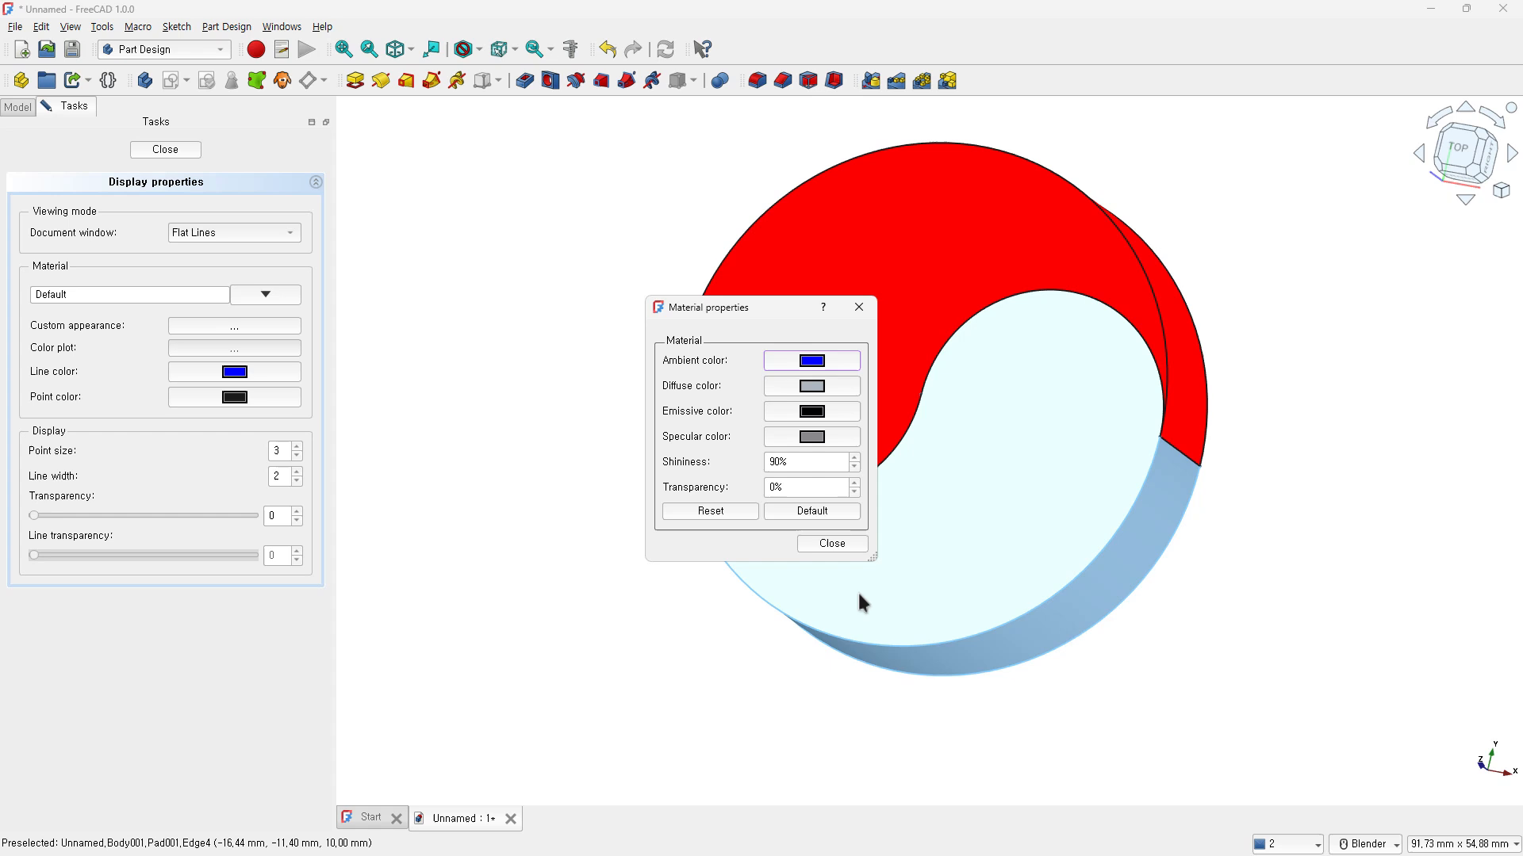
{"action": "left_click", "coordinate": [816, 385]}
{"action": "left_click", "coordinate": [573, 335]}
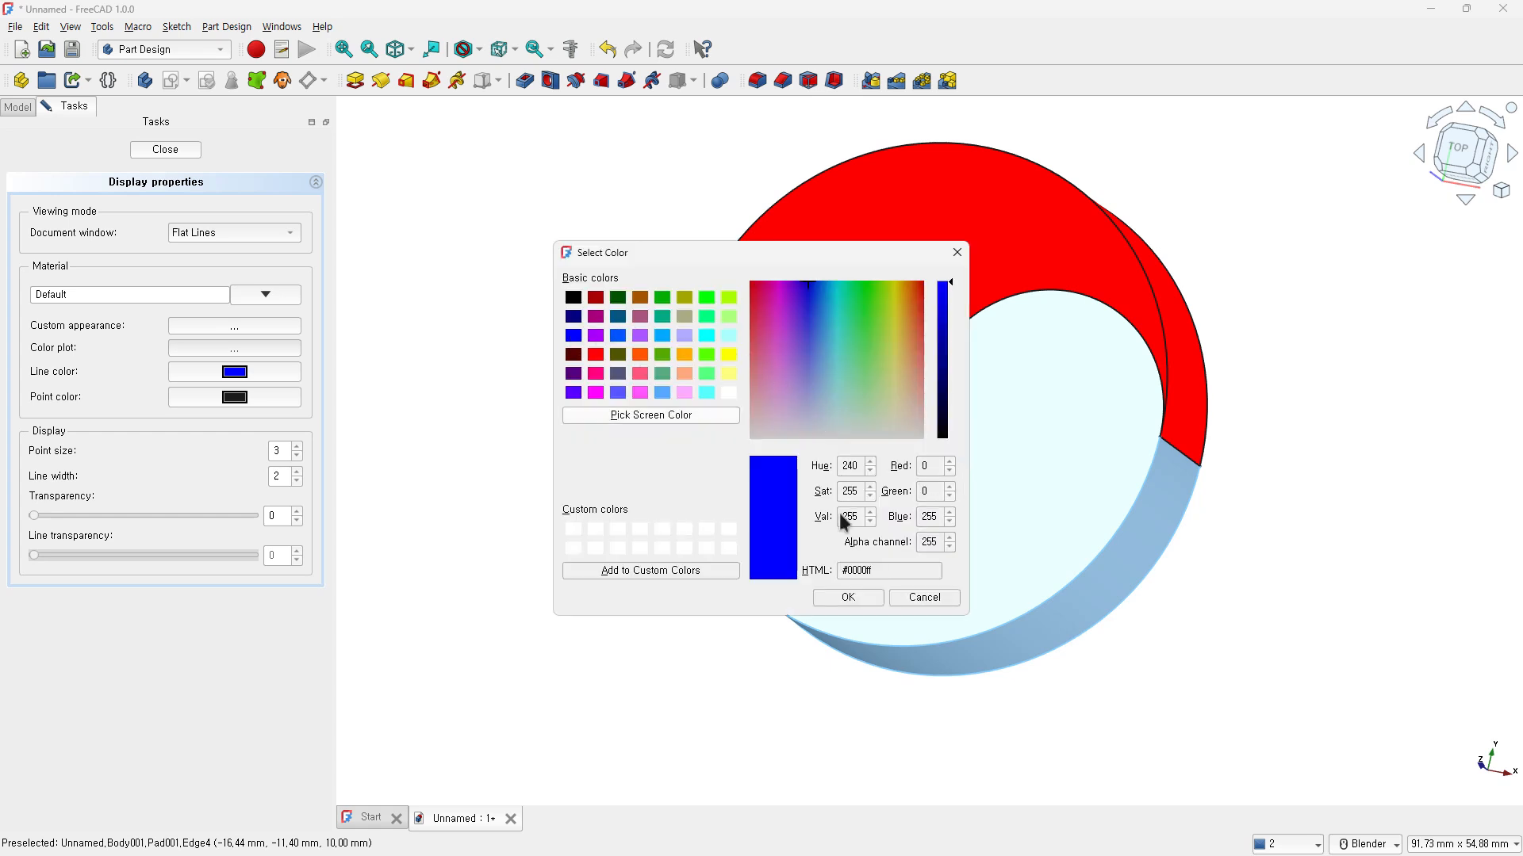
{"action": "left_click", "coordinate": [847, 597]}
- Set the duplicated body's emissive and specular colors to blue as well, and finish editing its display properties
{"action": "left_click", "coordinate": [816, 406]}
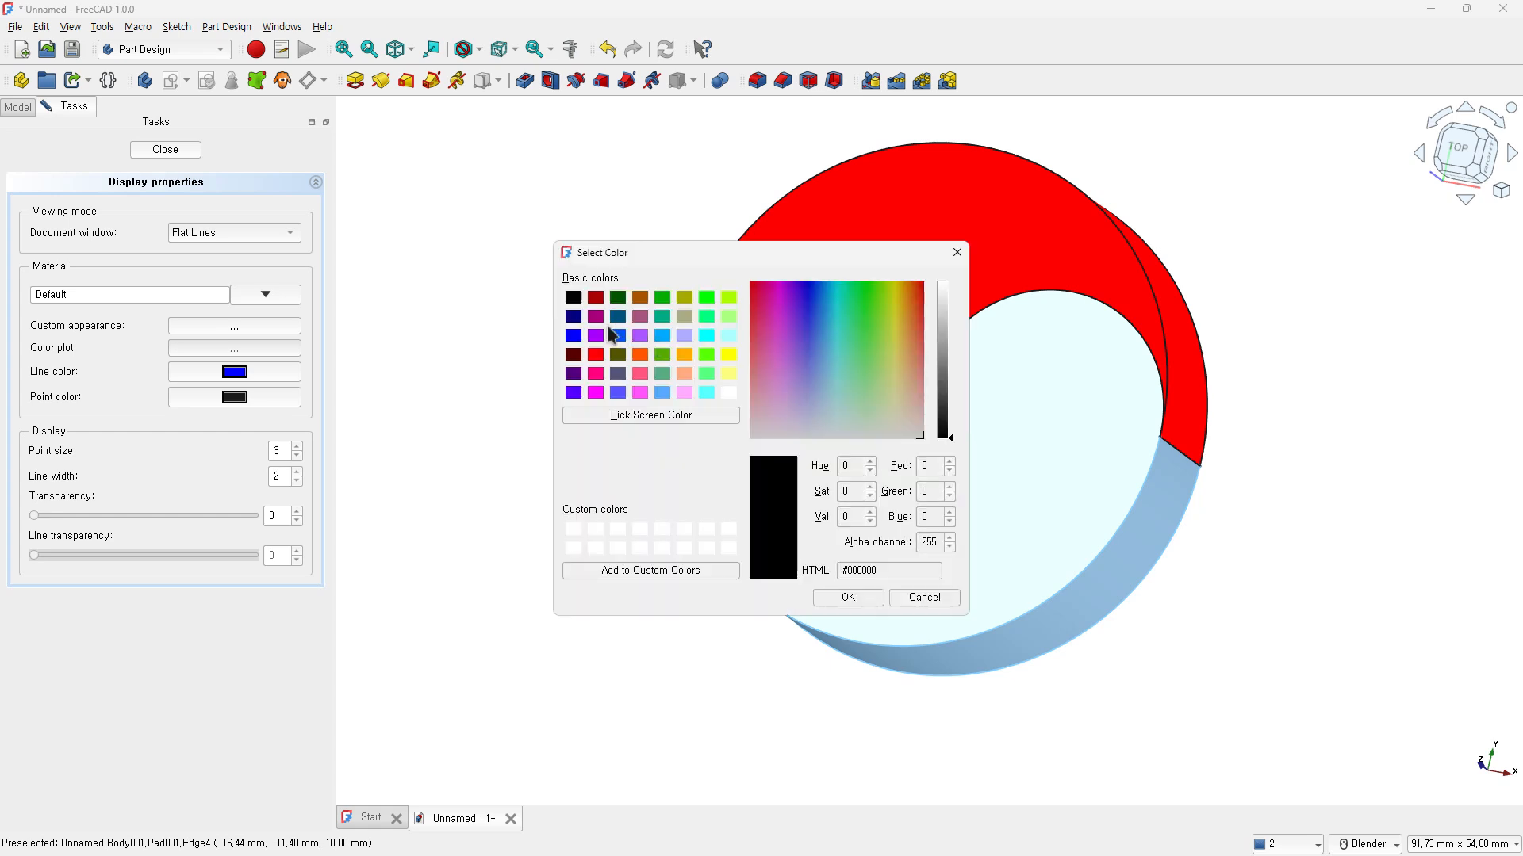
{"action": "left_click", "coordinate": [573, 335]}
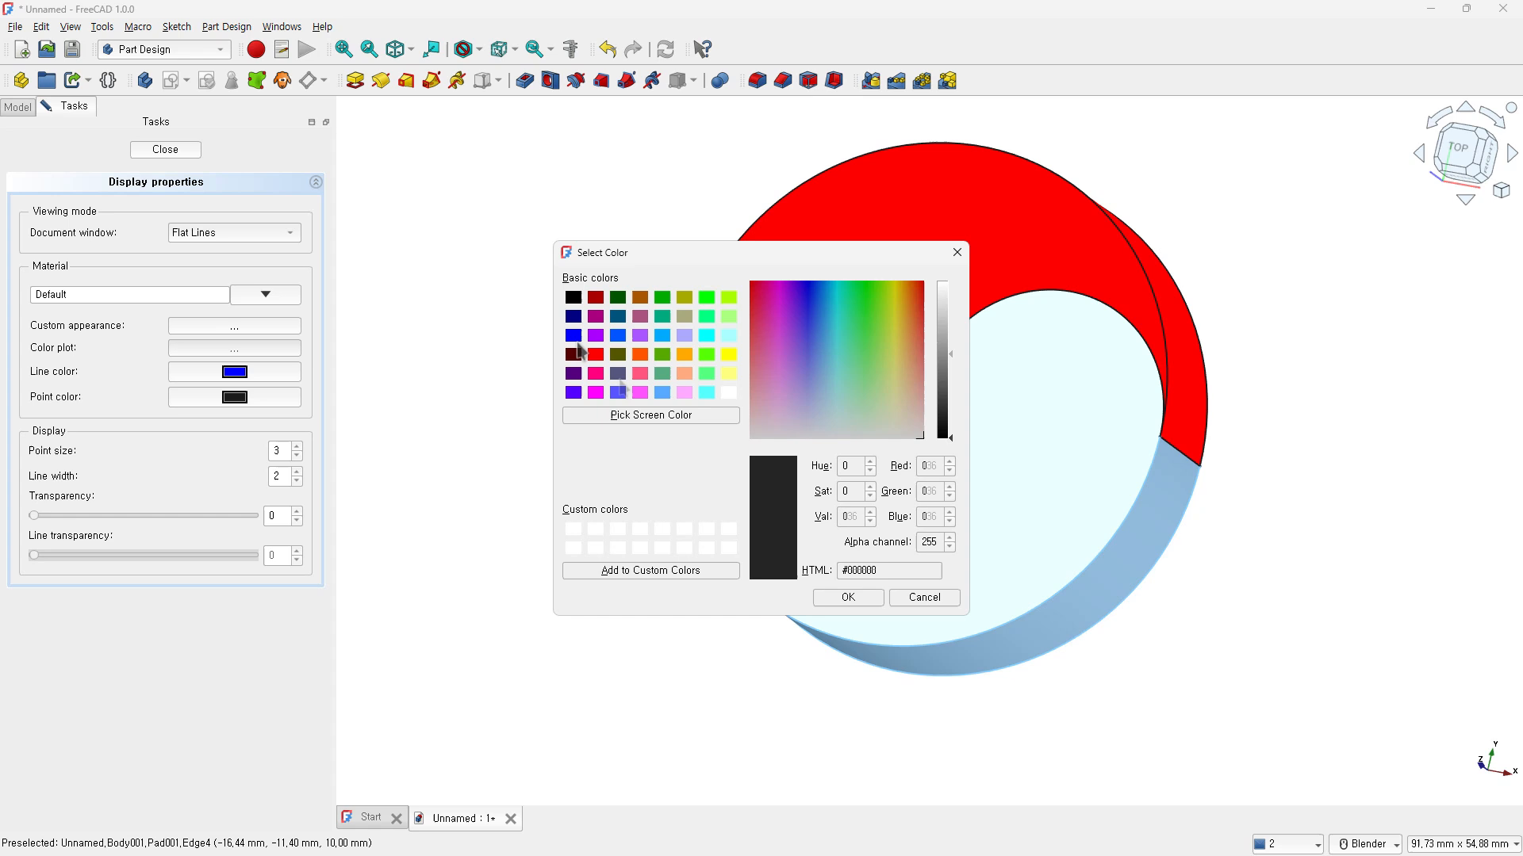
{"action": "left_click", "coordinate": [859, 600]}
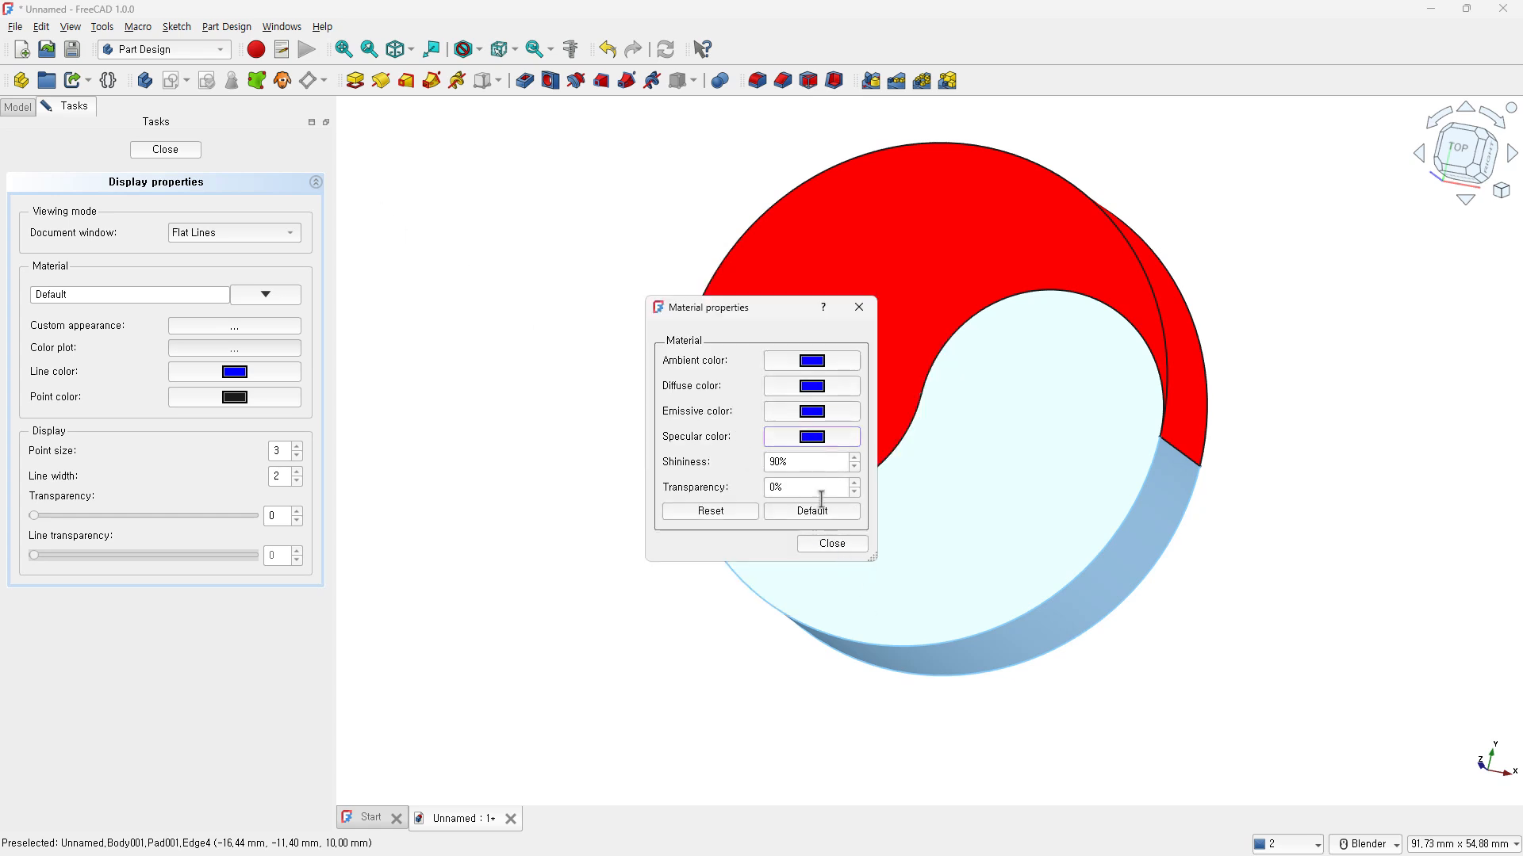
{"action": "left_click", "coordinate": [845, 545]}
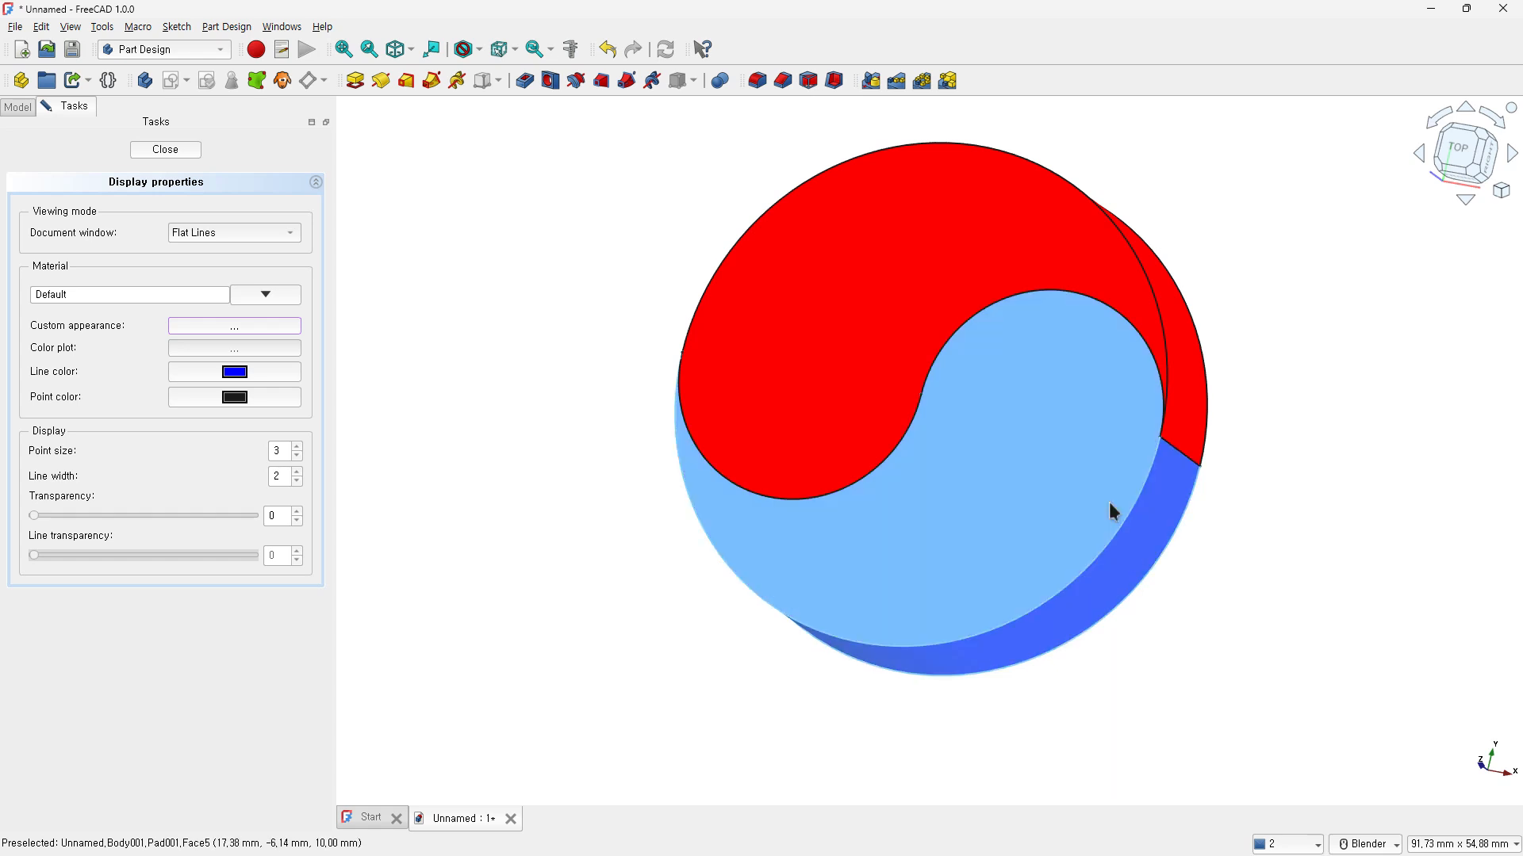
{"action": "left_click", "coordinate": [257, 324]}
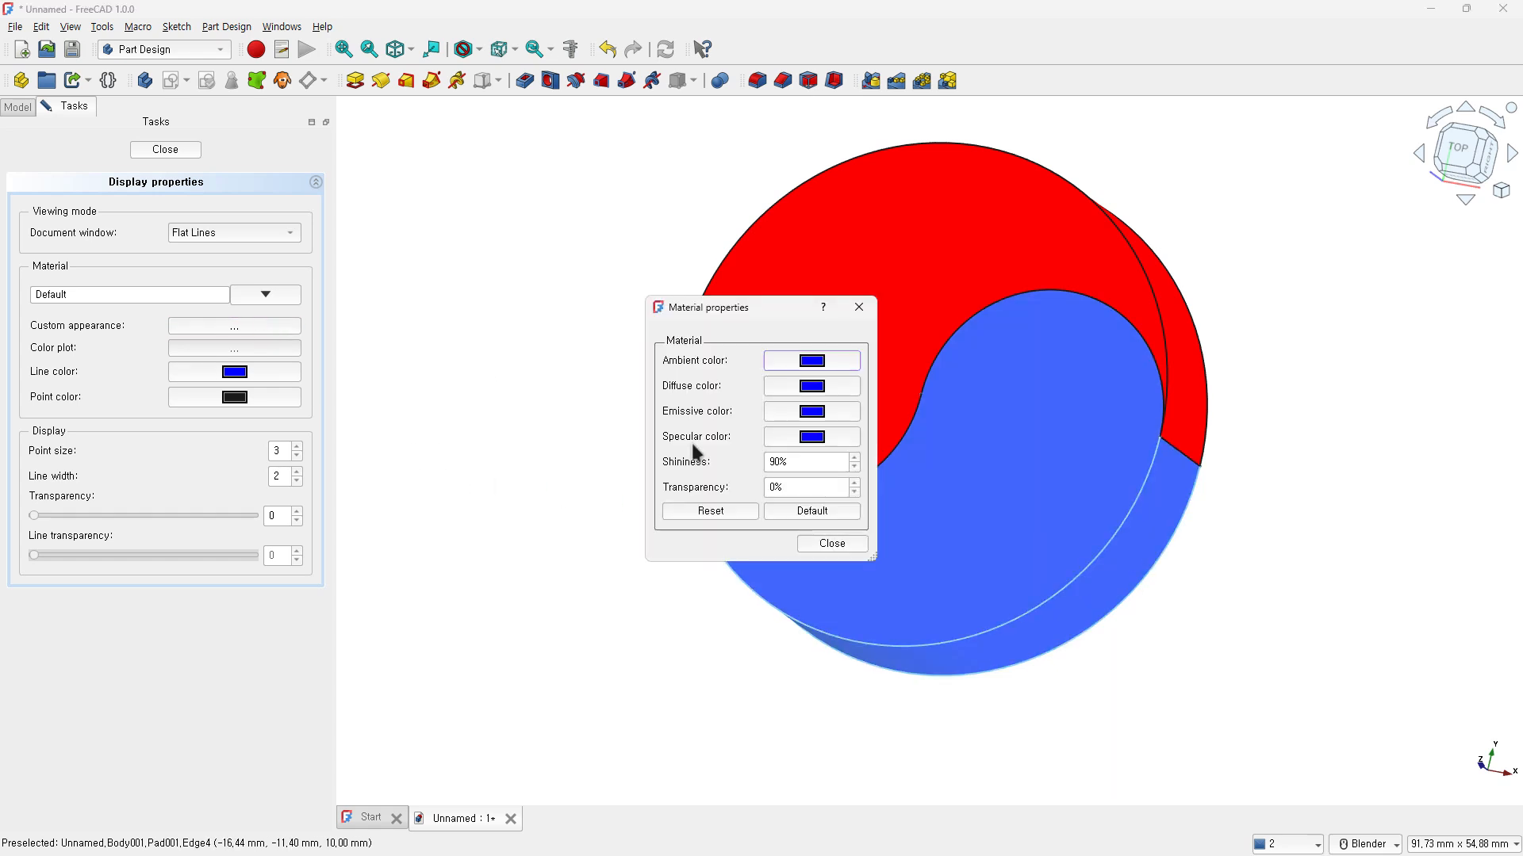
{"action": "left_click", "coordinate": [855, 454]}
{"action": "left_click", "coordinate": [833, 544]}
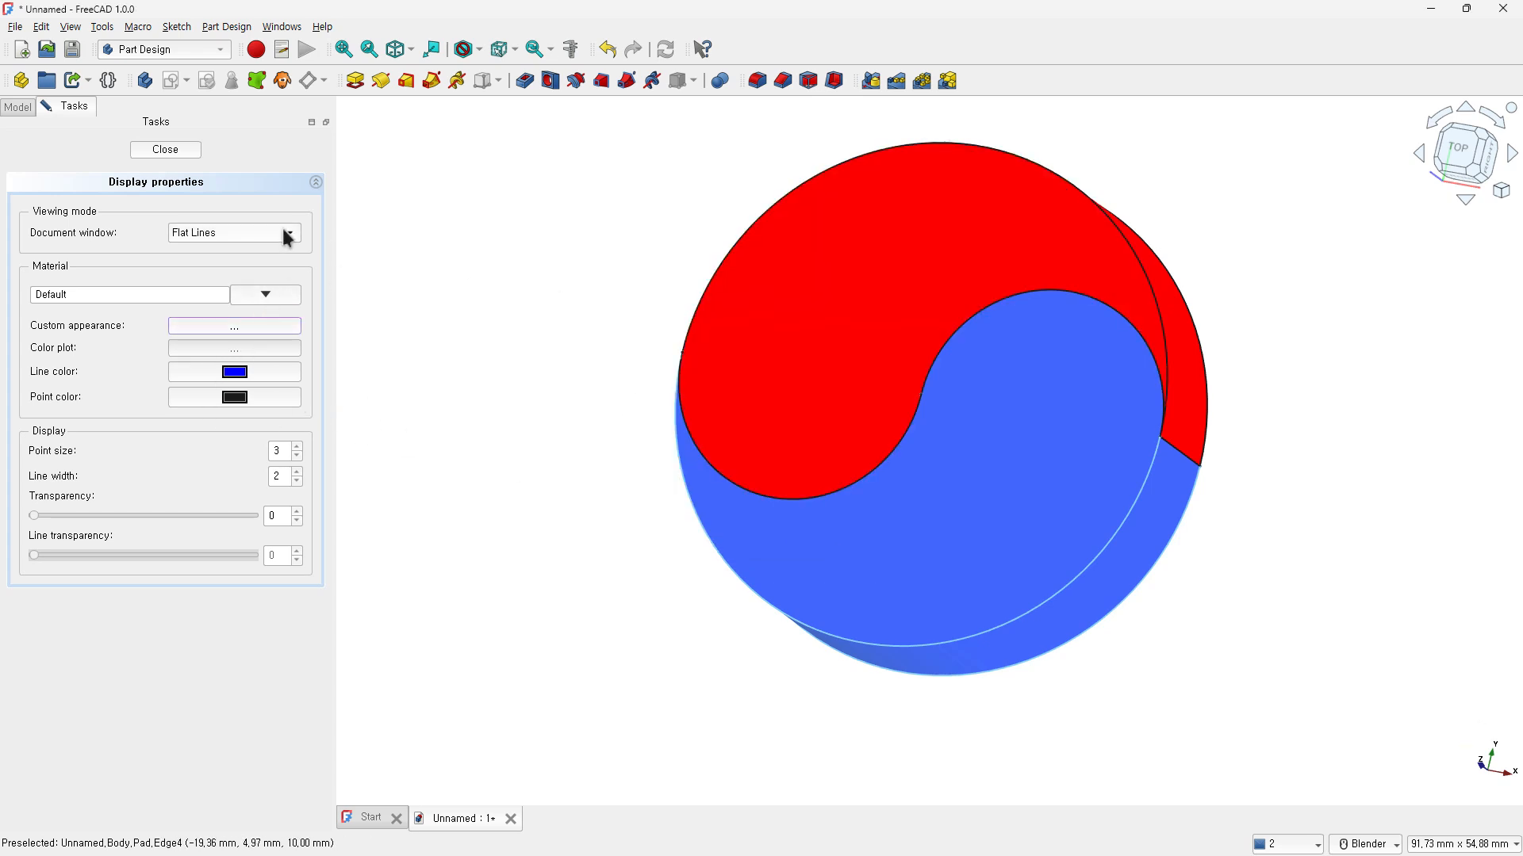
{"action": "left_click", "coordinate": [179, 150]}
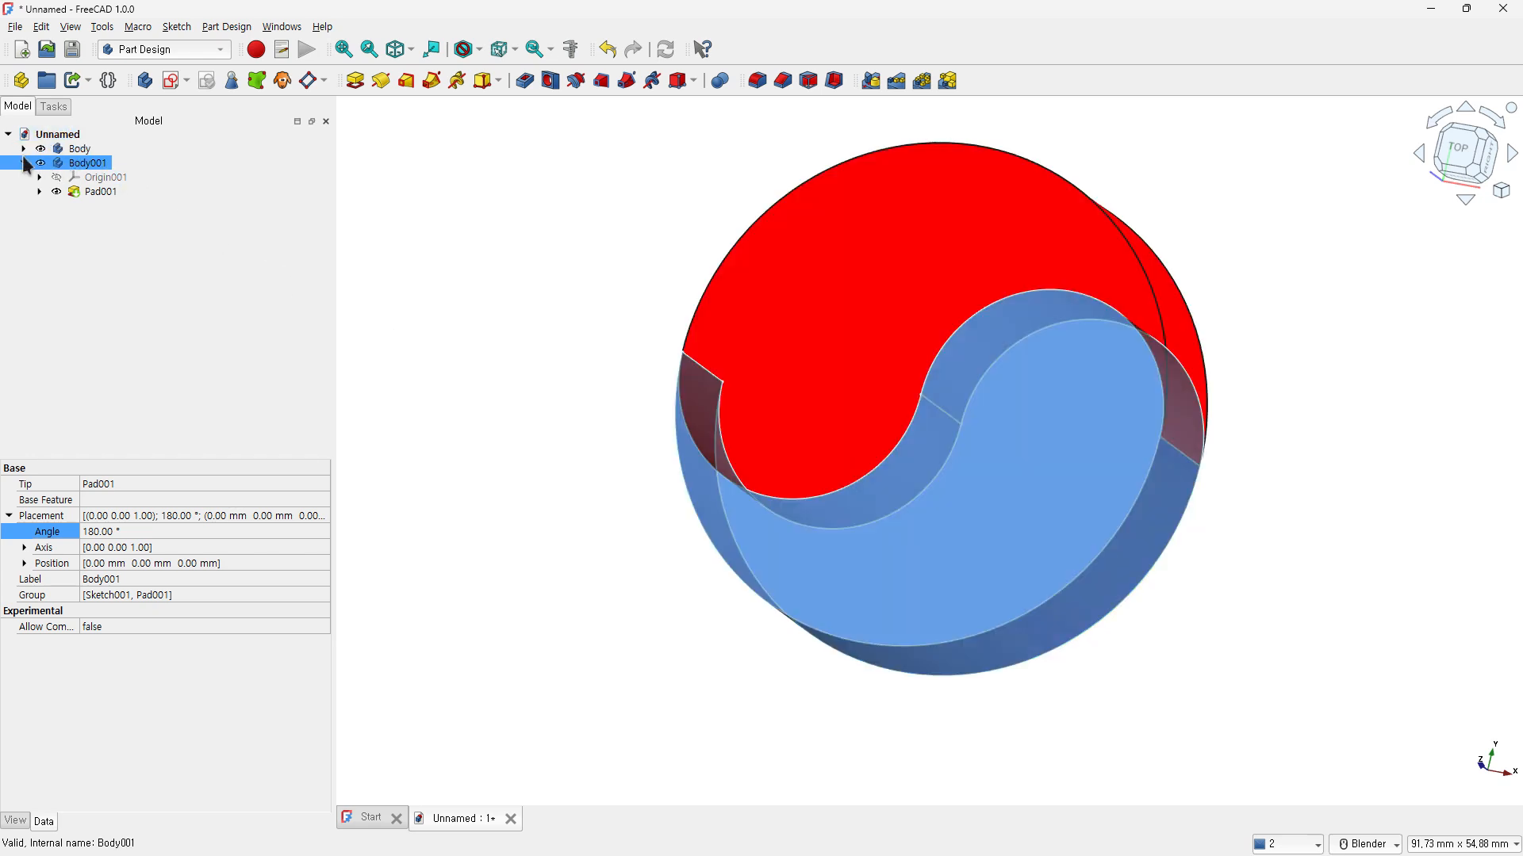
- Set the line color of the duplicated body to black (#000000) in its appearance settings
{"action": "left_click", "coordinate": [57, 135]}
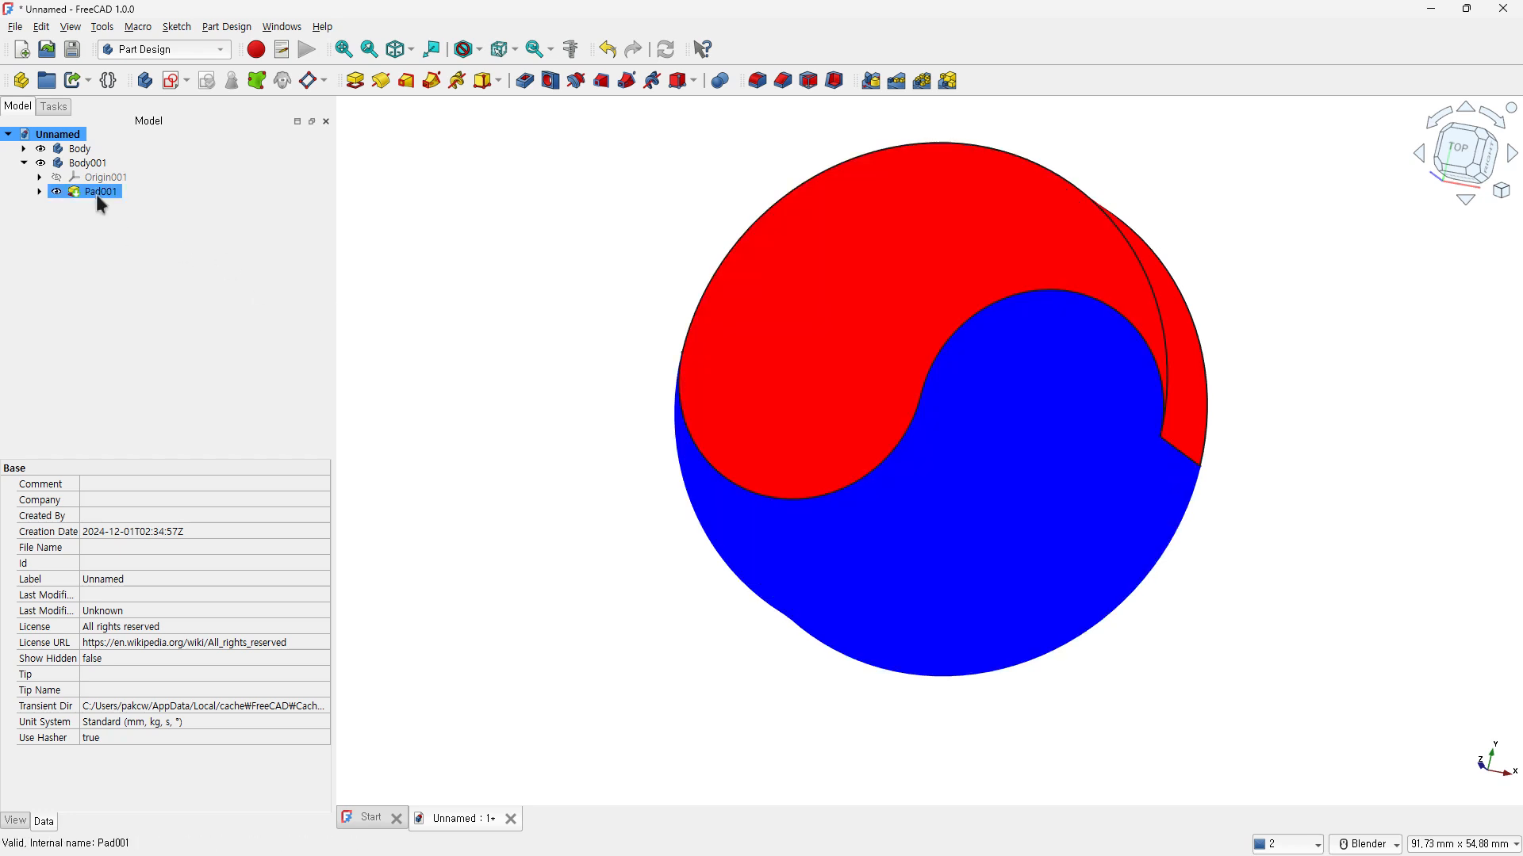
{"action": "left_click", "coordinate": [94, 162]}
{"action": "right_click", "coordinate": [96, 163]}
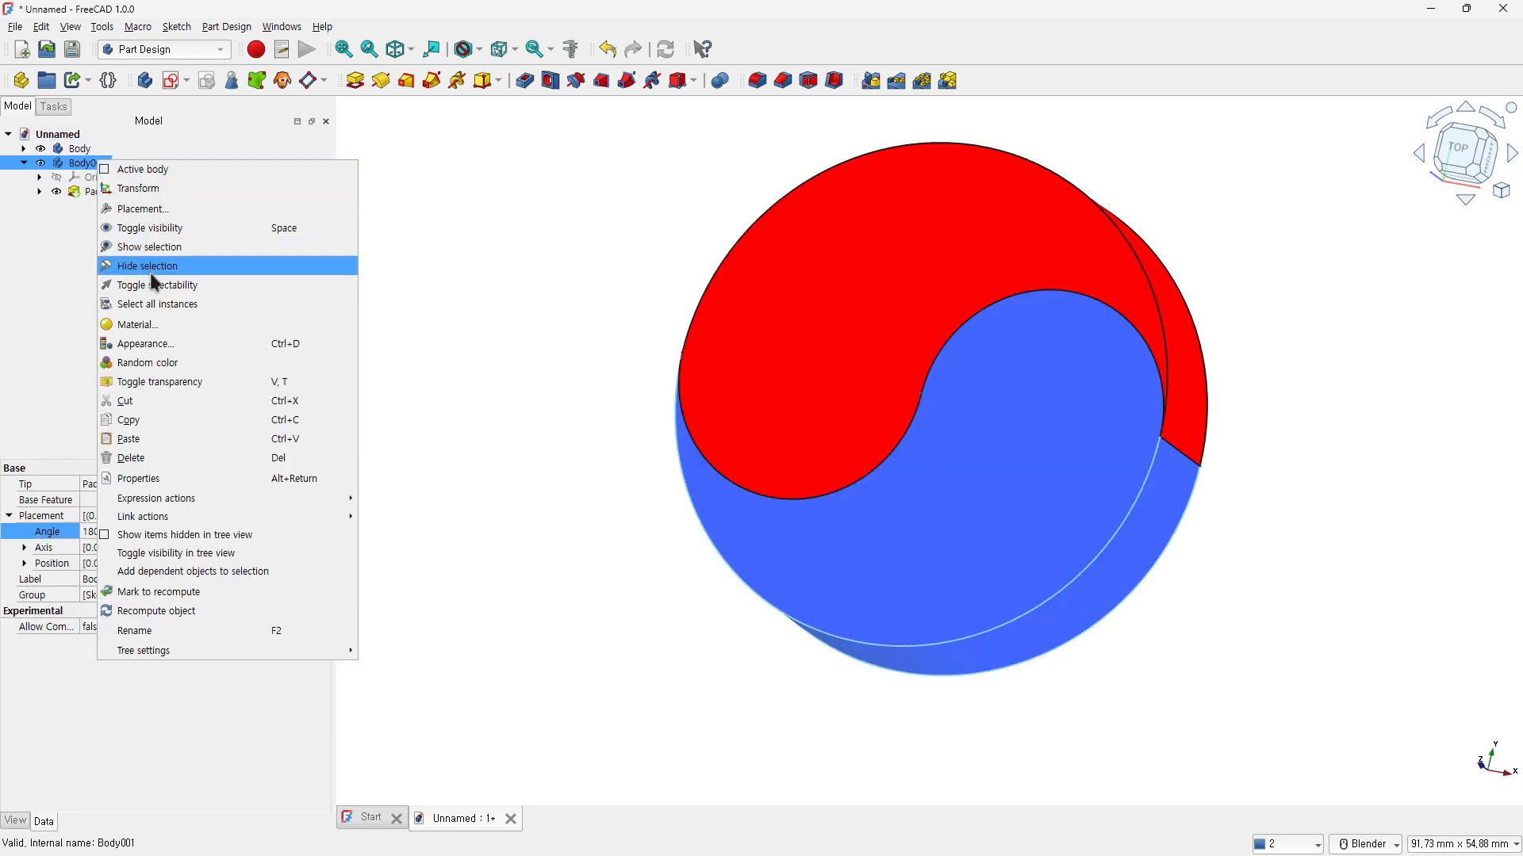
{"action": "left_click", "coordinate": [155, 344]}
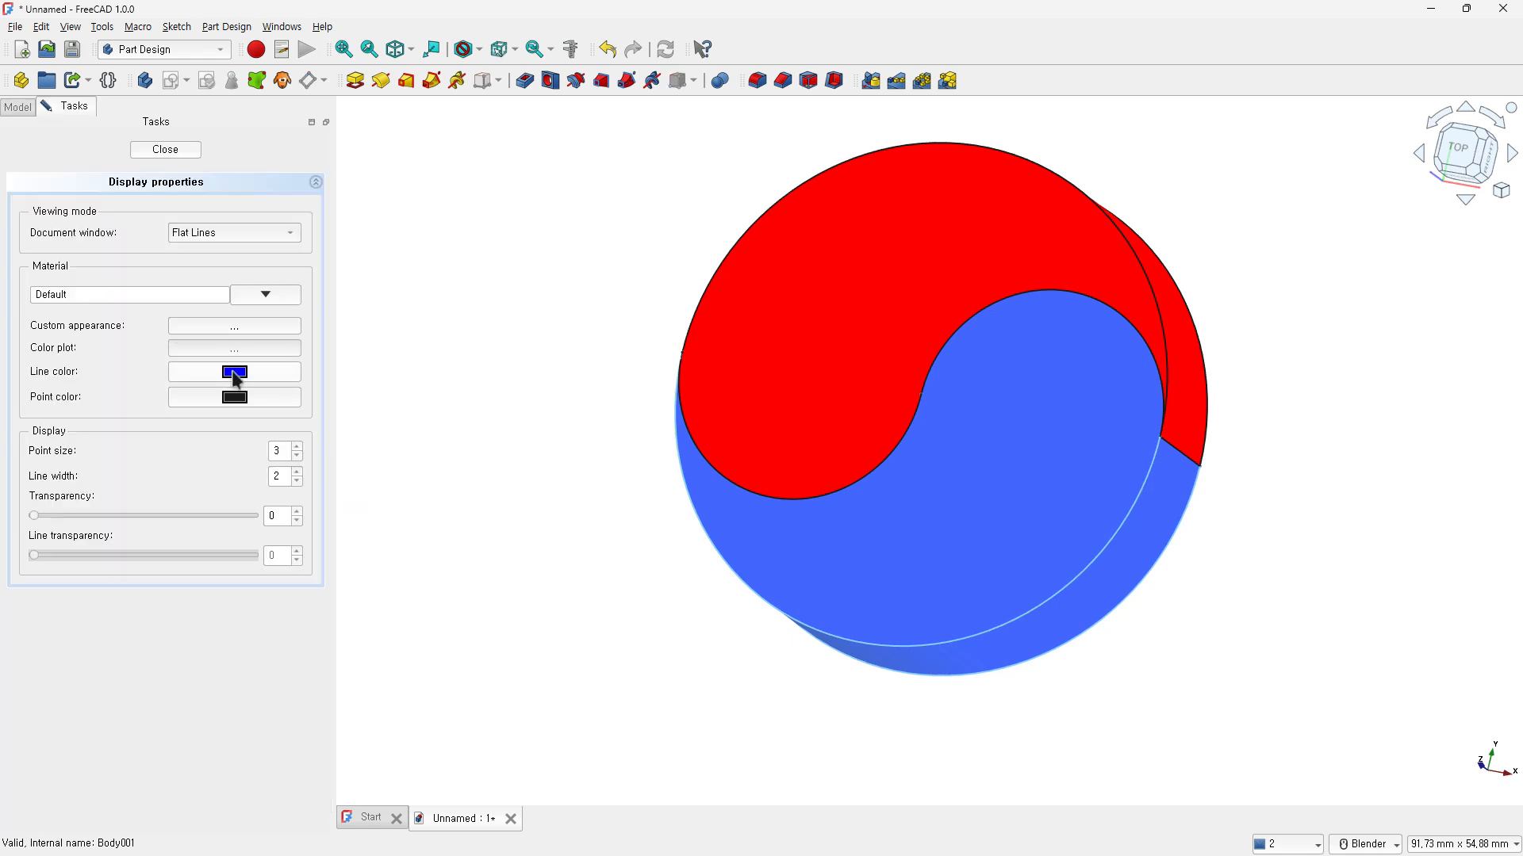
{"action": "left_click", "coordinate": [236, 379]}
{"action": "left_click", "coordinate": [574, 307]}
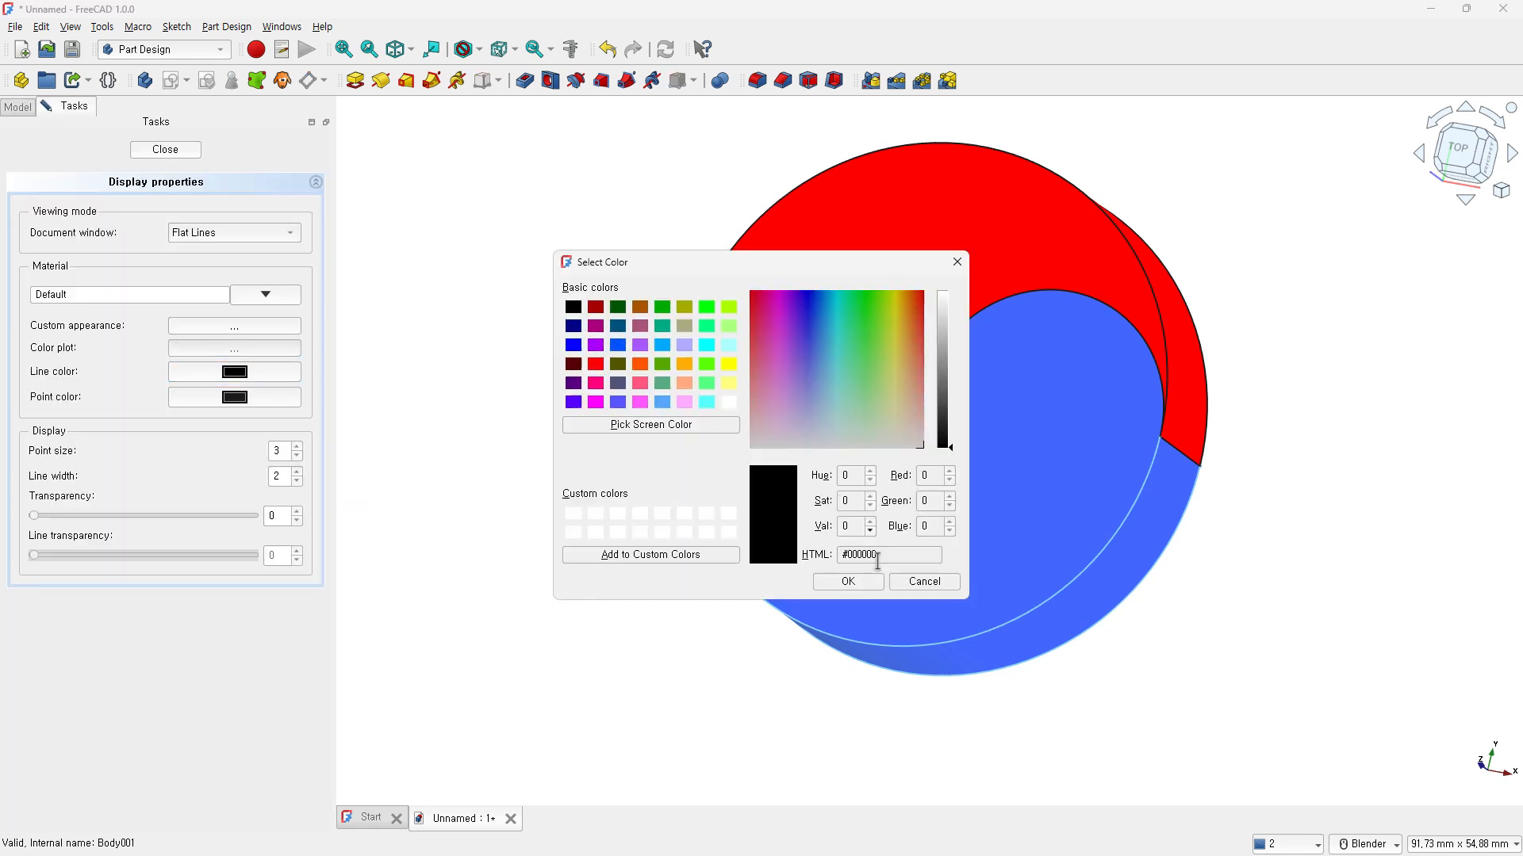
{"action": "left_click", "coordinate": [877, 584]}
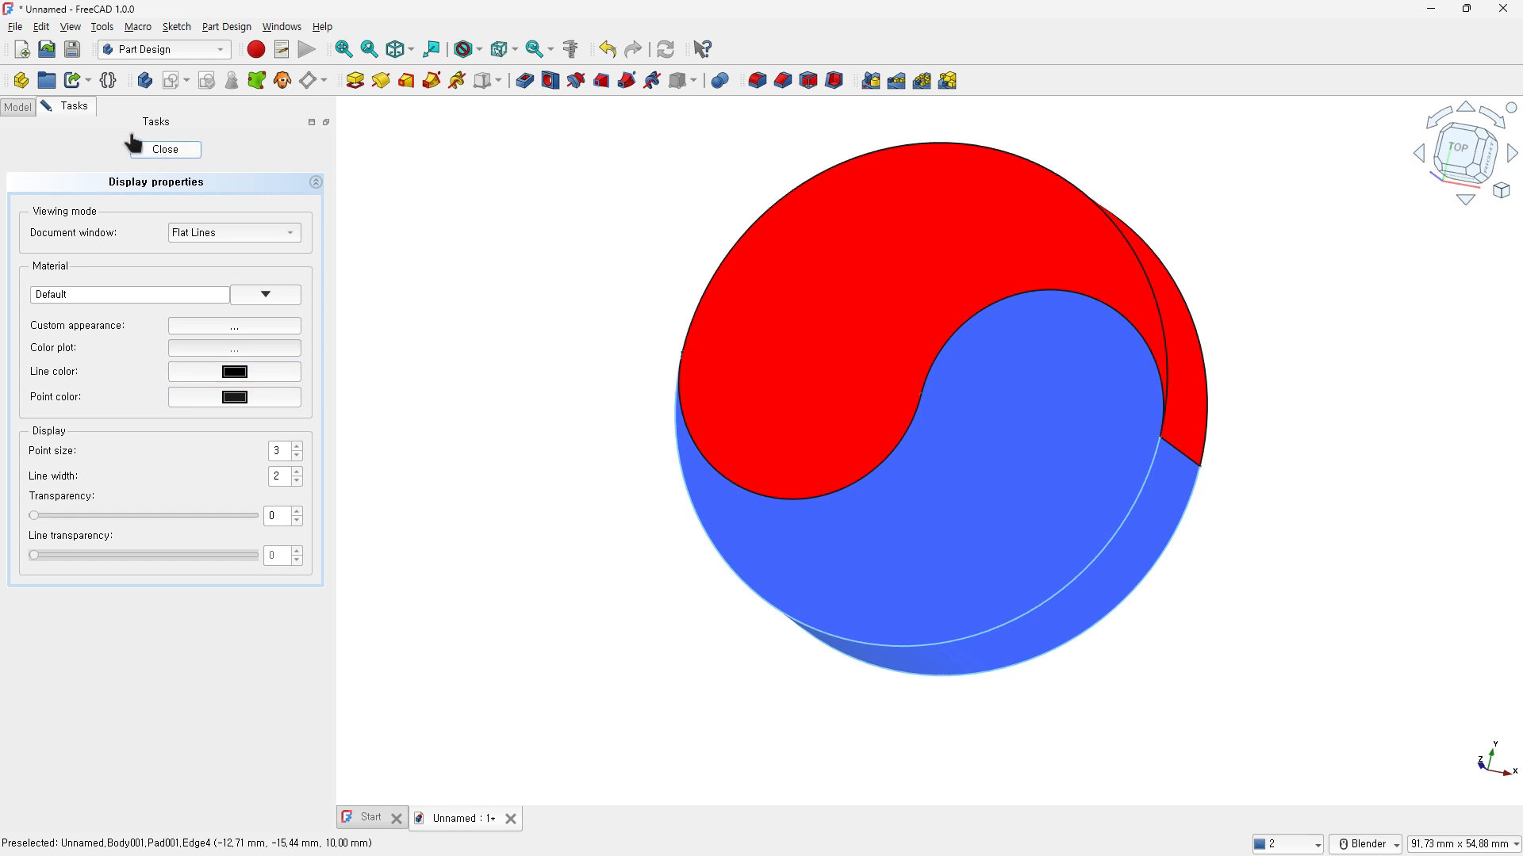
- Finish editing the duplicated body's display properties and clear the selection to view the red and blue model at an angle
{"action": "left_click", "coordinate": [158, 153]}
{"action": "left_click", "coordinate": [440, 310]}
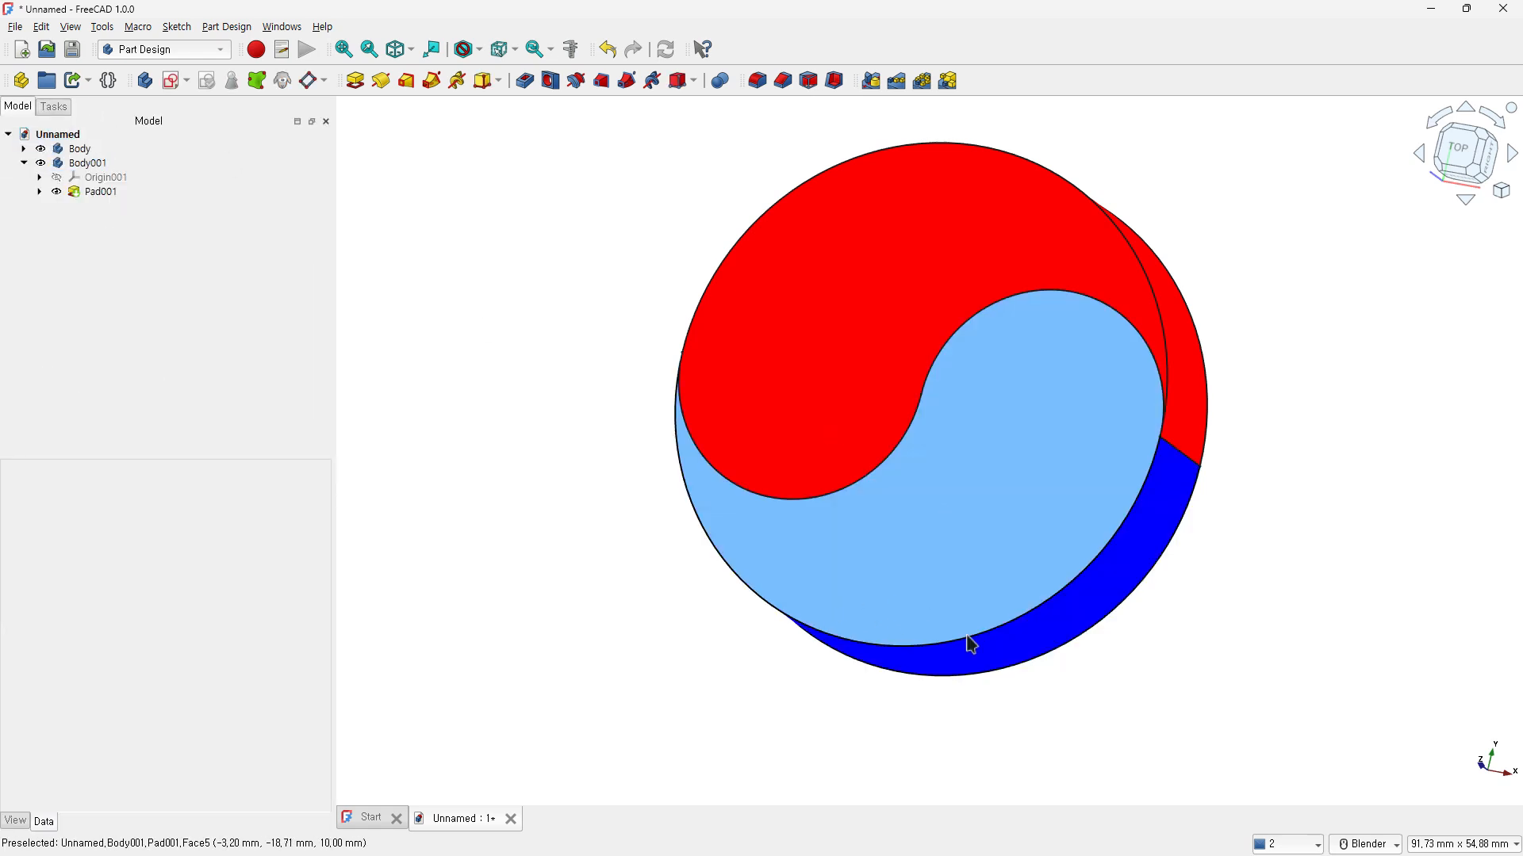
{"action": "middle_click_drag", "start_coordinate": [1258, 405], "coordinate": [1196, 398]}
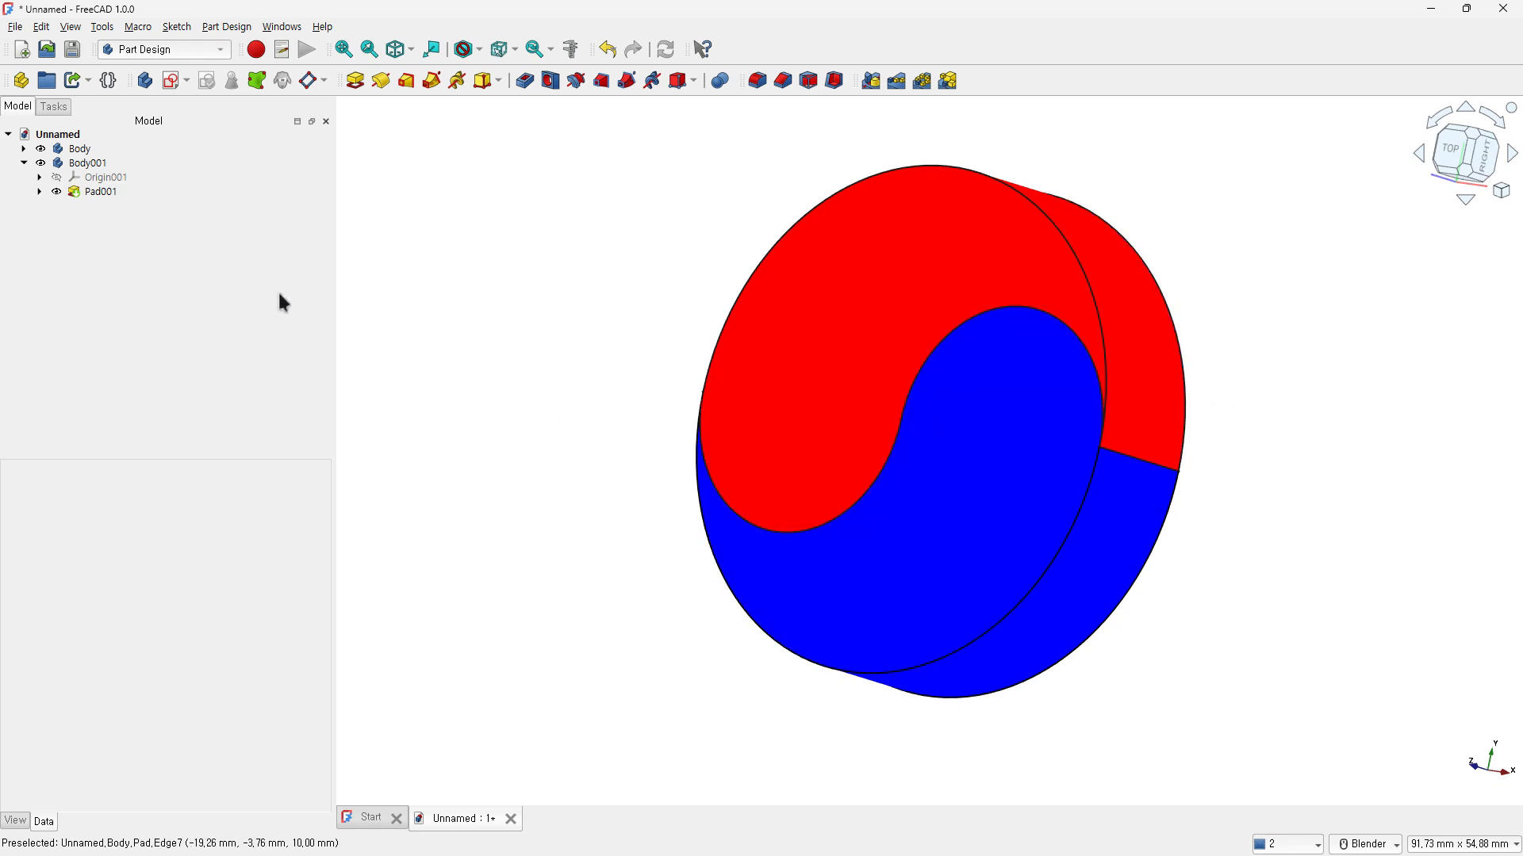
- Select both the original body and the duplicated body and start exporting them to a file
{"action": "left_click", "coordinate": [79, 150]}
{"action": "left_click", "coordinate": [82, 160]}
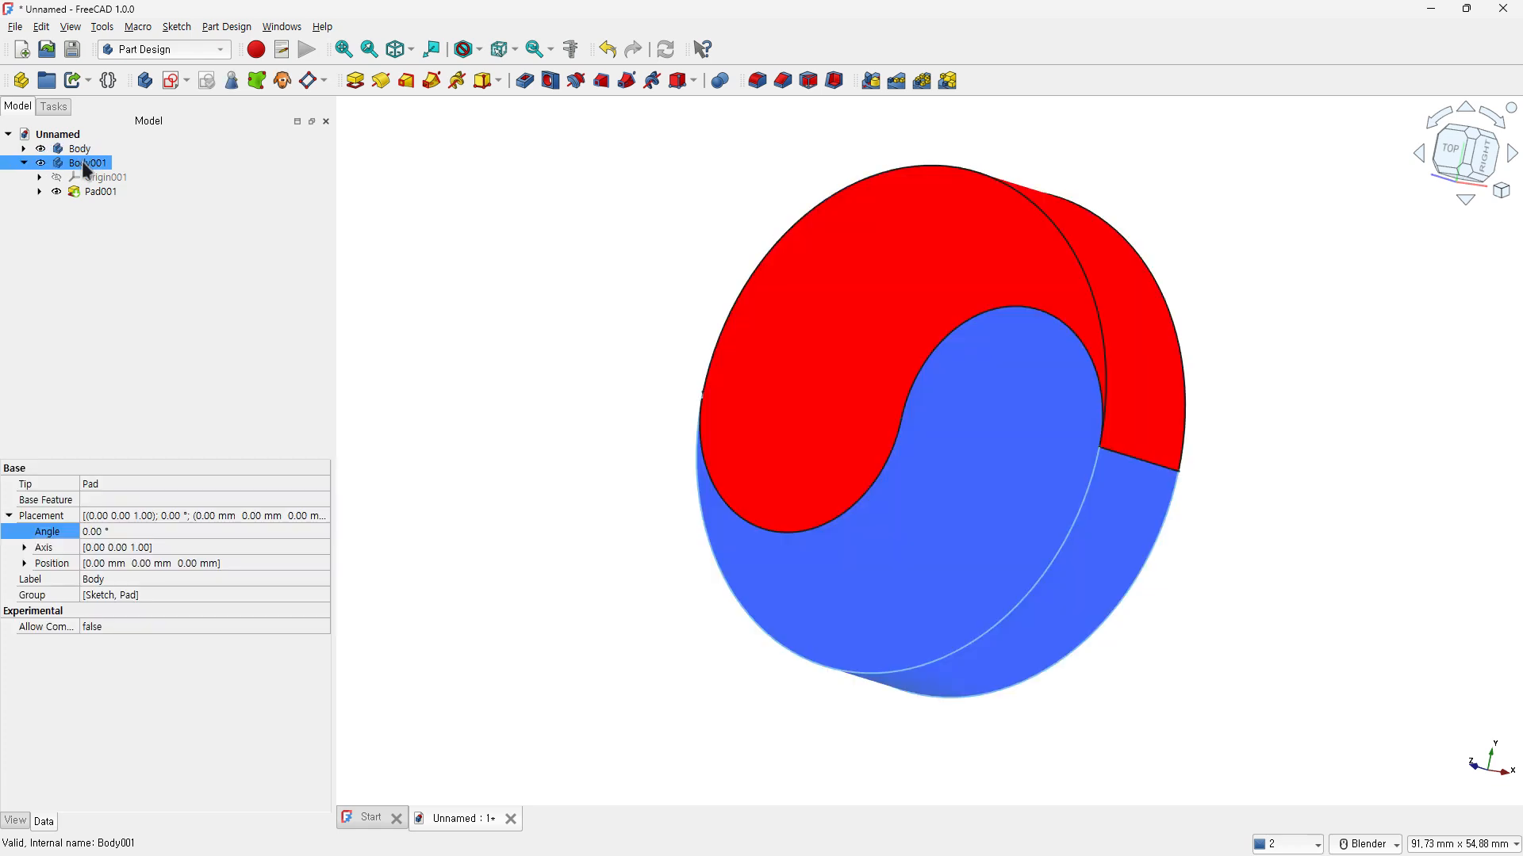
{"action": "left_click", "coordinate": [85, 153]}
{"action": "left_click", "coordinate": [88, 164], "text": "ctrl"}
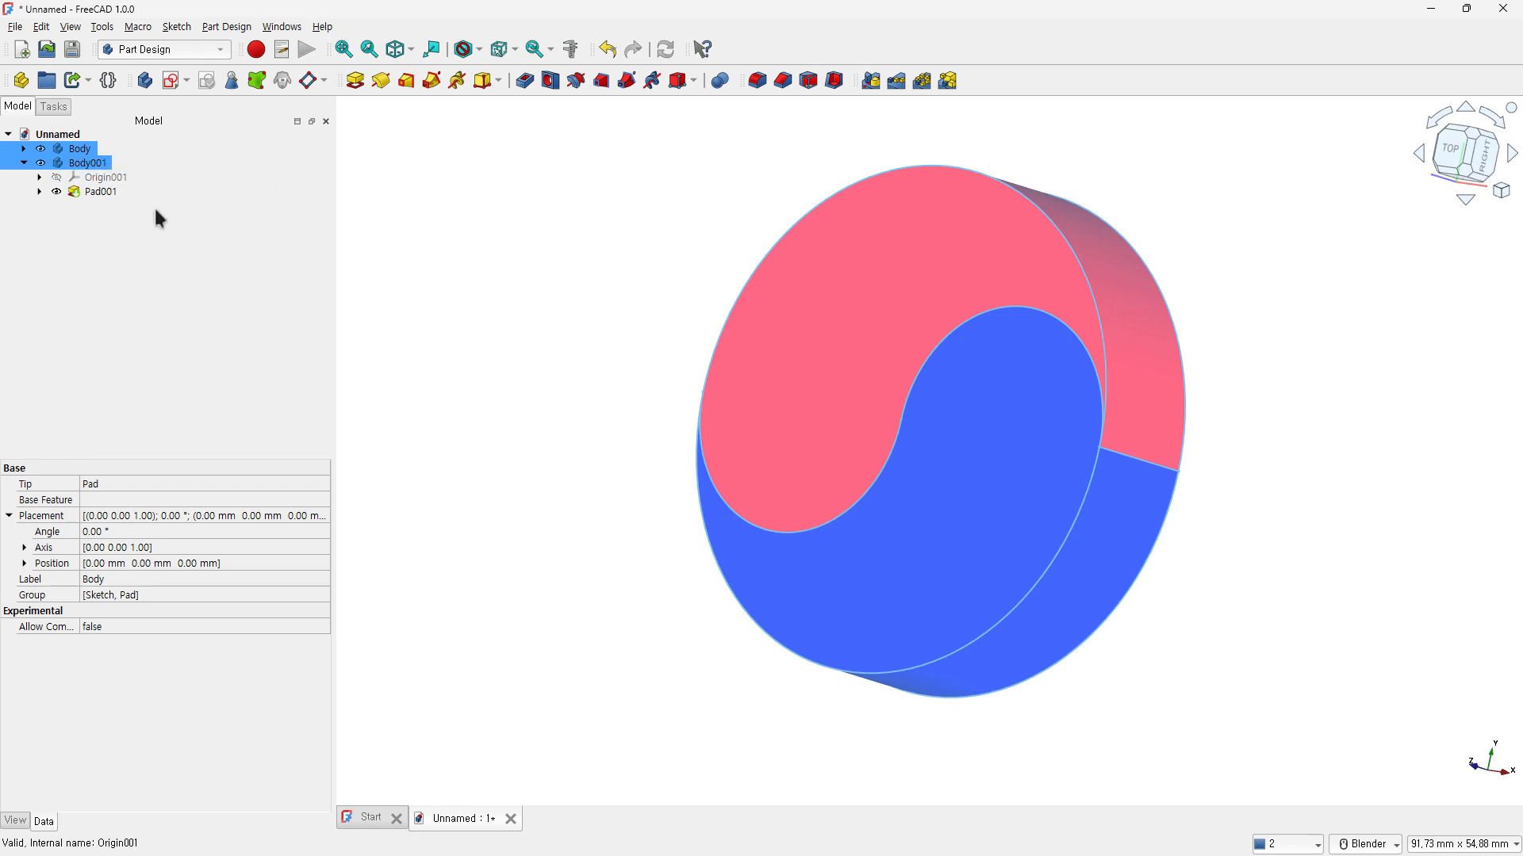
{"action": "left_click", "coordinate": [16, 26]}
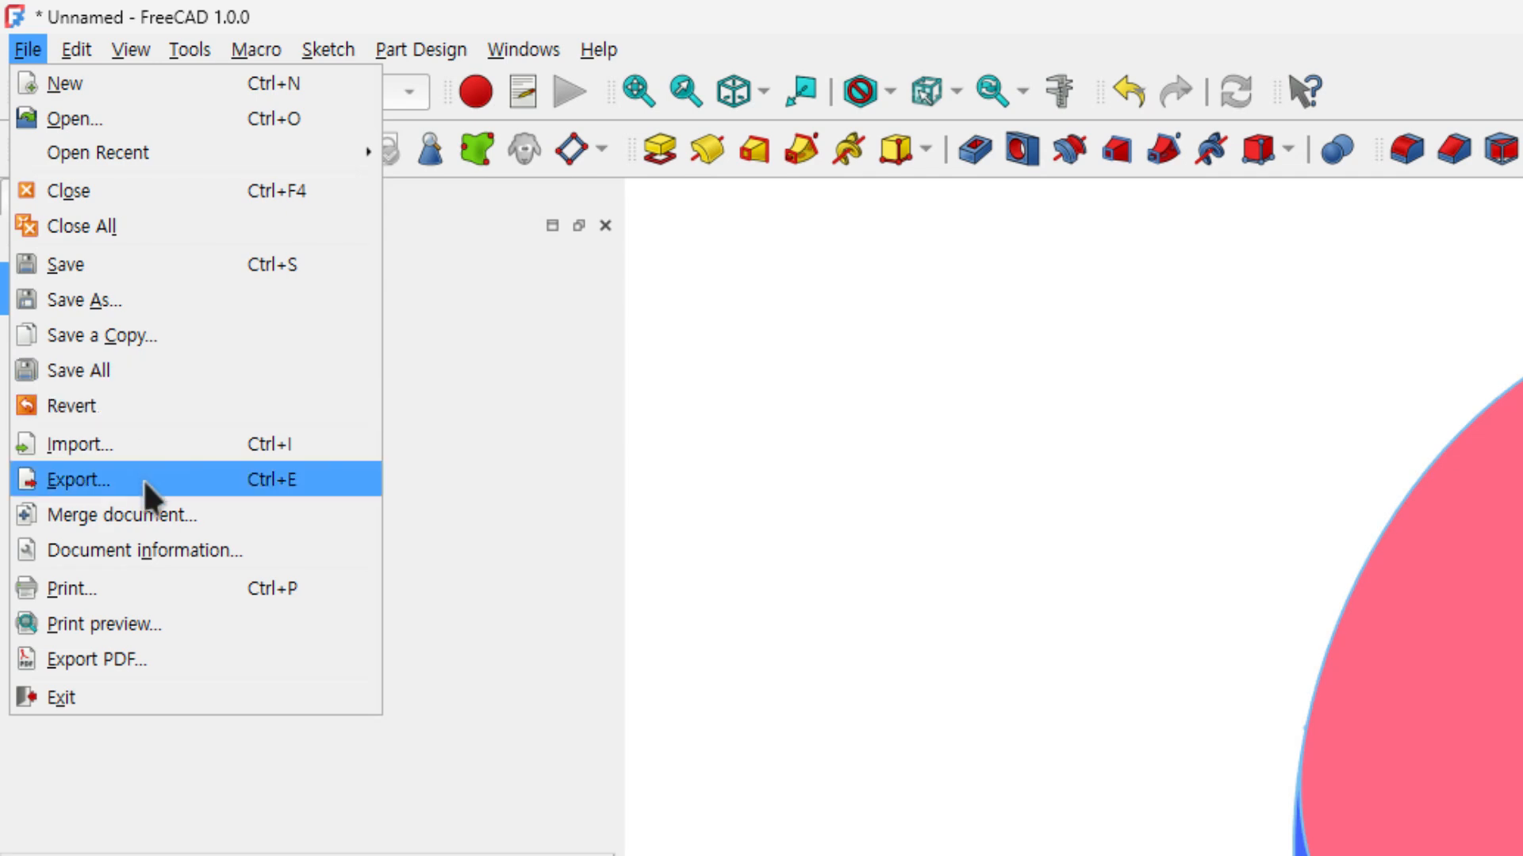
{"action": "left_click", "coordinate": [127, 427]}
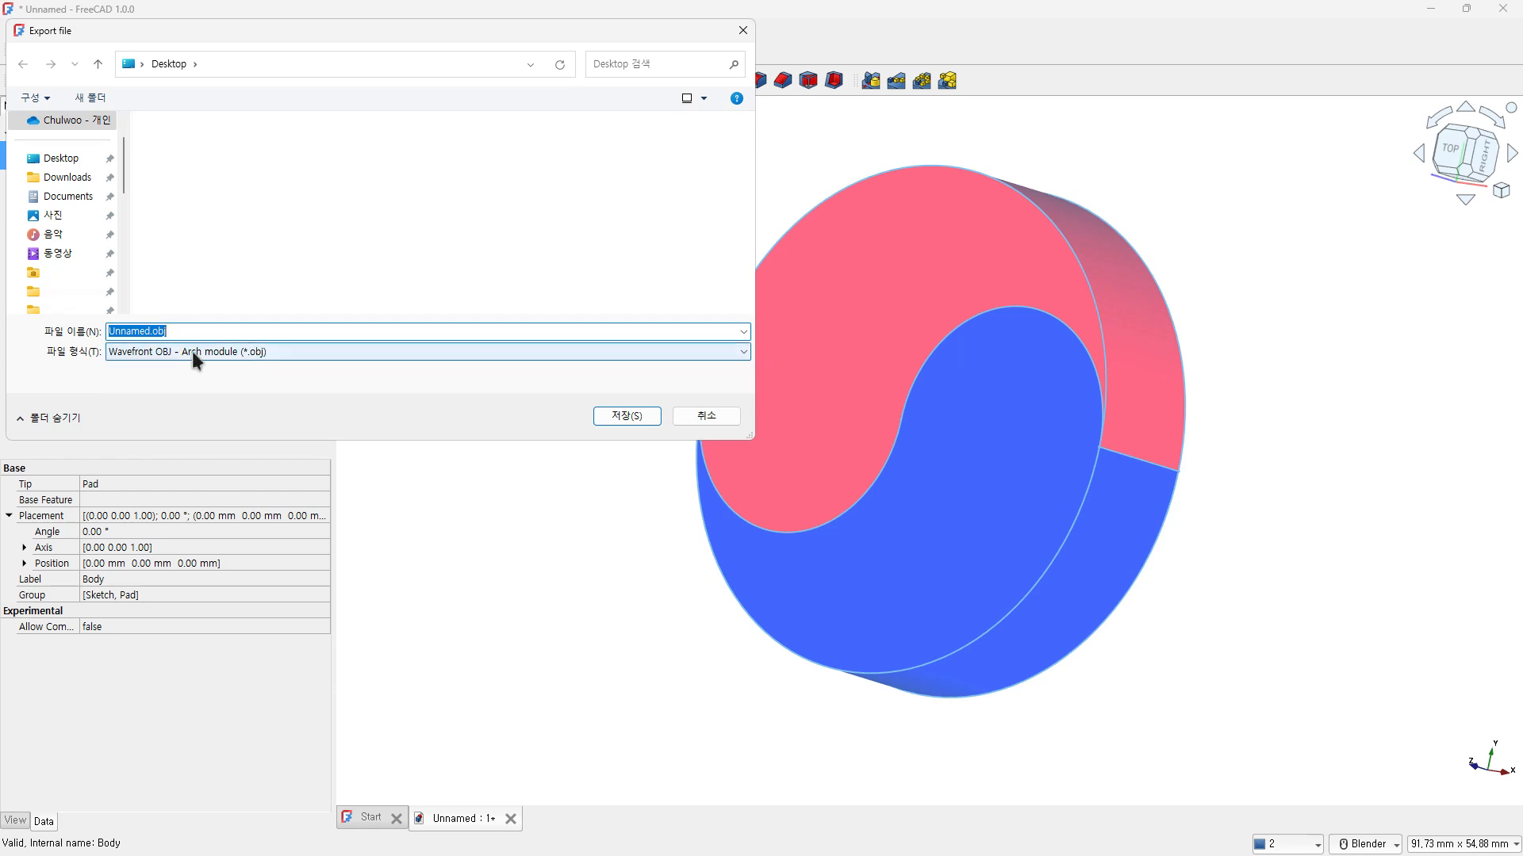
- Export both bodies to the Desktop as Unnamed.obj in the Wavefront OBJ - Arch module (*.obj) format
{"action": "left_click", "coordinate": [744, 351]}
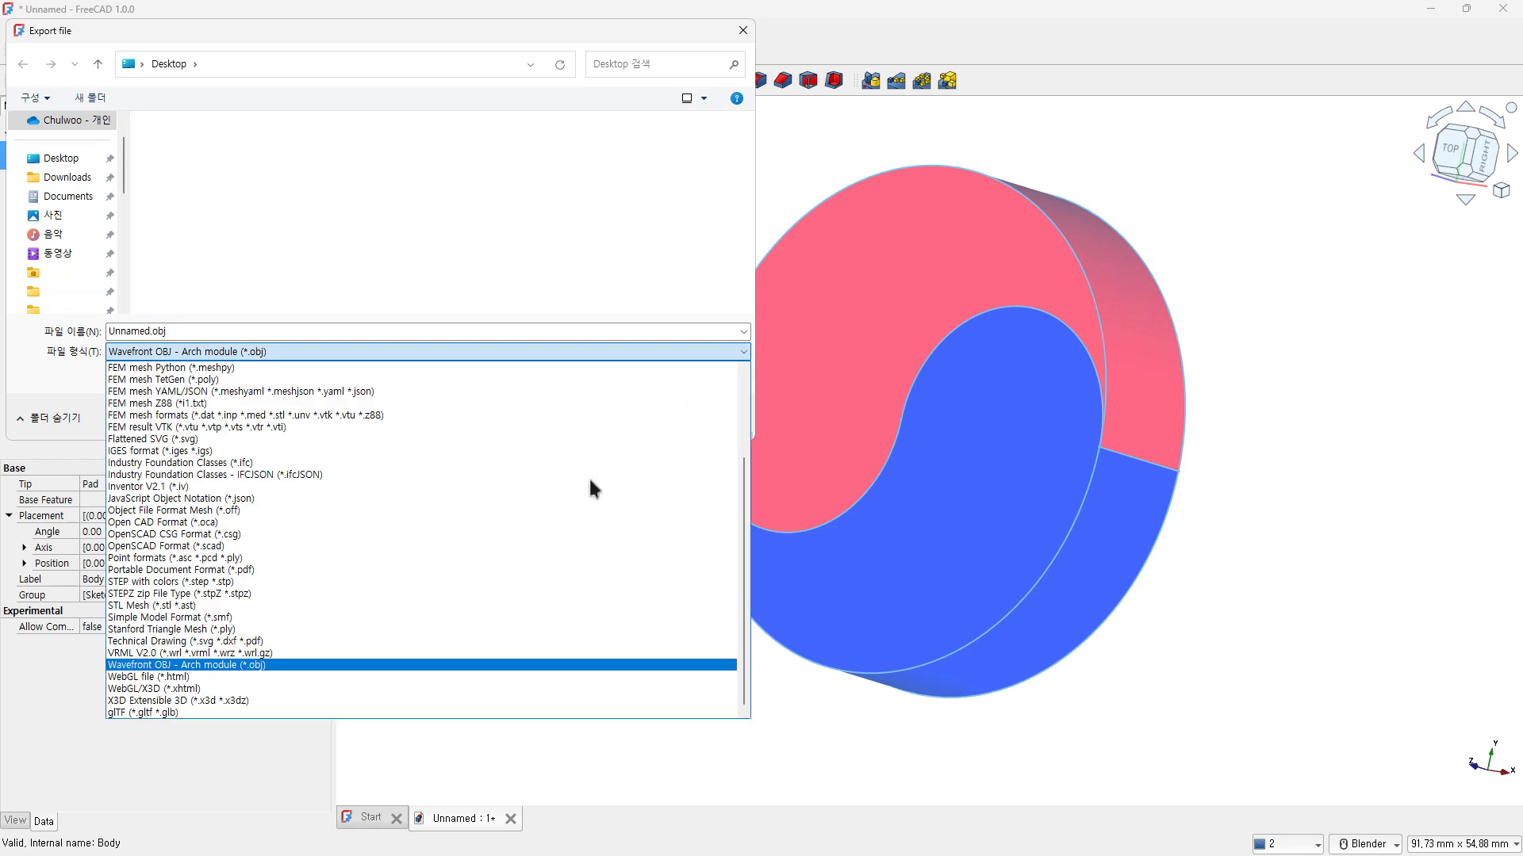
{"action": "scroll", "coordinate": [550, 508], "scroll_direction": "up", "scroll_amount": 10}
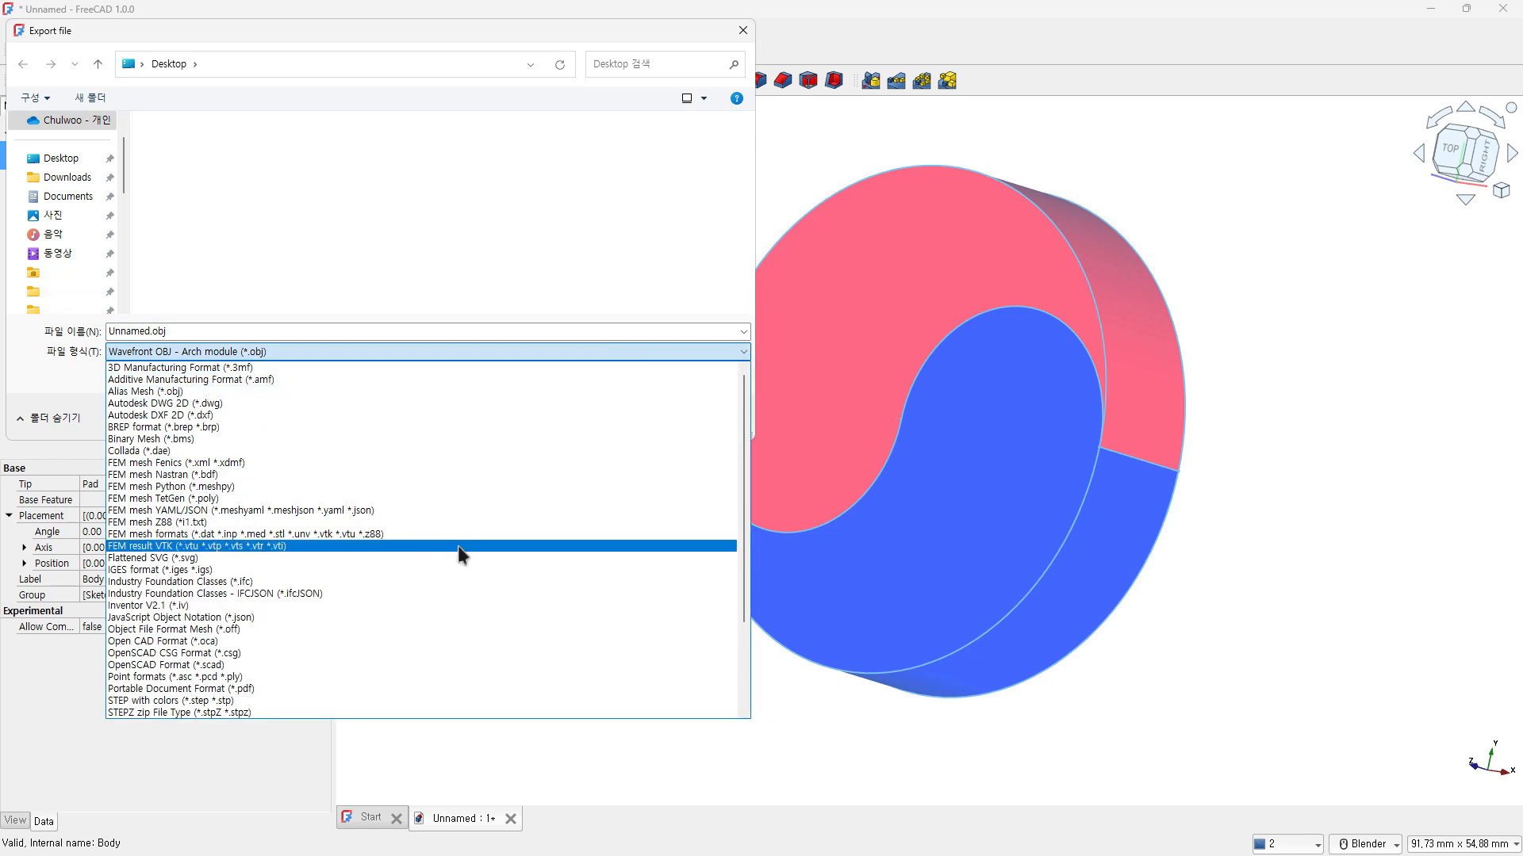
{"action": "scroll", "coordinate": [459, 546], "scroll_direction": "down", "scroll_amount": 3}
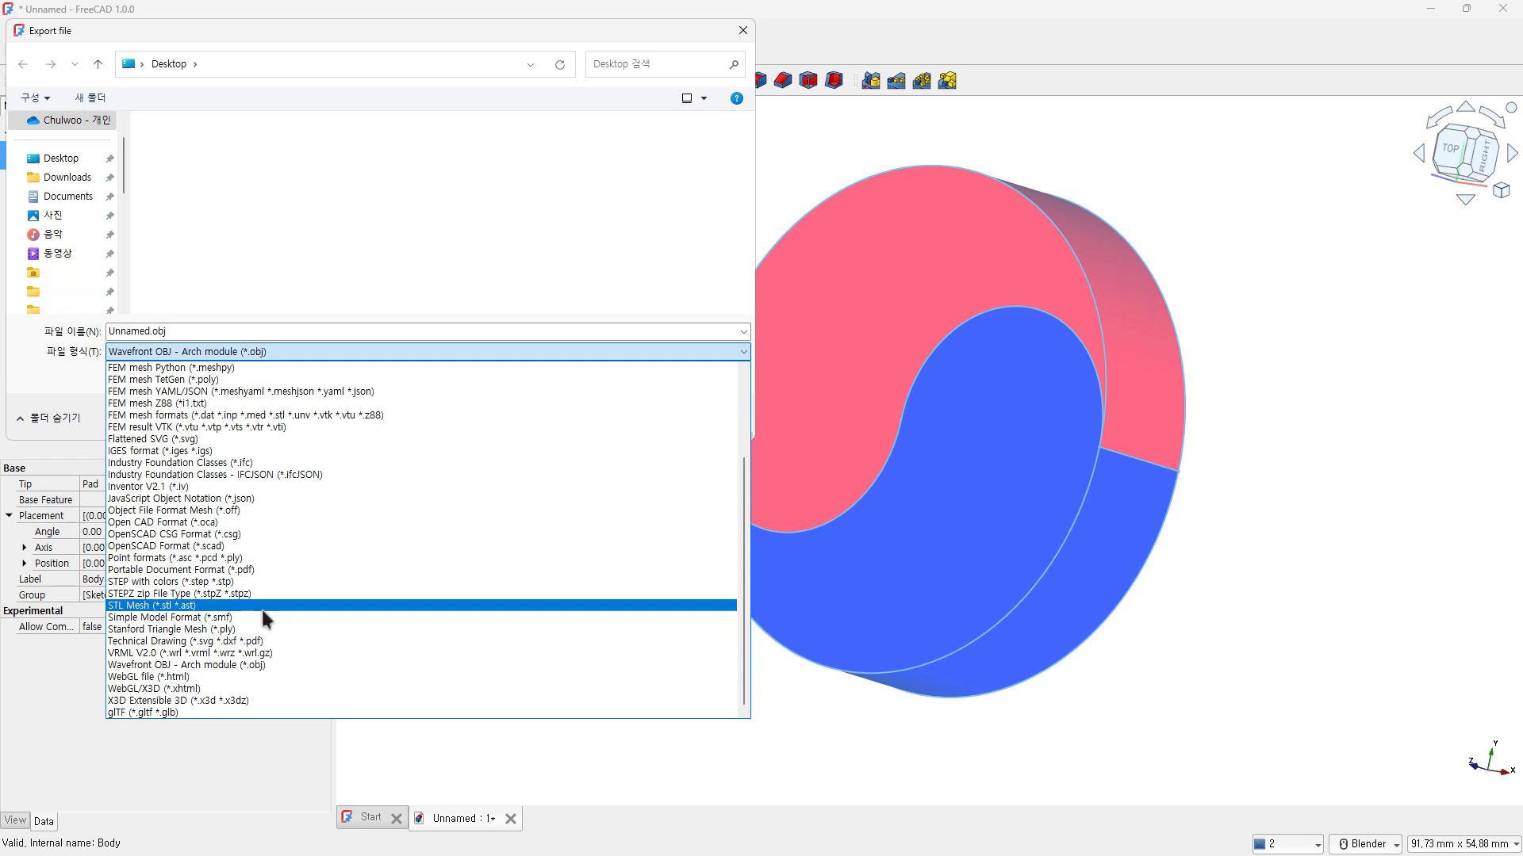
{"action": "scroll", "coordinate": [261, 610], "scroll_direction": "up", "scroll_amount": 3}
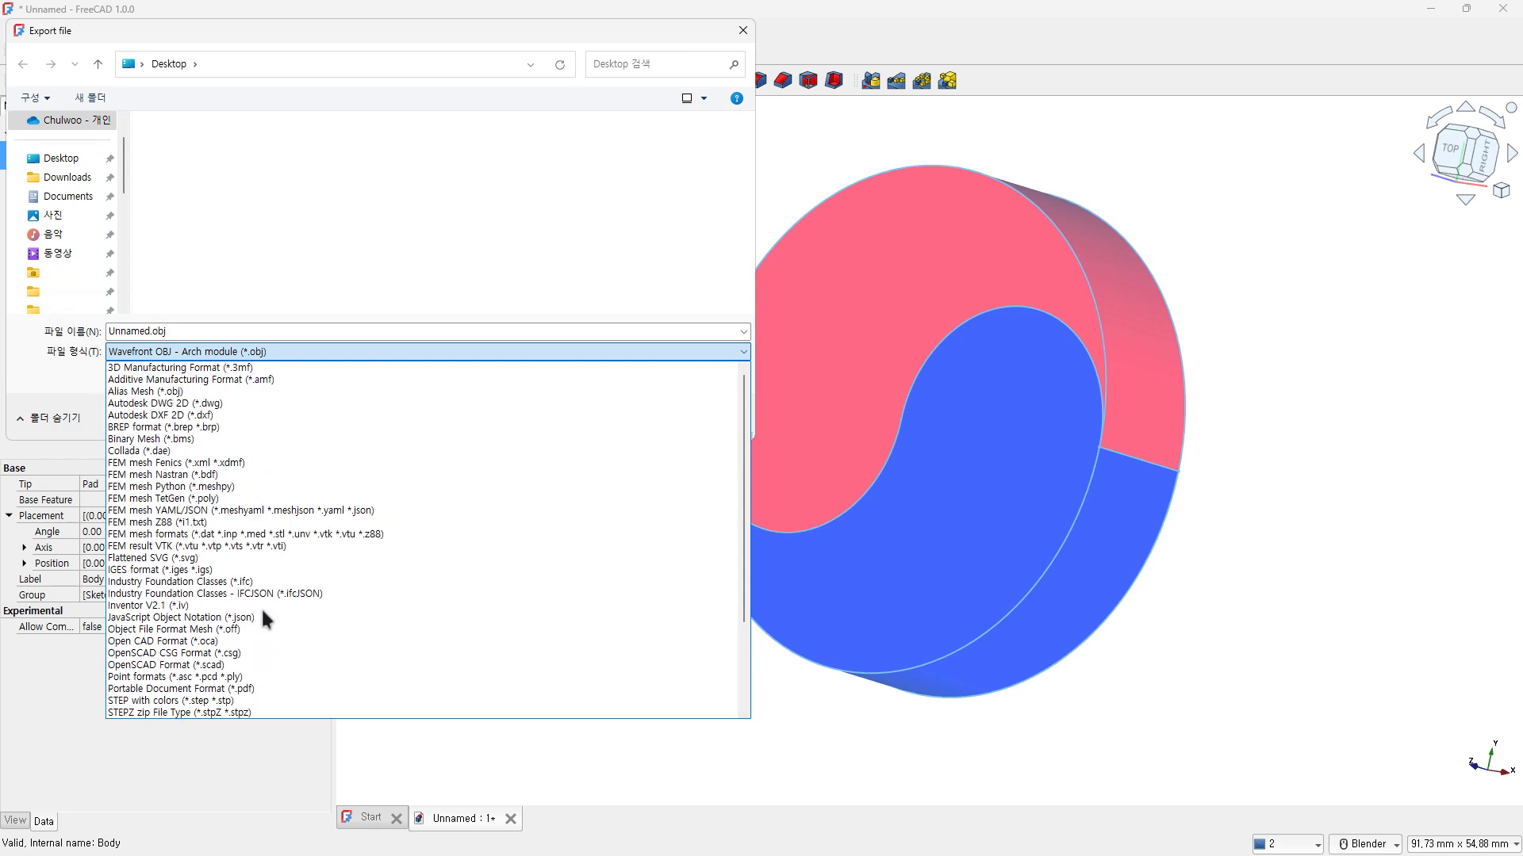
{"action": "scroll", "coordinate": [362, 433], "scroll_direction": "down", "scroll_amount": 3}
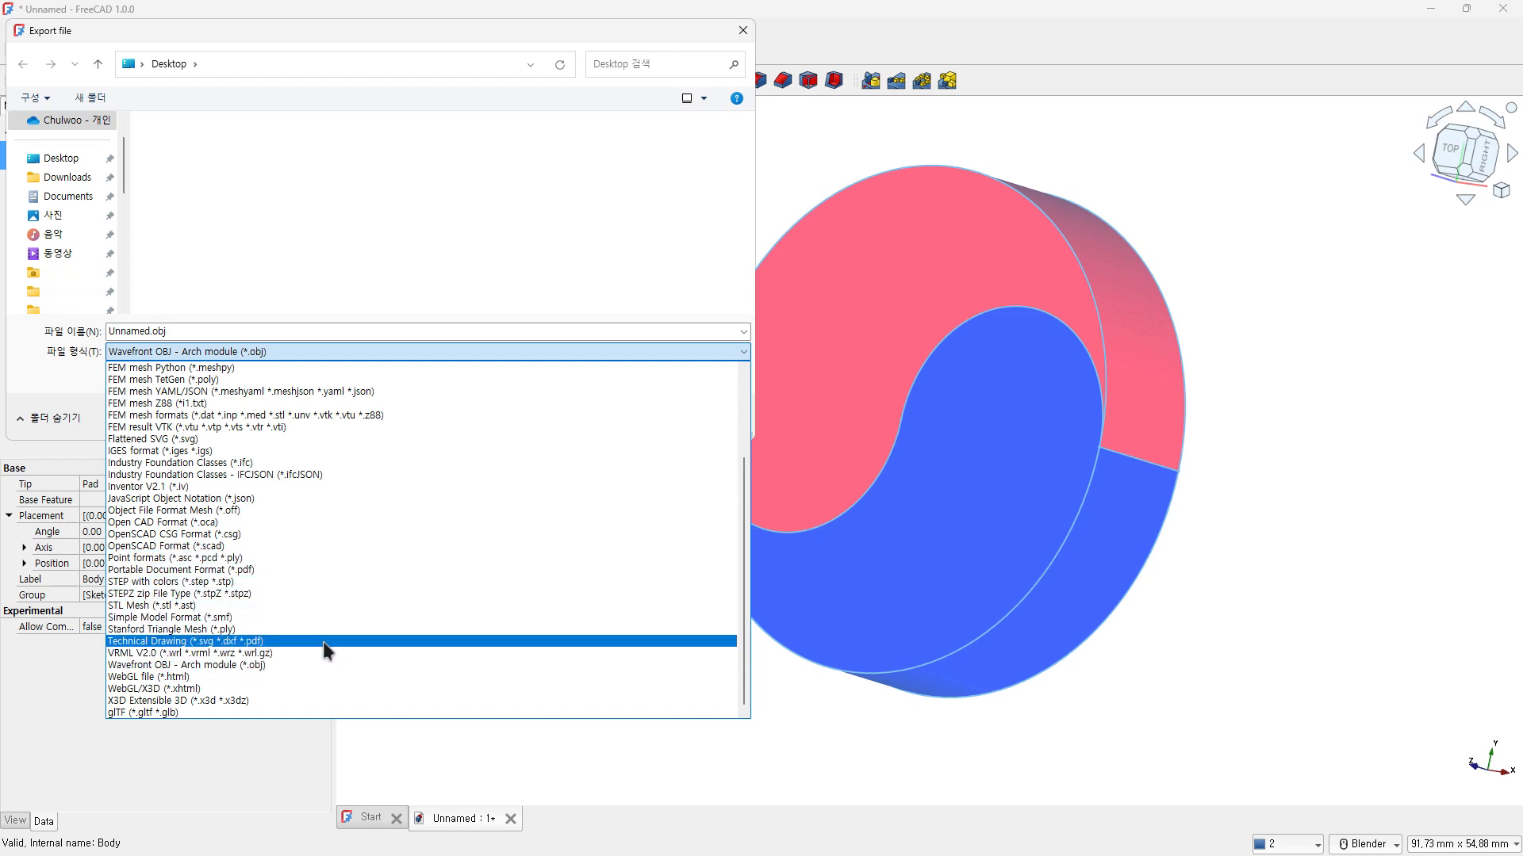
{"action": "scroll", "coordinate": [322, 640], "scroll_direction": "up", "scroll_amount": 4}
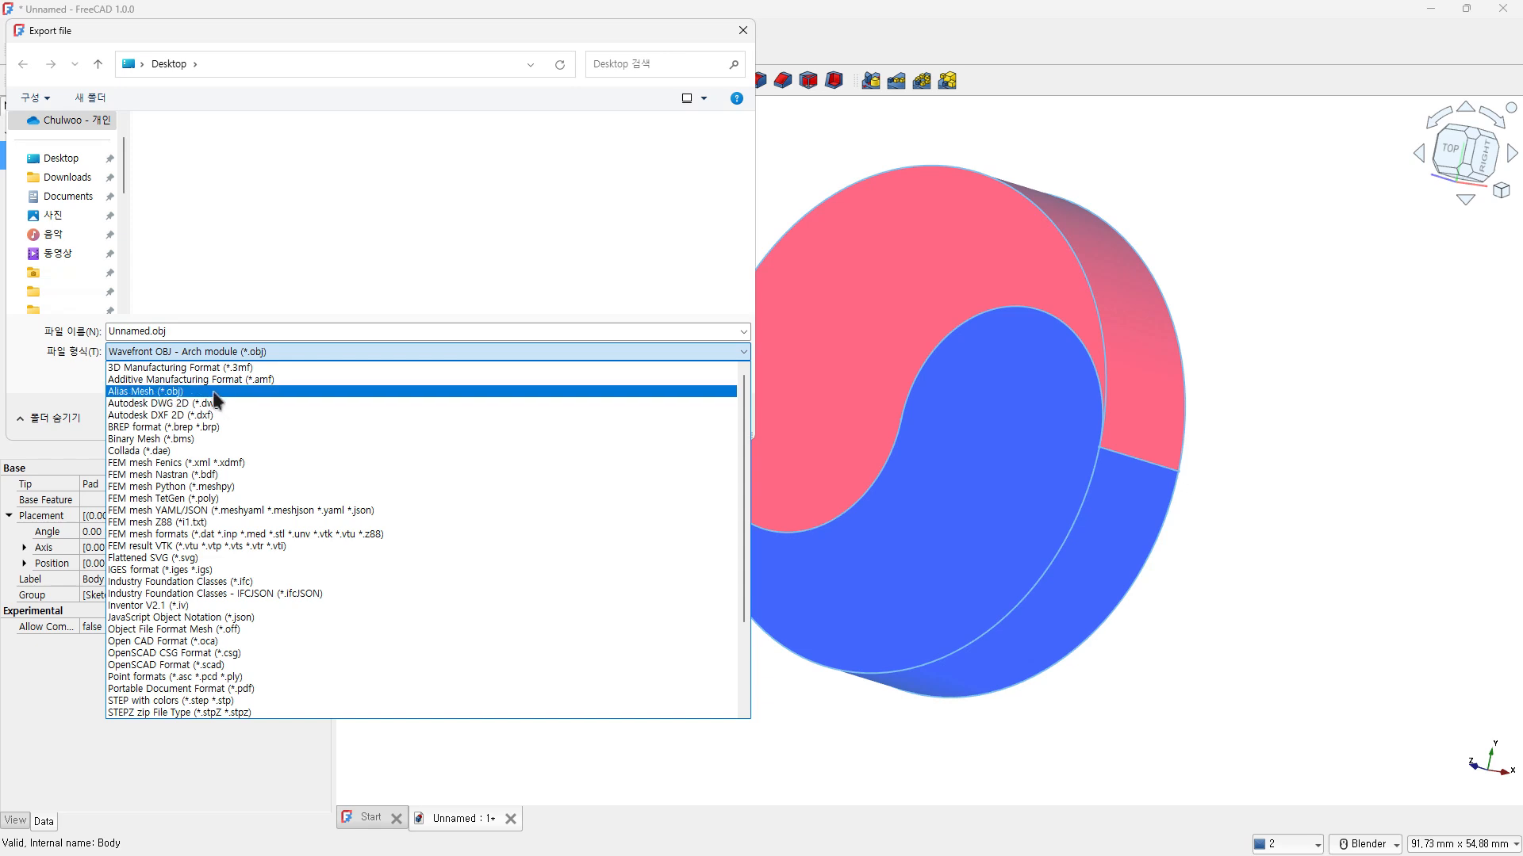
{"action": "scroll", "coordinate": [212, 392], "scroll_direction": "down", "scroll_amount": 4}
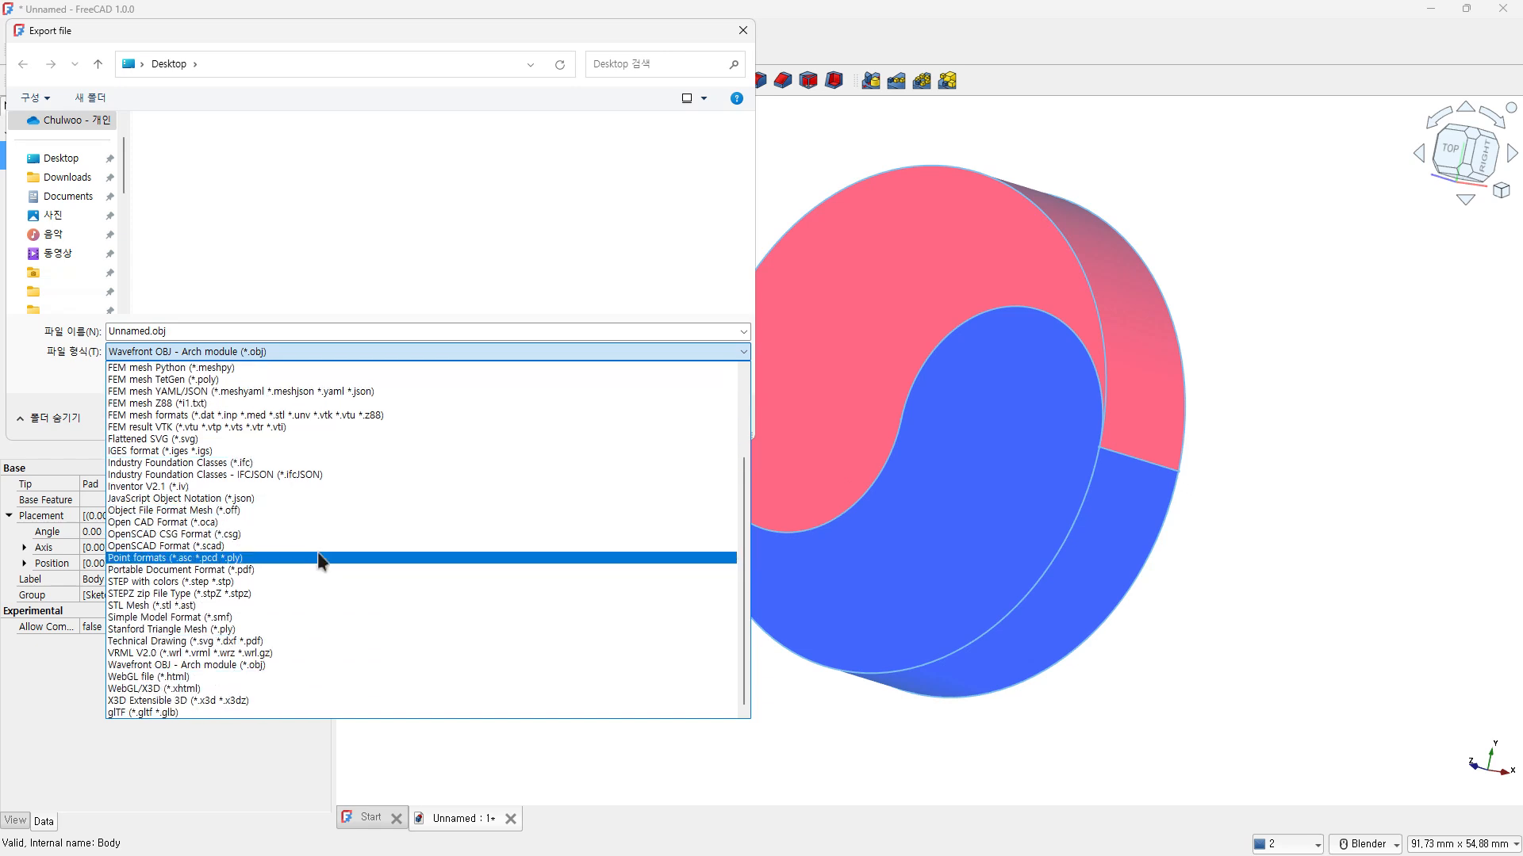
{"action": "left_click", "coordinate": [244, 665]}
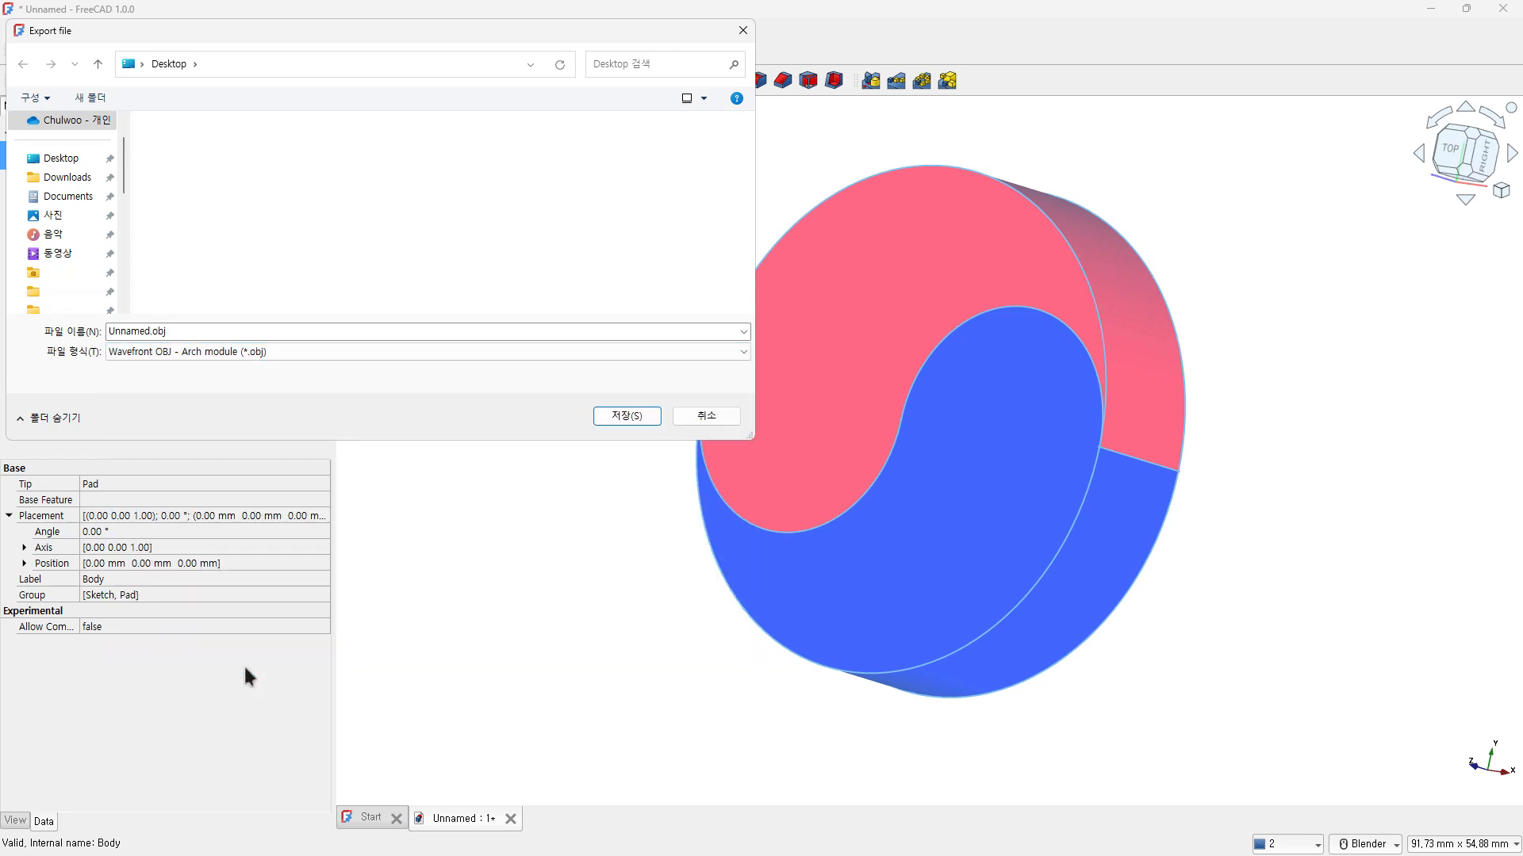
{"action": "left_click", "coordinate": [631, 418]}
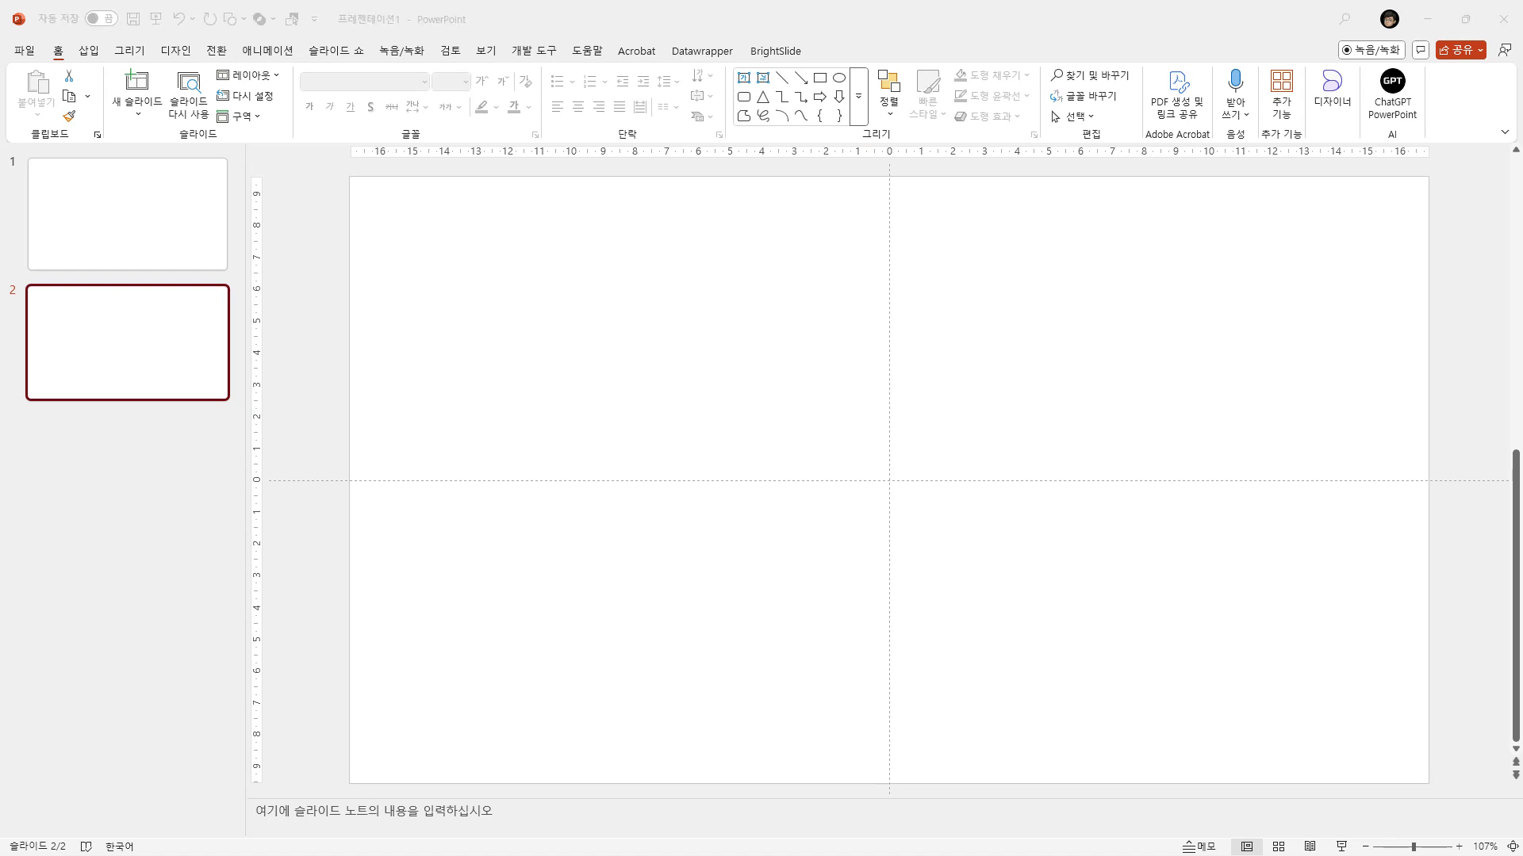
- Switch to PowerPoint, insert the exported OBJ model on slide 2, and place it slightly tilted to the left of the slide's centre
{"action": "left_click_drag", "start_coordinate": [1518, 480], "coordinate": [731, 422]}
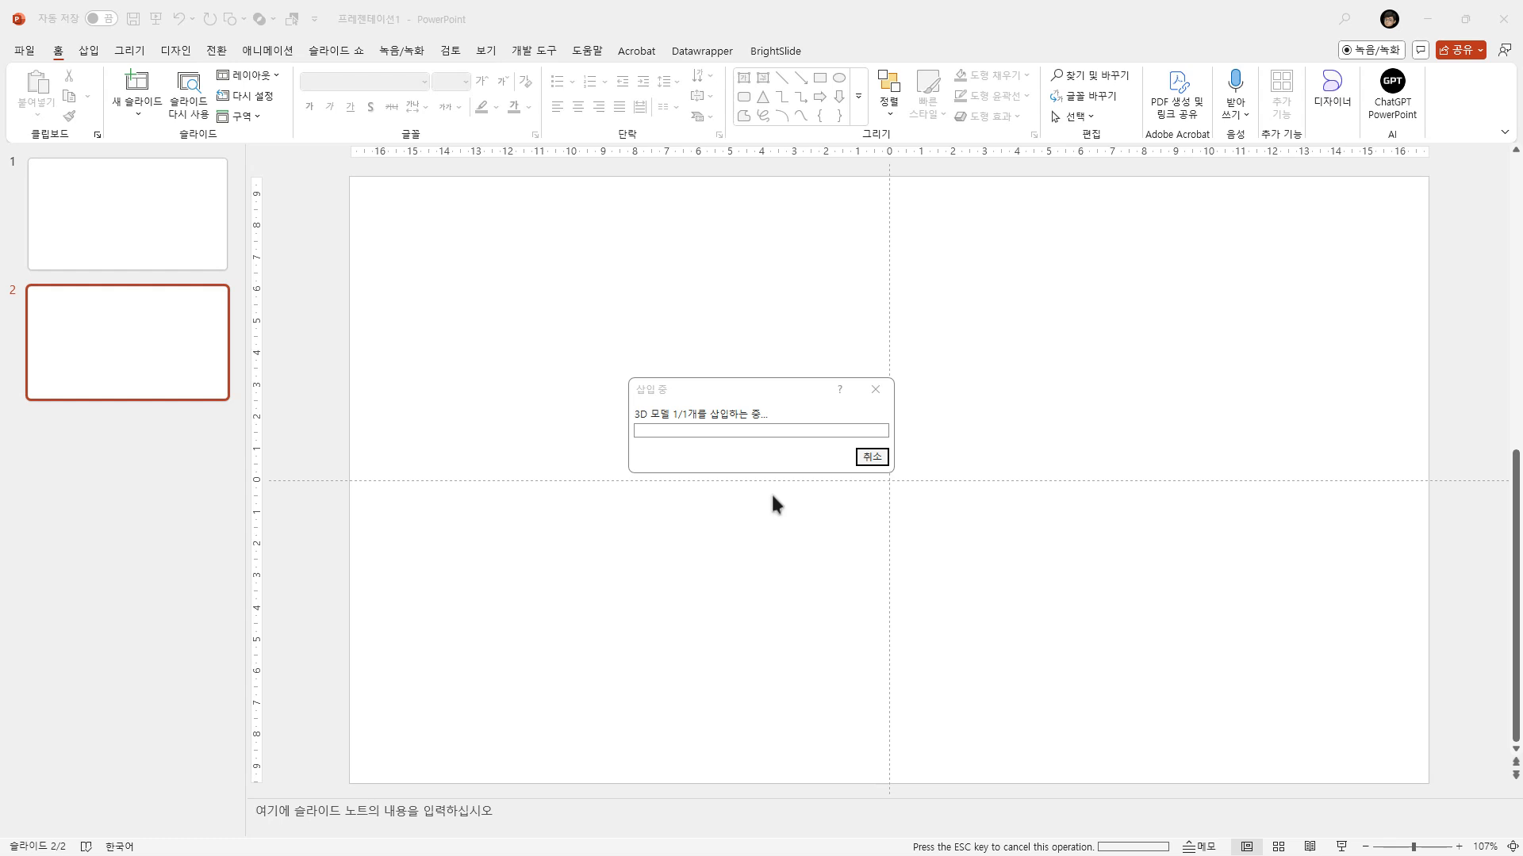
{"action": "left_click_drag", "start_coordinate": [889, 480], "coordinate": [825, 497]}
{"action": "left_click_drag", "start_coordinate": [849, 398], "coordinate": [748, 391]}
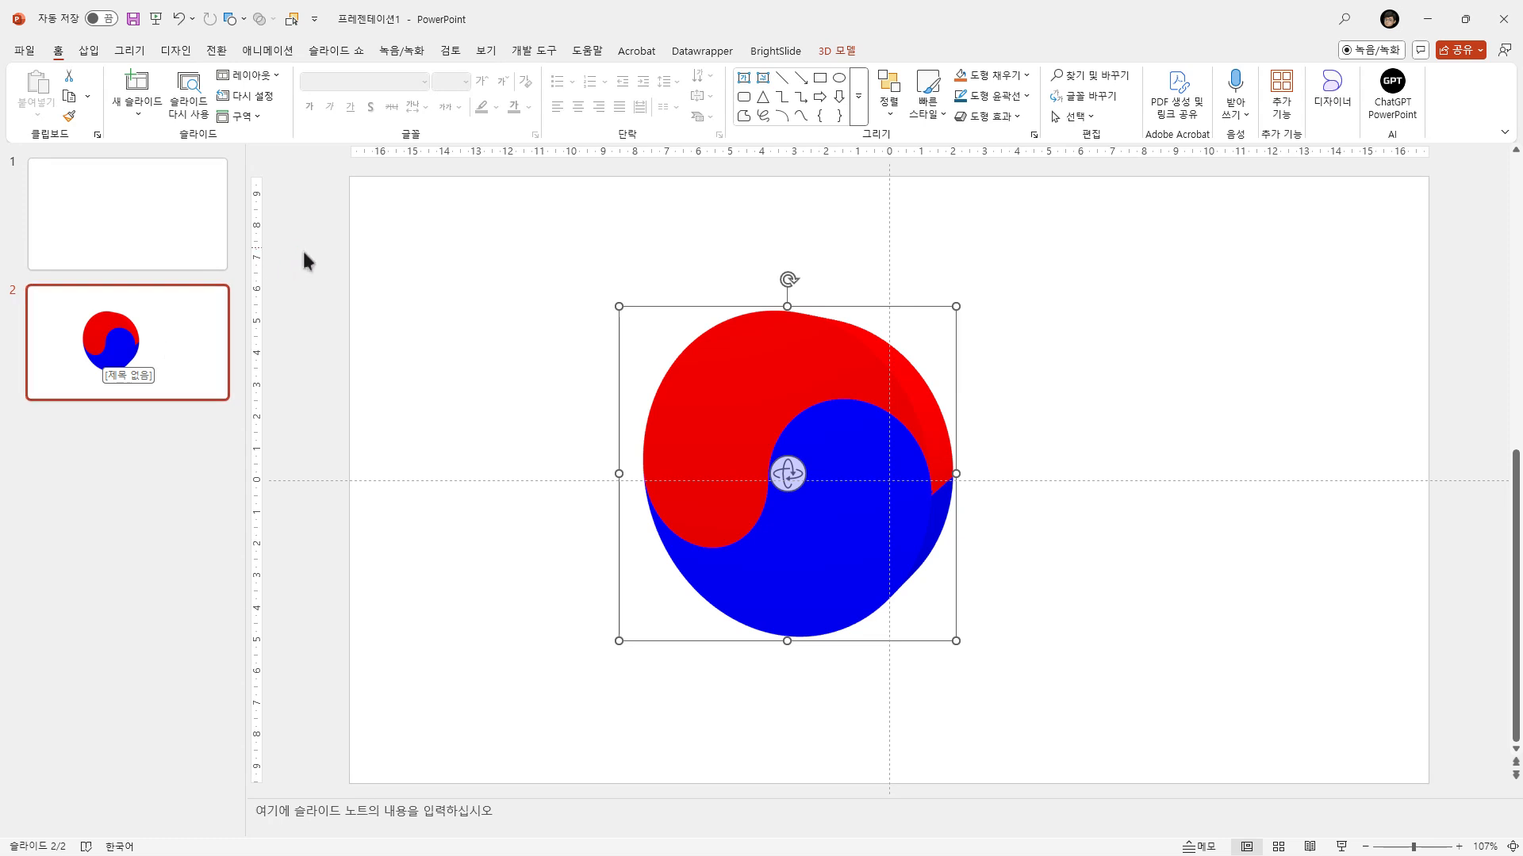
- Try the 점프 및 회전 (Jump & Turn), 스윙 (Swing), 턴테이블 (Turntable) and 도착 (Arrive) animations on the 3D model
{"action": "left_click", "coordinate": [270, 50]}
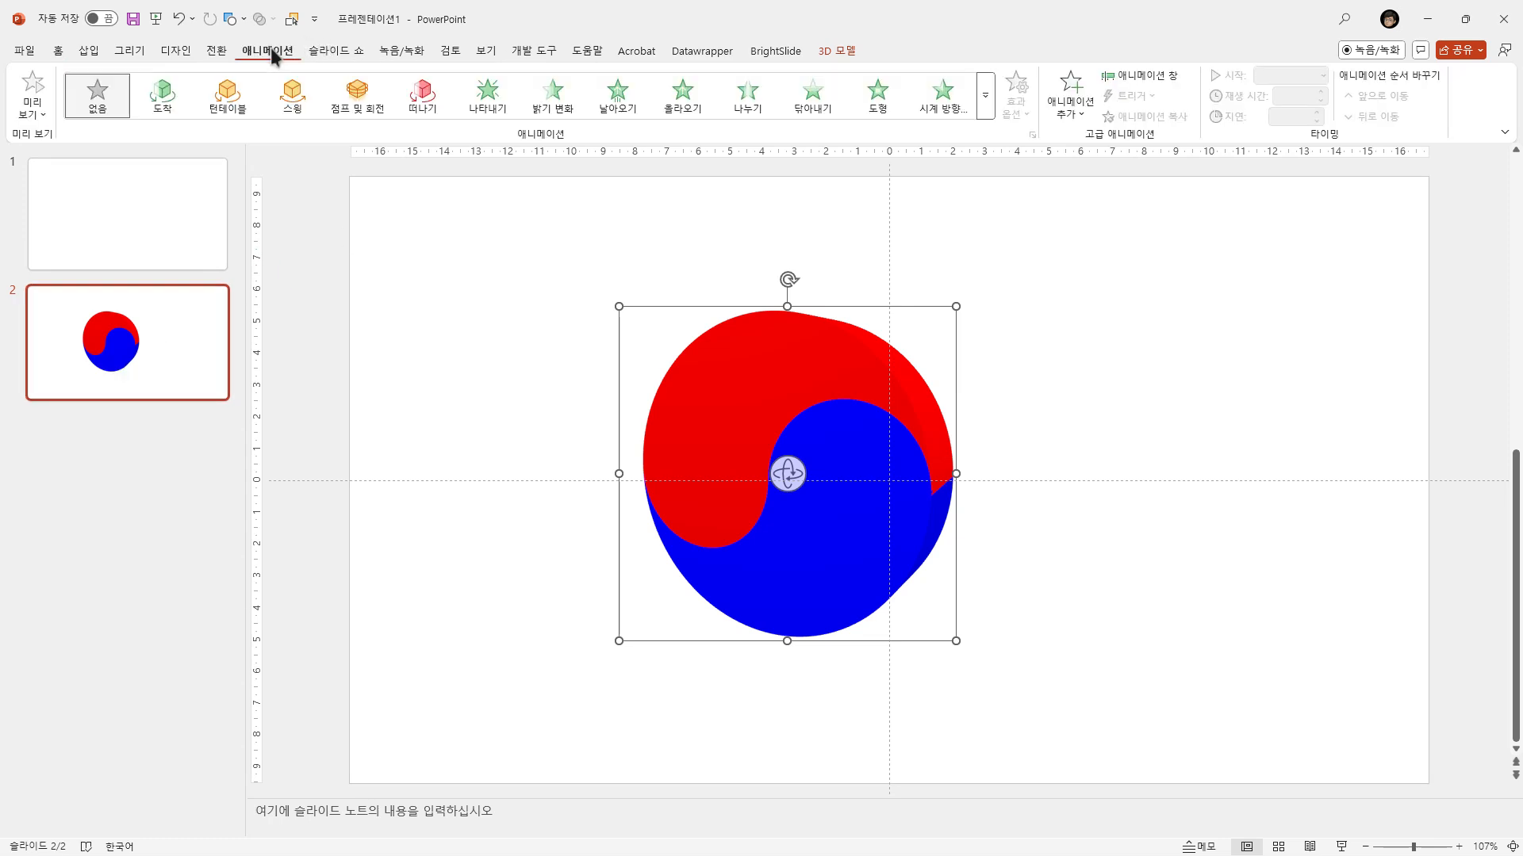
{"action": "left_click", "coordinate": [358, 106]}
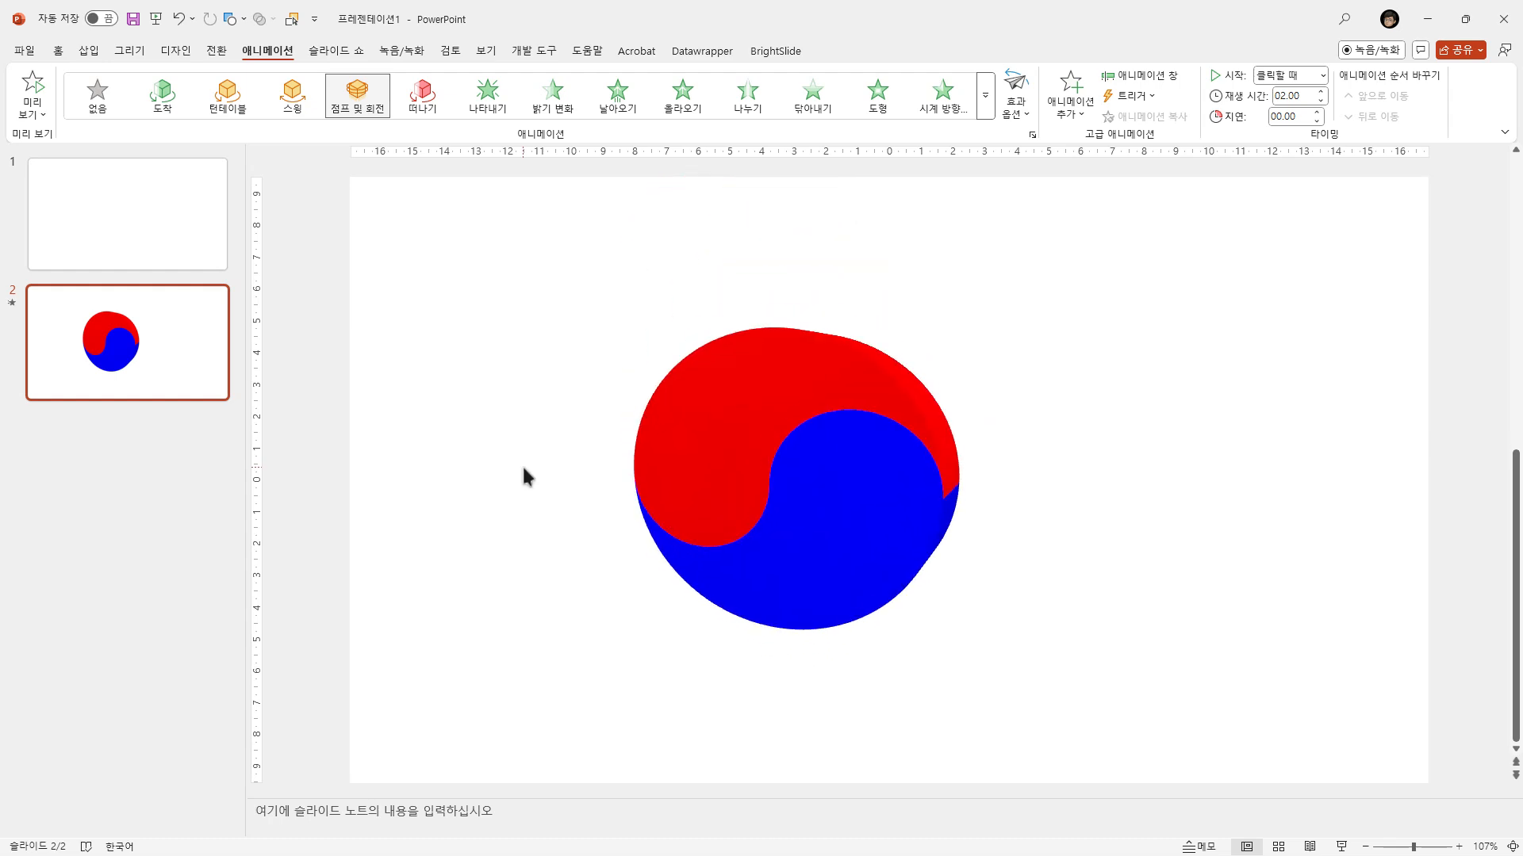
{"action": "left_click", "coordinate": [308, 103]}
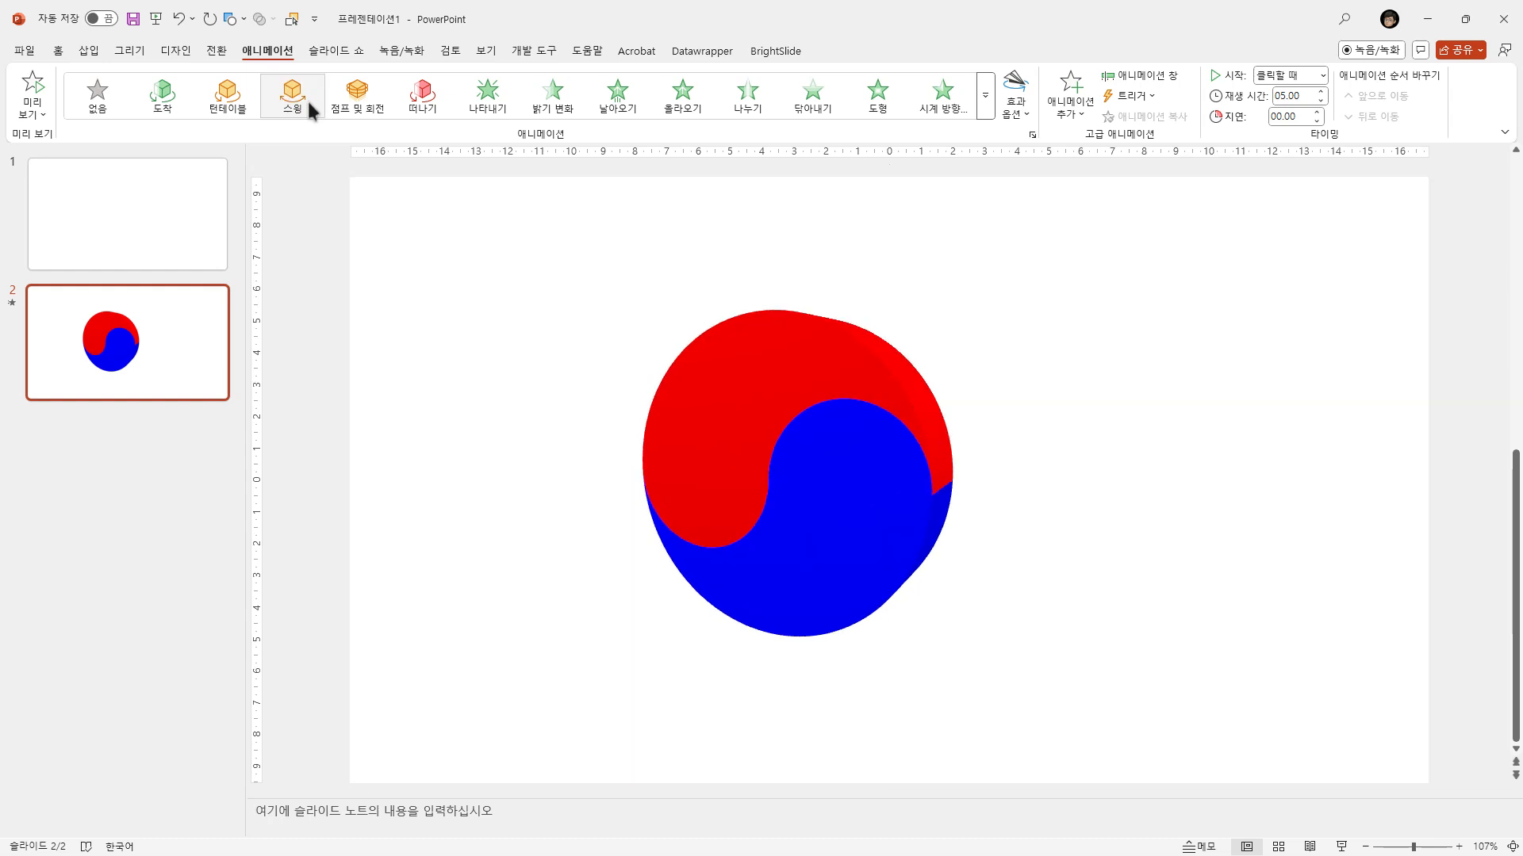
{"action": "left_click", "coordinate": [225, 103]}
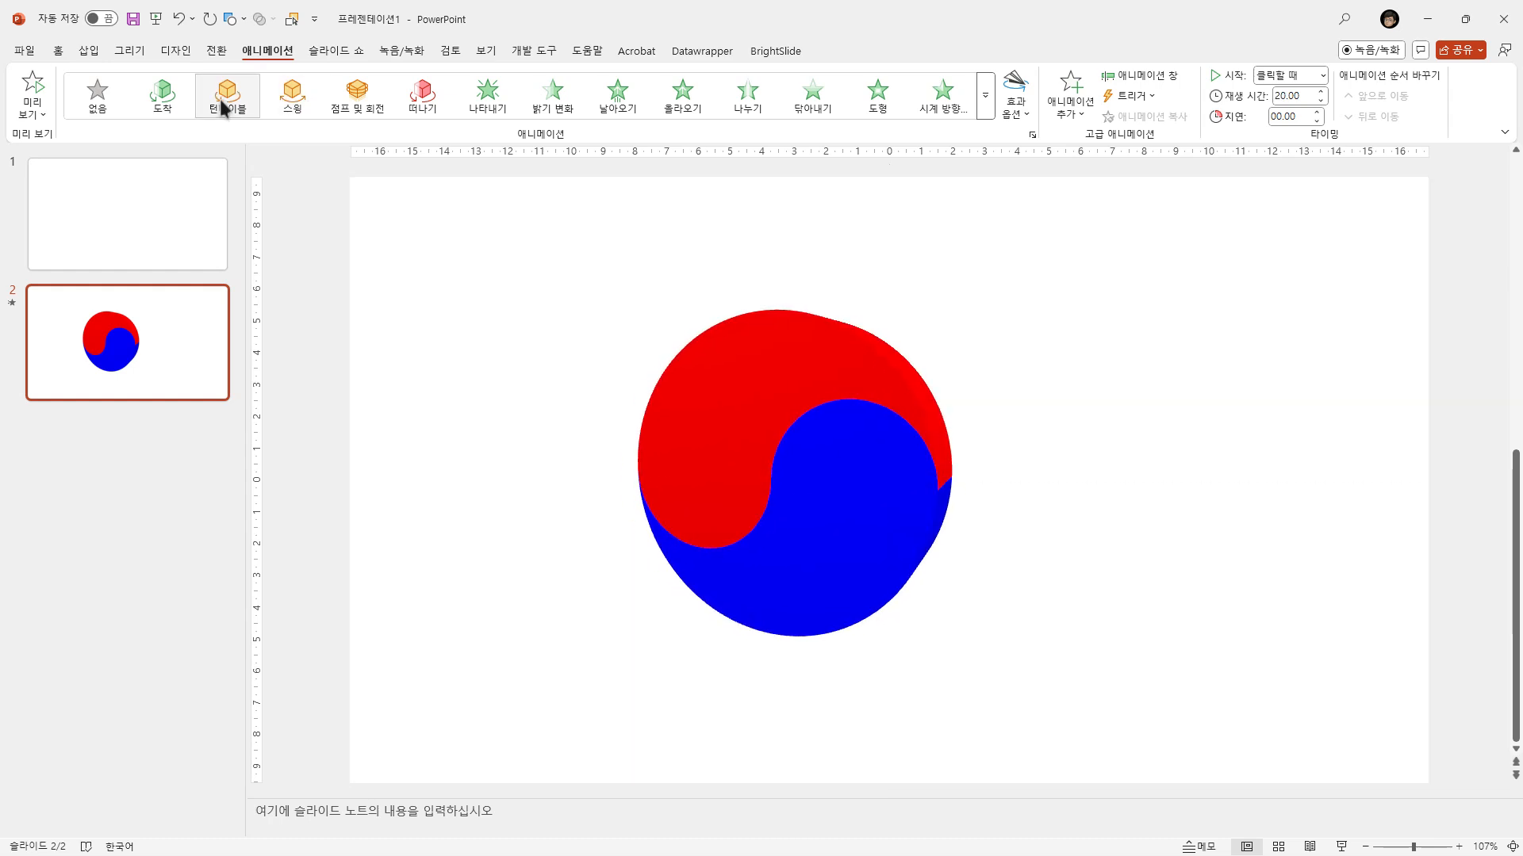
{"action": "left_click", "coordinate": [171, 103]}
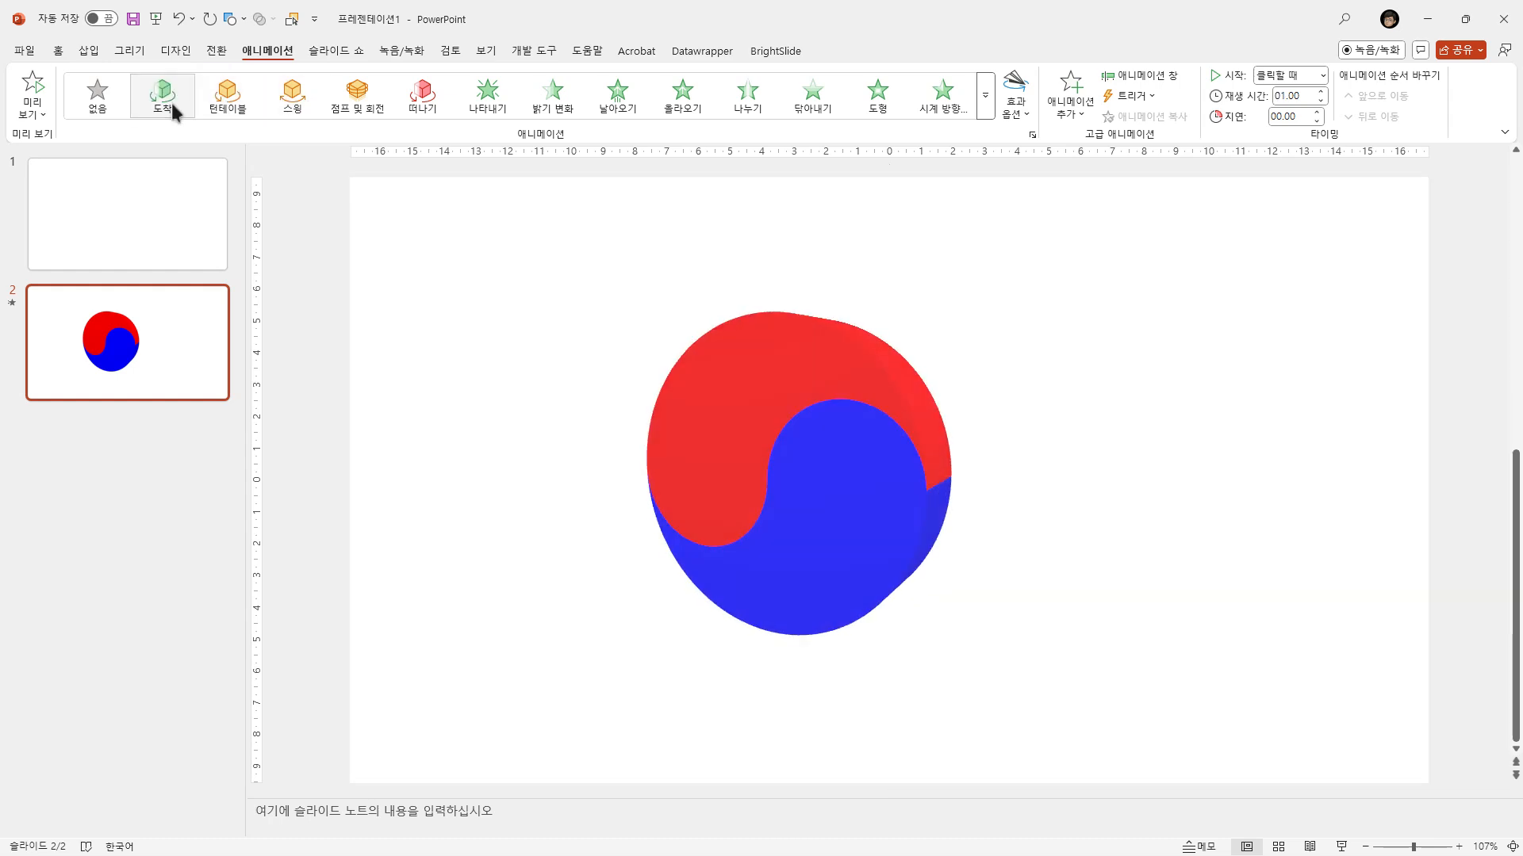
- Give the 3D model the 떠나기 (Leave) animation with its direction set to counterclockwise
{"action": "left_click", "coordinate": [419, 103]}
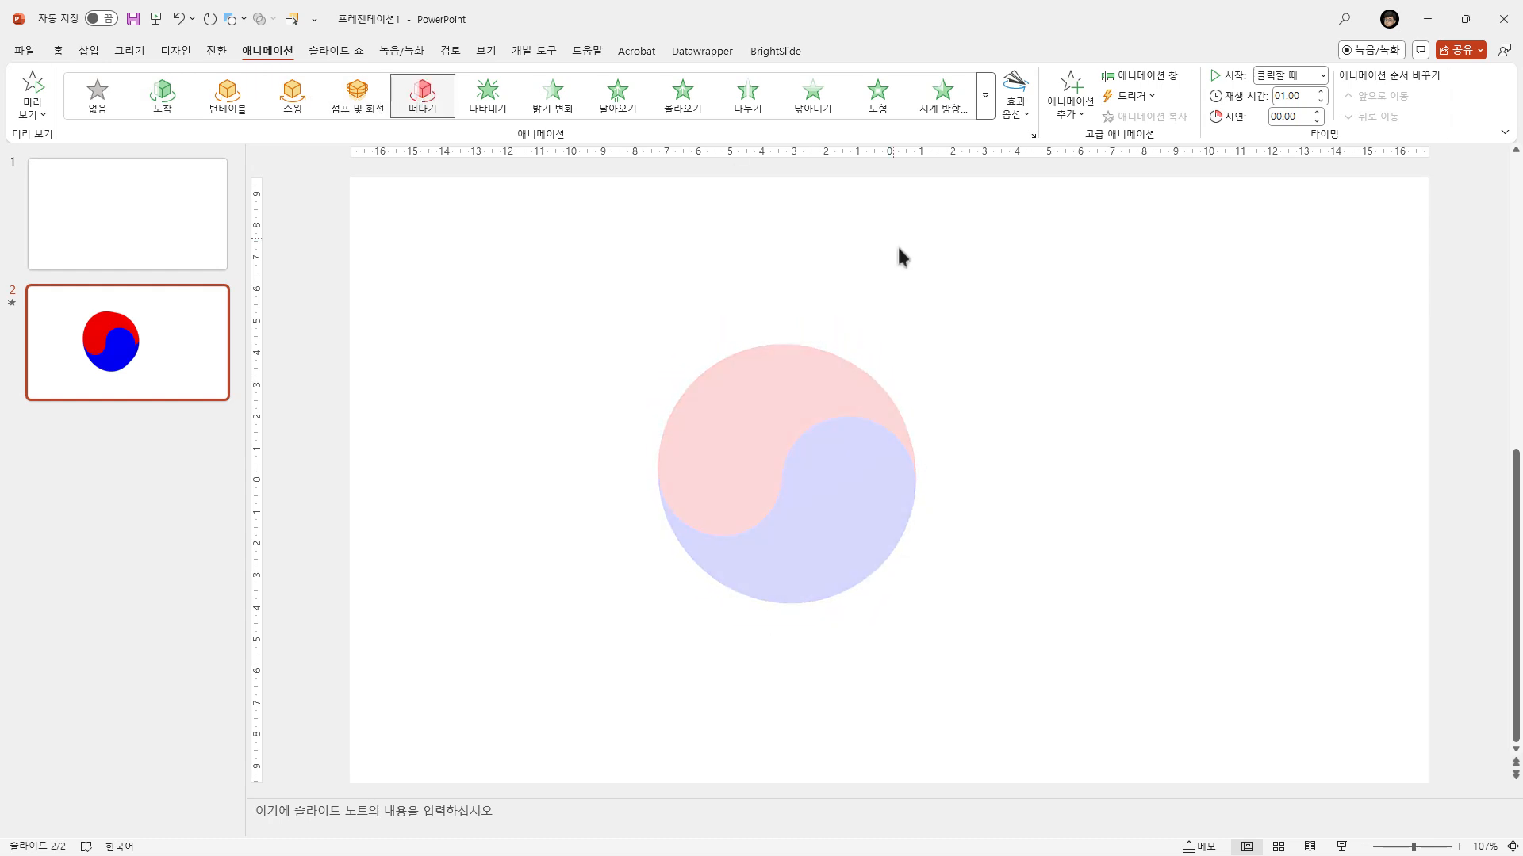
{"action": "left_click", "coordinate": [1024, 115]}
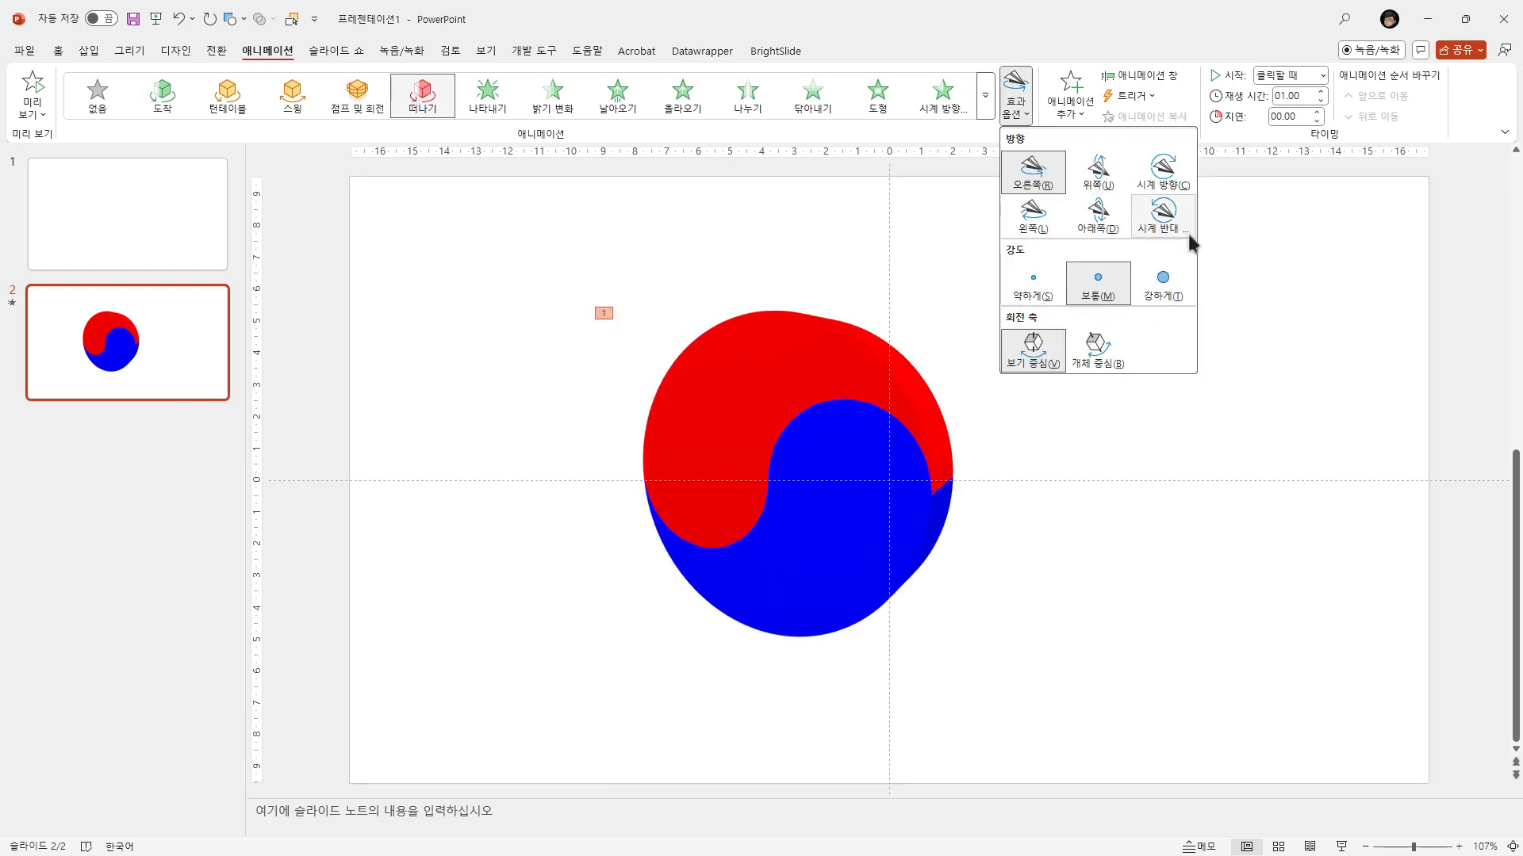
{"action": "left_click", "coordinate": [1154, 219]}
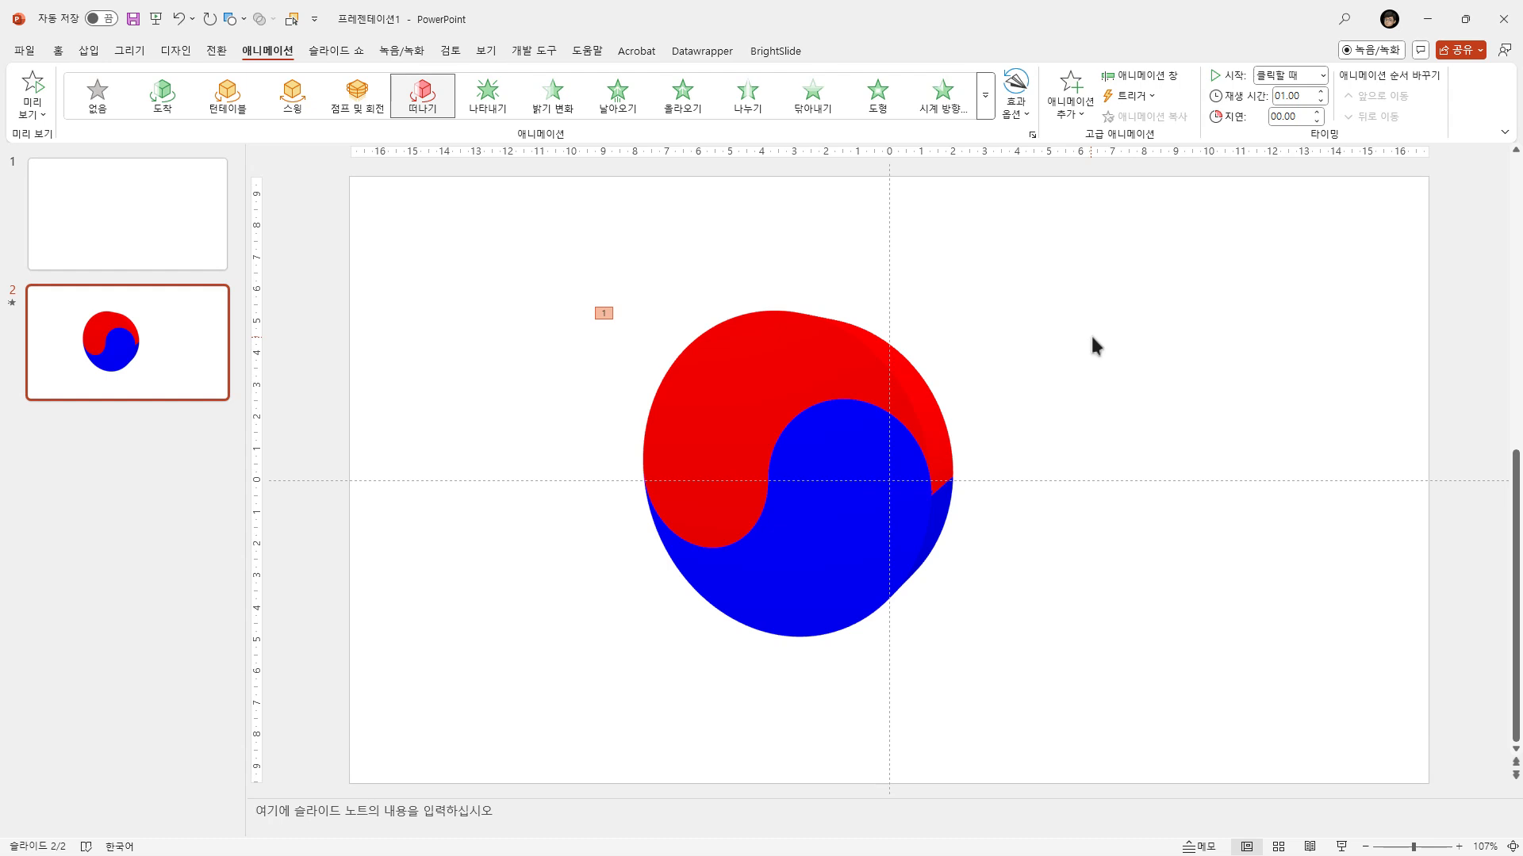
- Move the 3D model slightly down the slide and apply the preset view in which it tilts with its thick rim on the left
{"action": "left_click_drag", "start_coordinate": [829, 499], "coordinate": [812, 435]}
{"action": "key", "text": "Escape"}
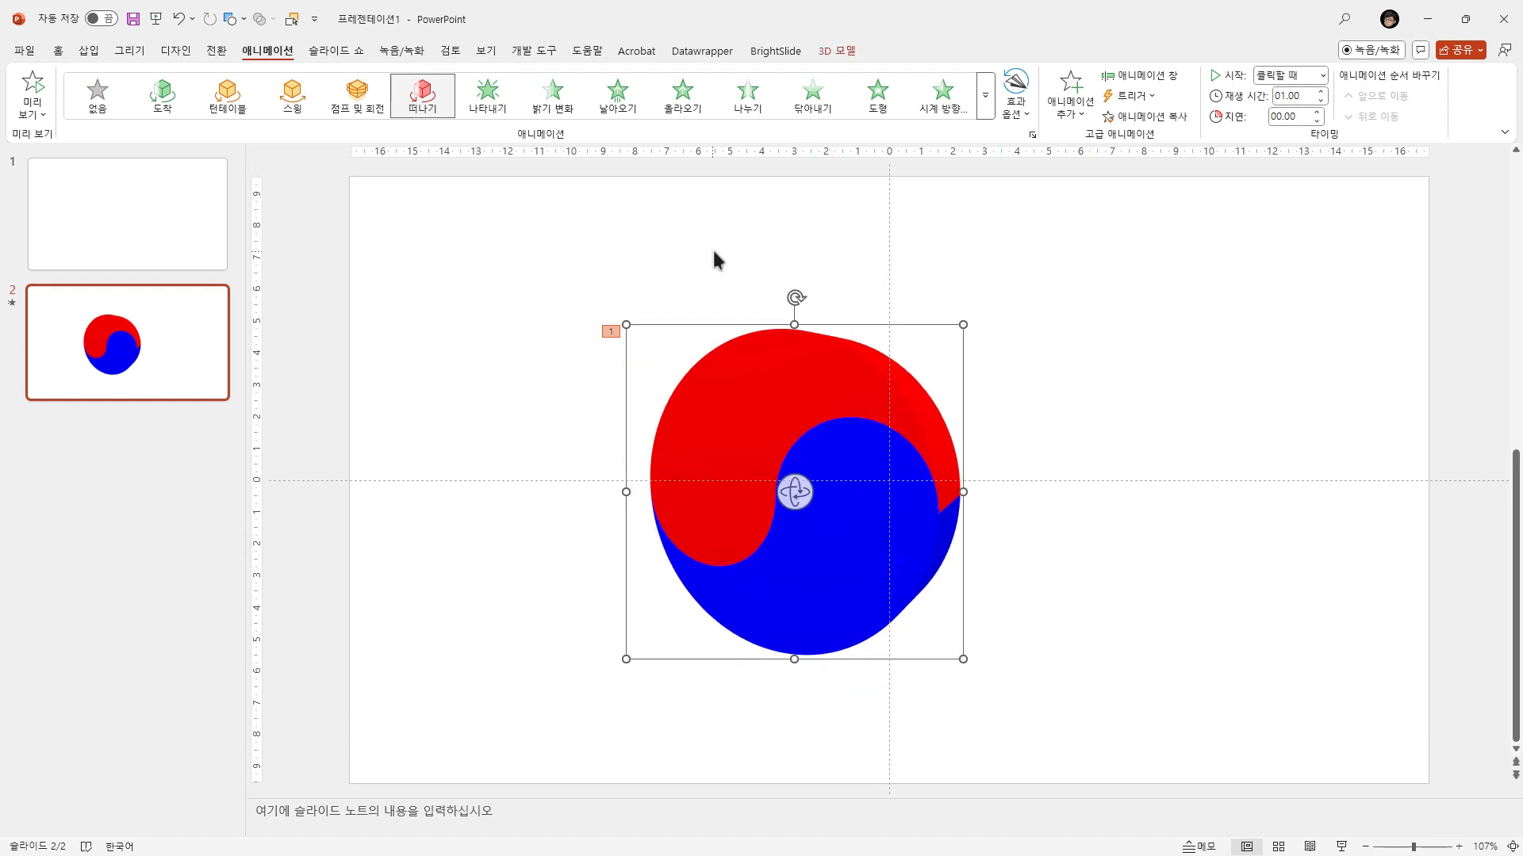
{"action": "left_click", "coordinate": [837, 50]}
{"action": "left_click", "coordinate": [459, 105]}
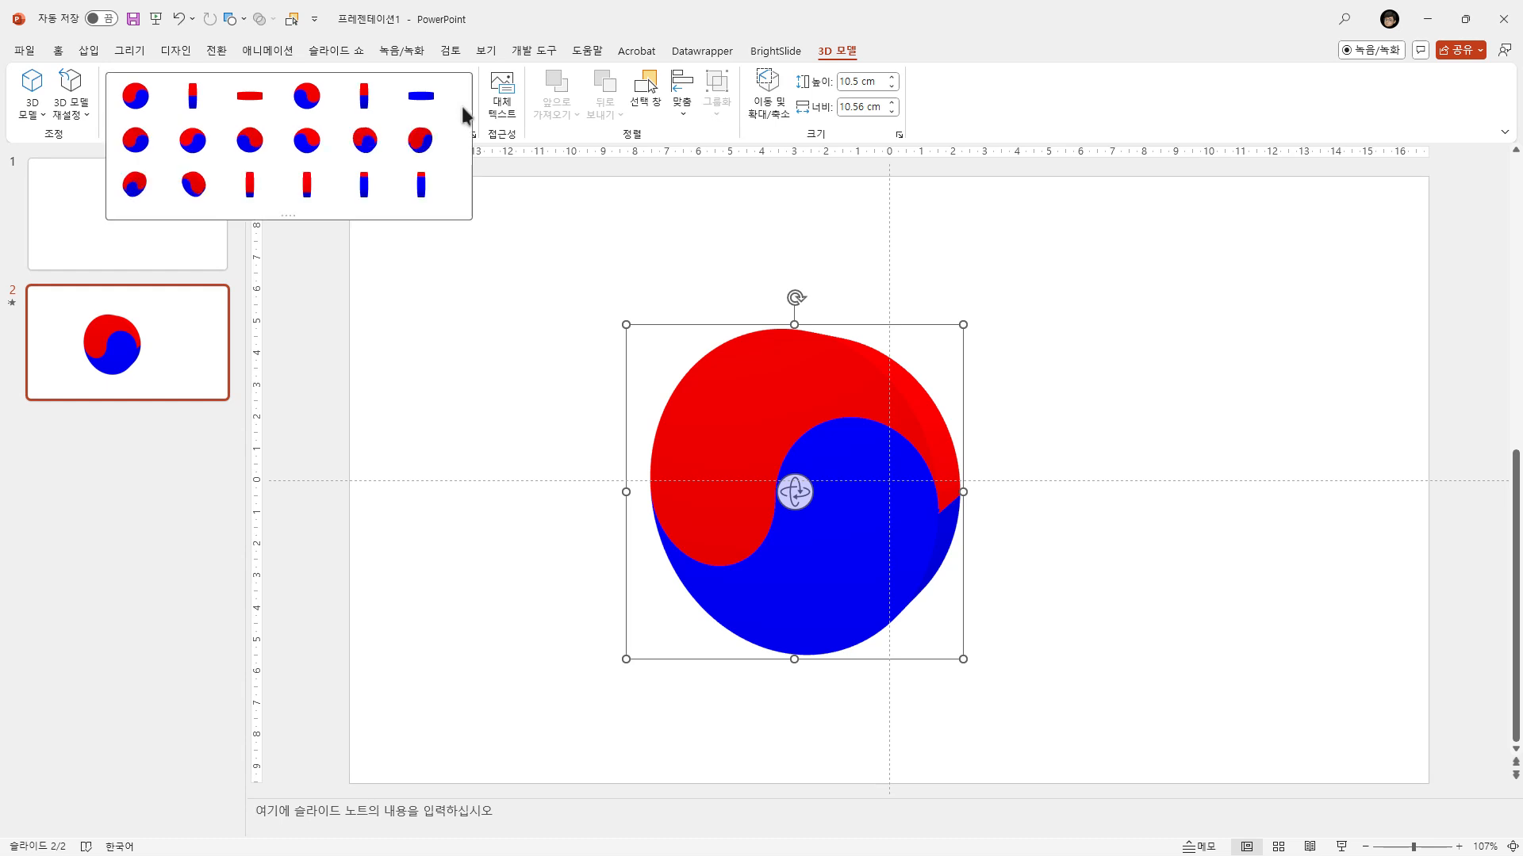
{"action": "left_click", "coordinate": [190, 182]}
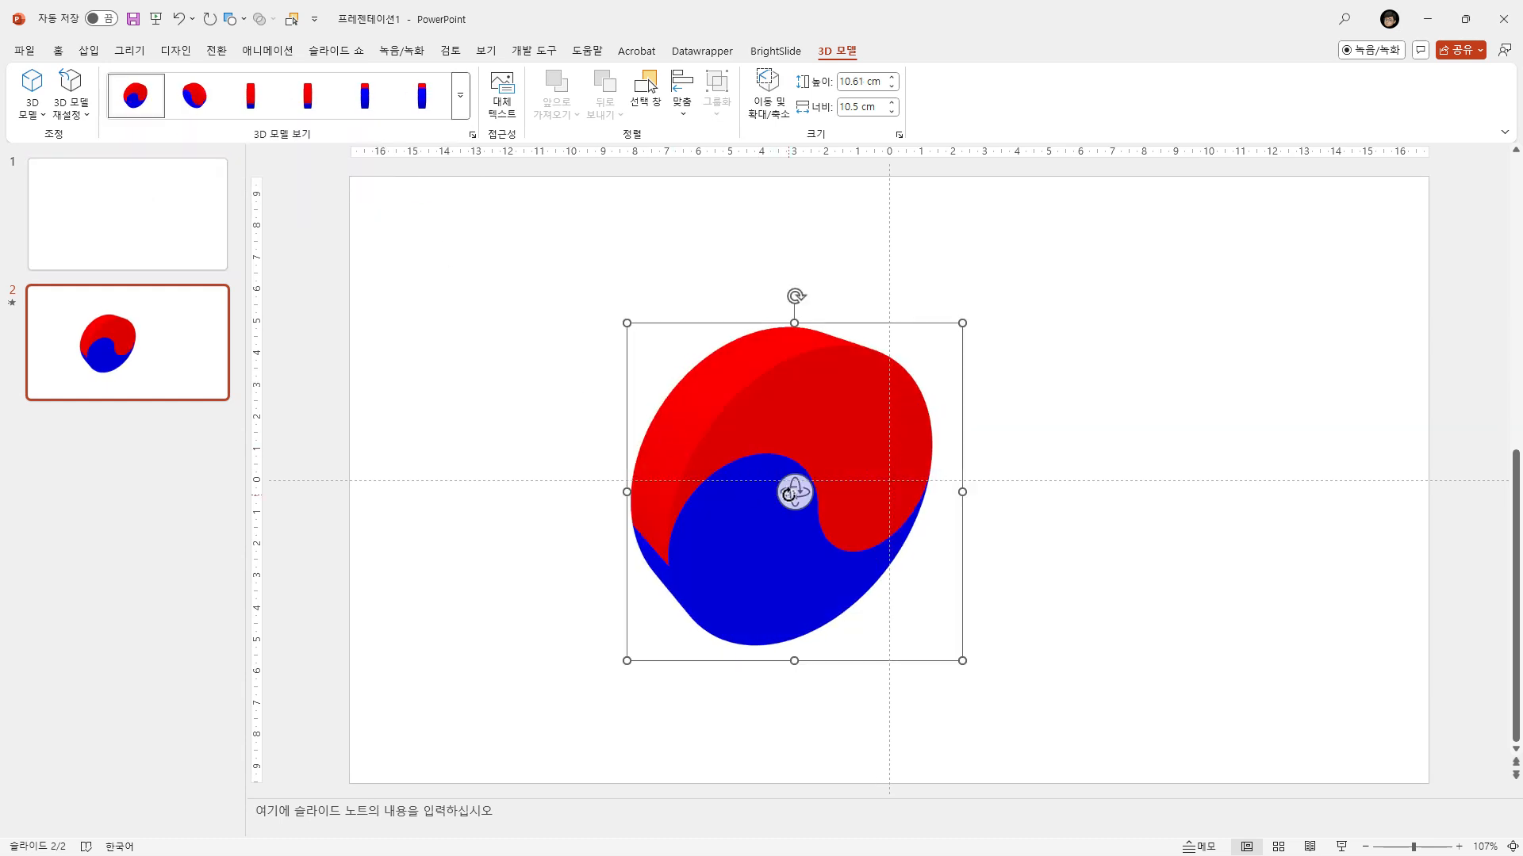
- Rotate the 3D model so its rim faces right, and enlarge it around the middle of the slide
{"action": "left_click_drag", "start_coordinate": [793, 493], "coordinate": [1049, 469]}
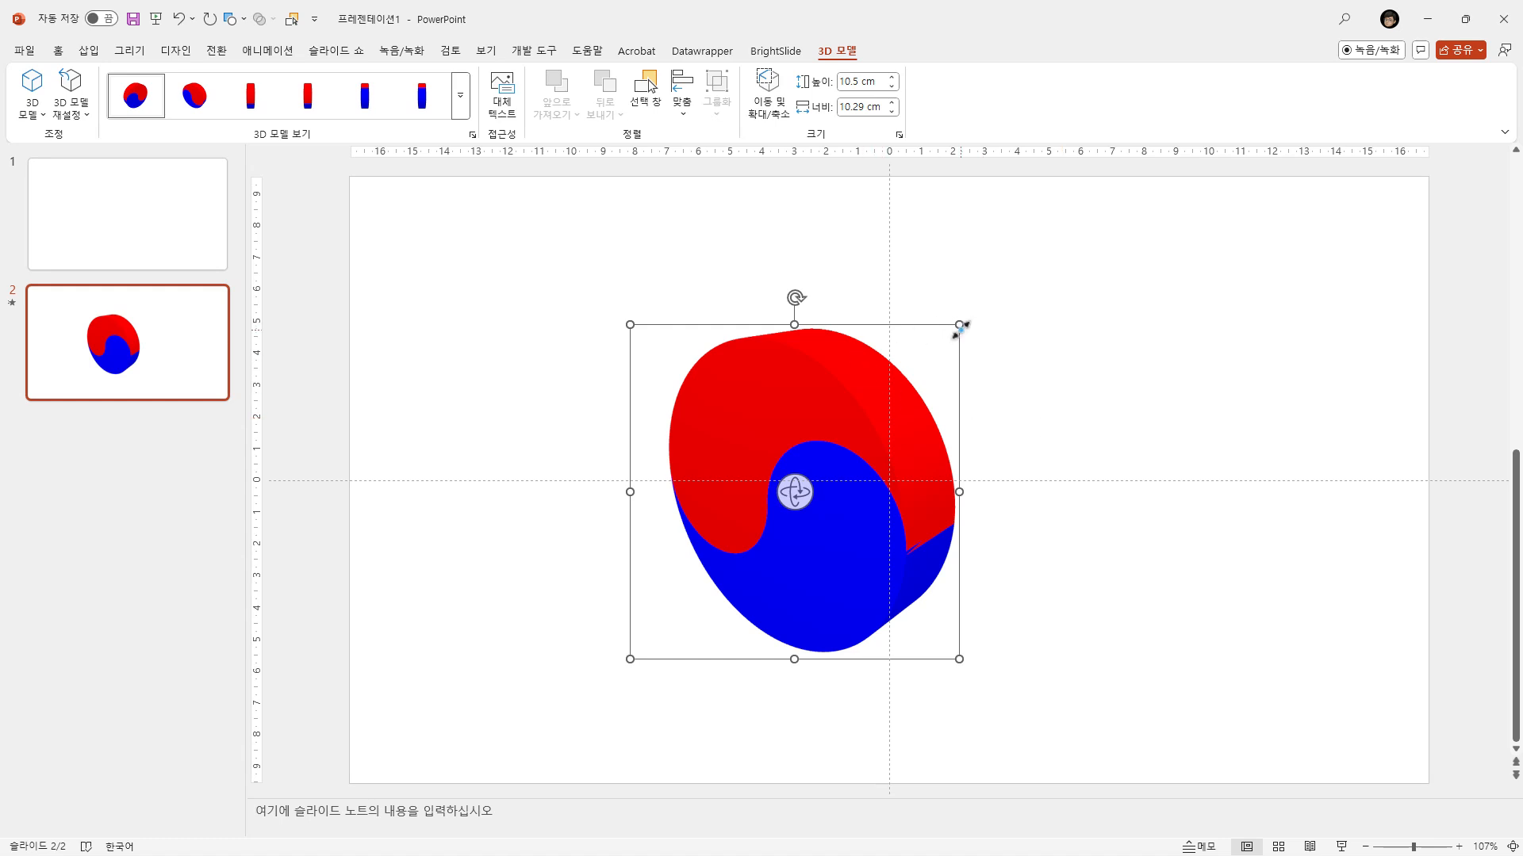
{"action": "left_click_drag", "start_coordinate": [959, 325], "coordinate": [1084, 262]}
{"action": "left_click_drag", "start_coordinate": [910, 424], "coordinate": [838, 492]}
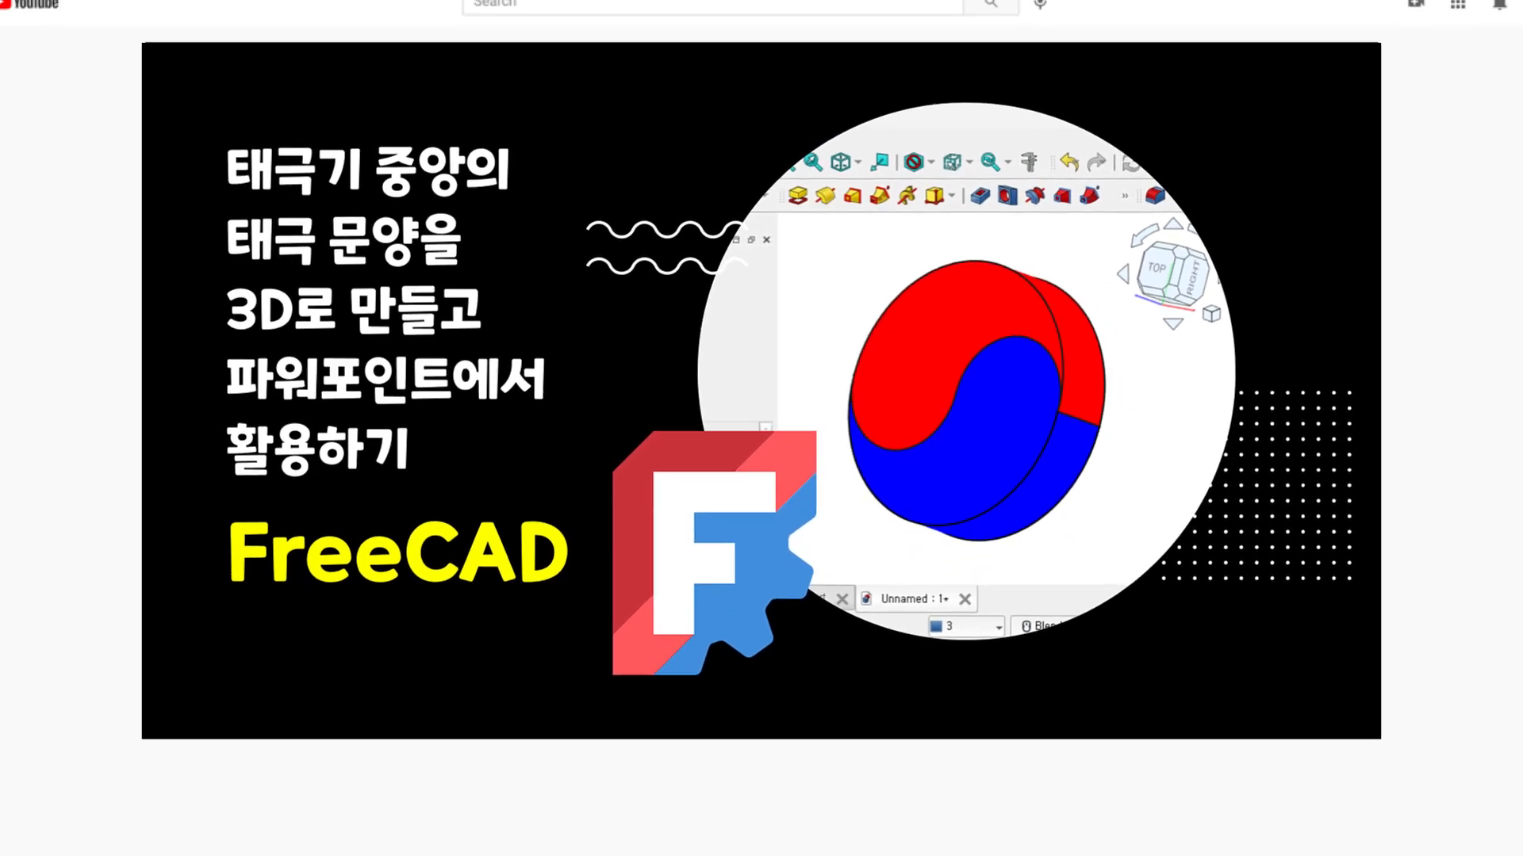